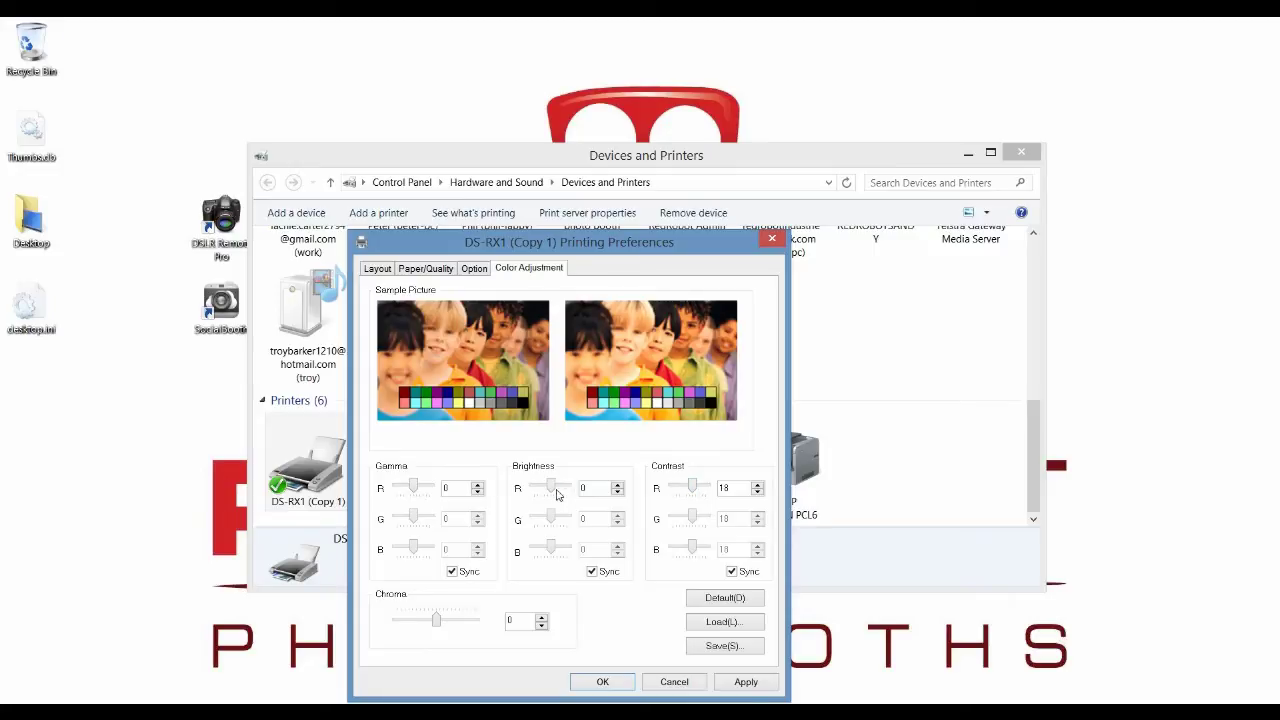
Step: Set the synced brightness to 18 and the synced contrast to 6 in the DS-RX1 (Copy 1) color adjustment
left_click(554, 489)
left_click_drag(556, 489, 552, 489)
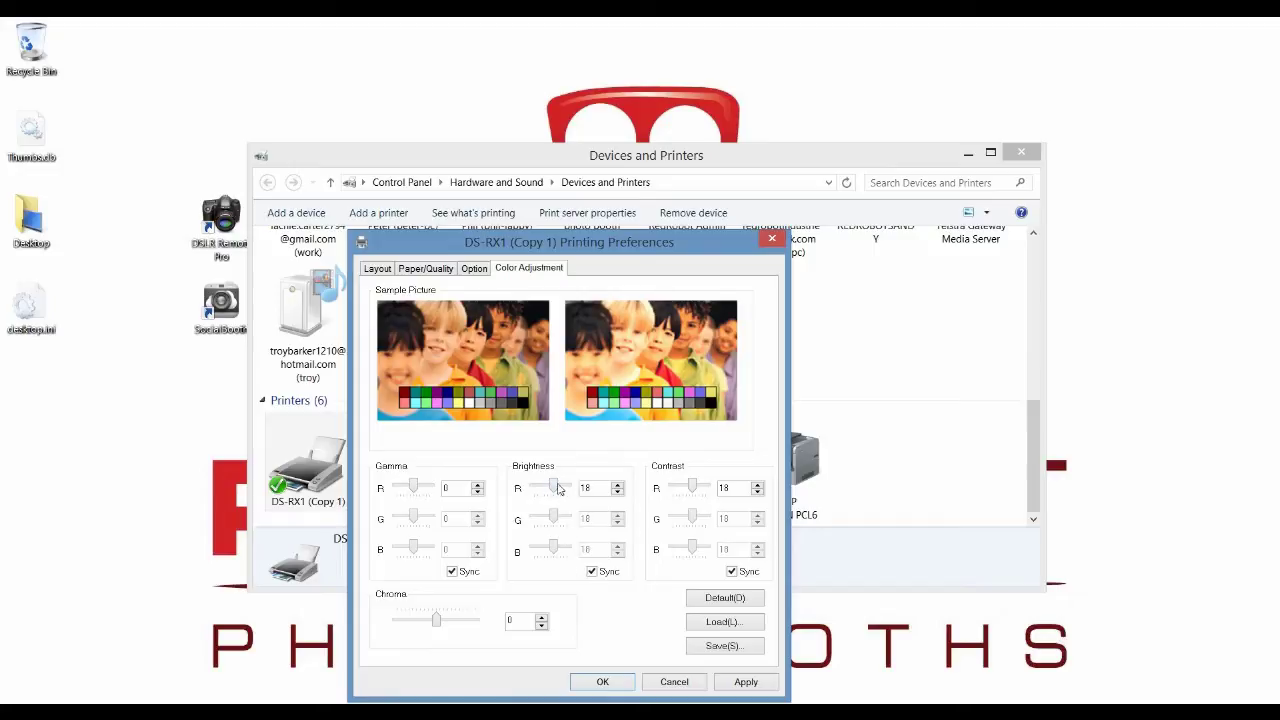
left_click_drag(696, 488, 690, 487)
left_click_drag(695, 488, 692, 488)
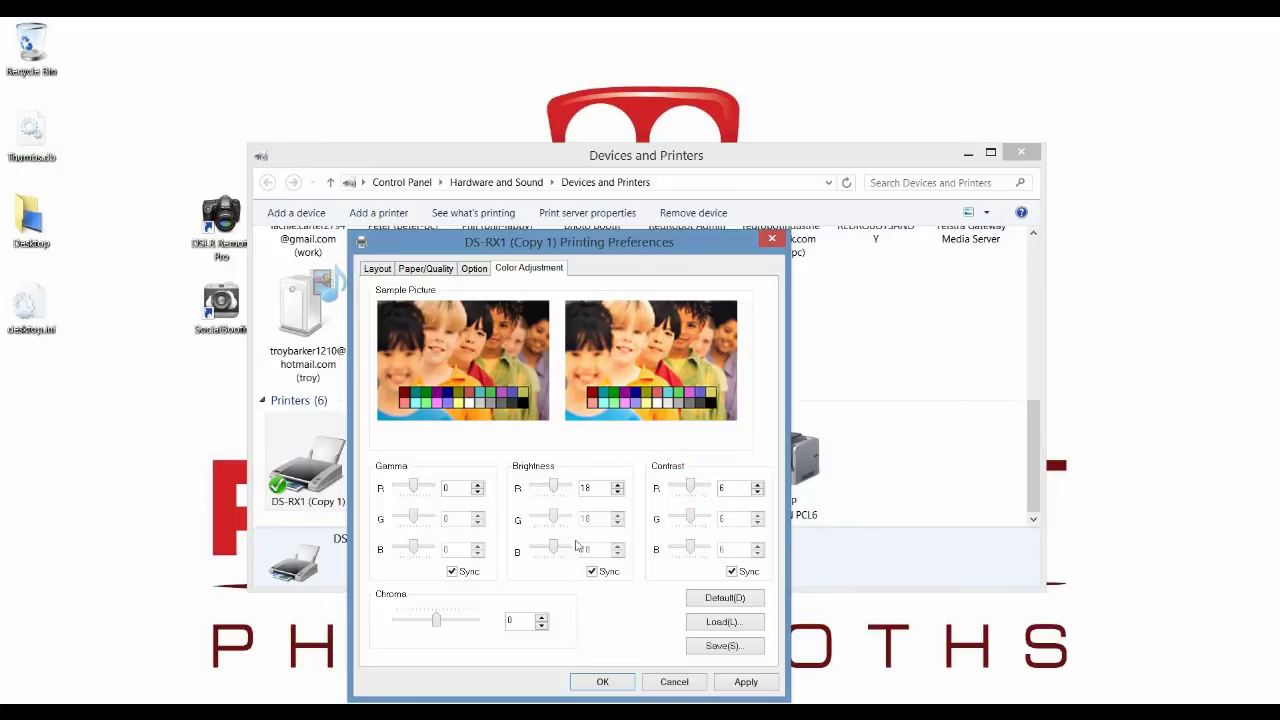
Step: Try an unsynced green brightness of -6, and restore the synced brightness of 18
left_click(592, 571)
left_click_drag(552, 521, 547, 521)
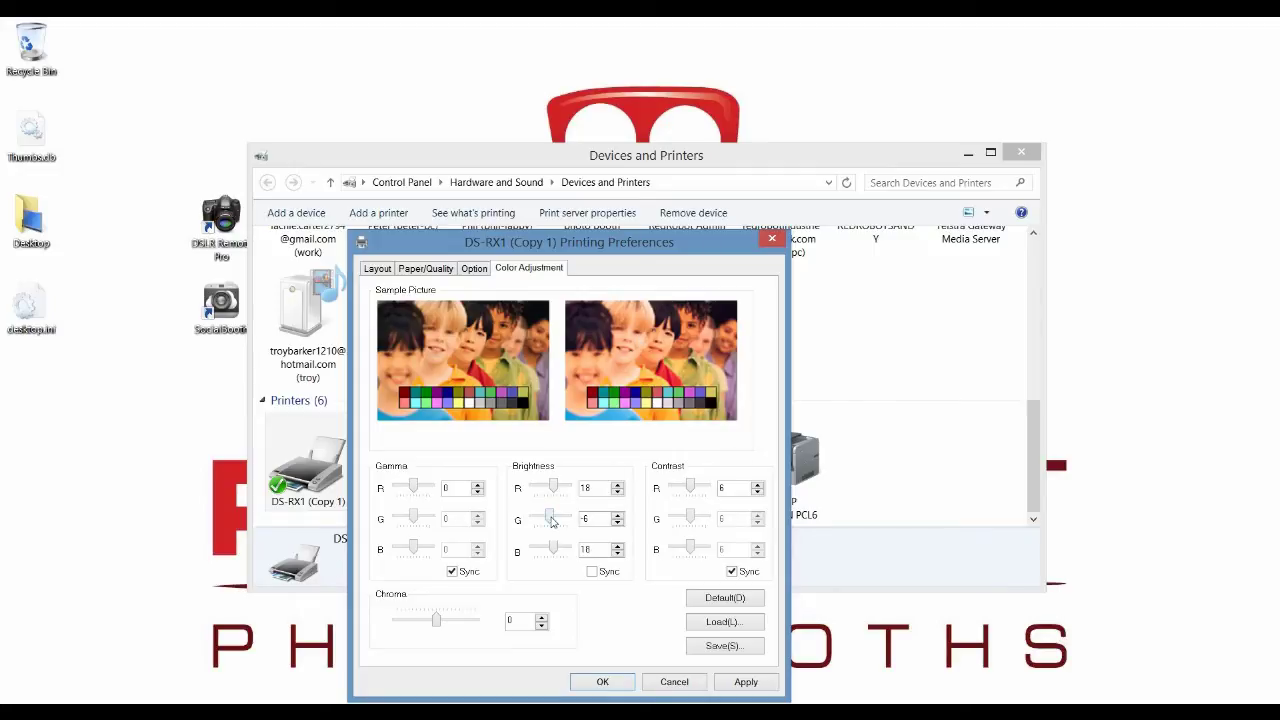
left_click_drag(549, 521, 554, 518)
left_click(592, 571)
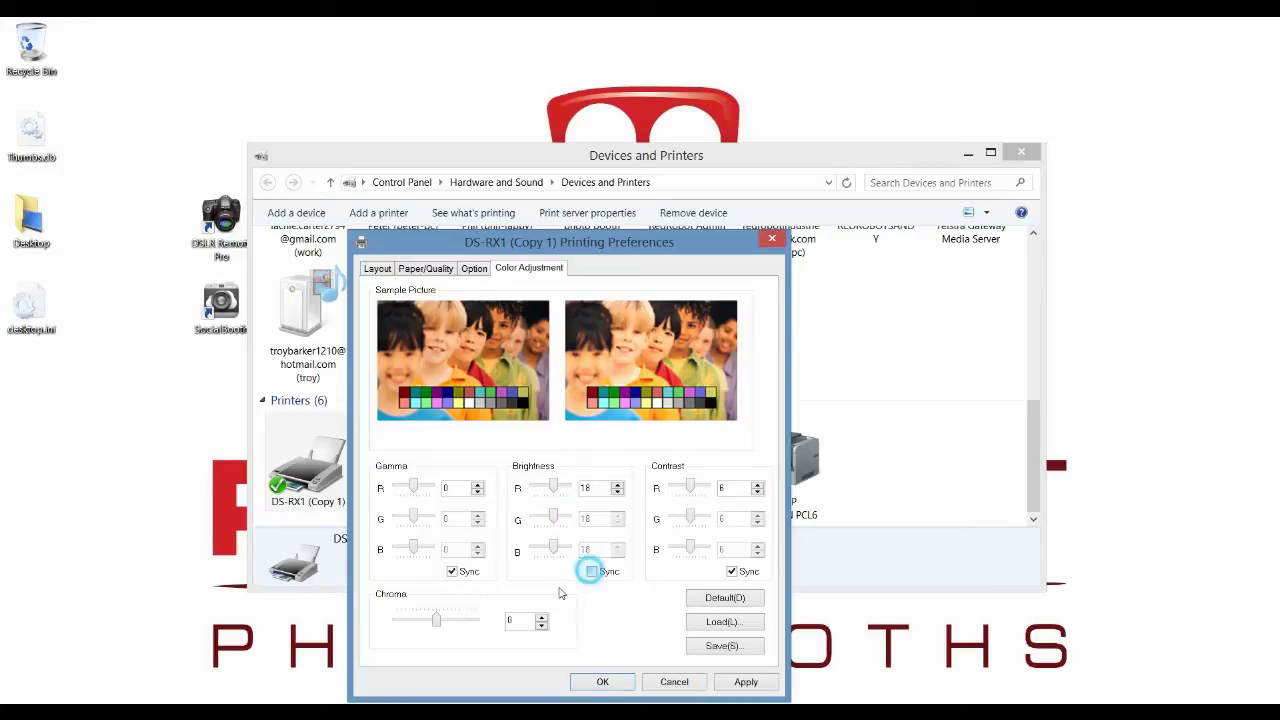
Step: Apply the color adjustment to the printer's preferences and close Devices and Printers
left_click(738, 682)
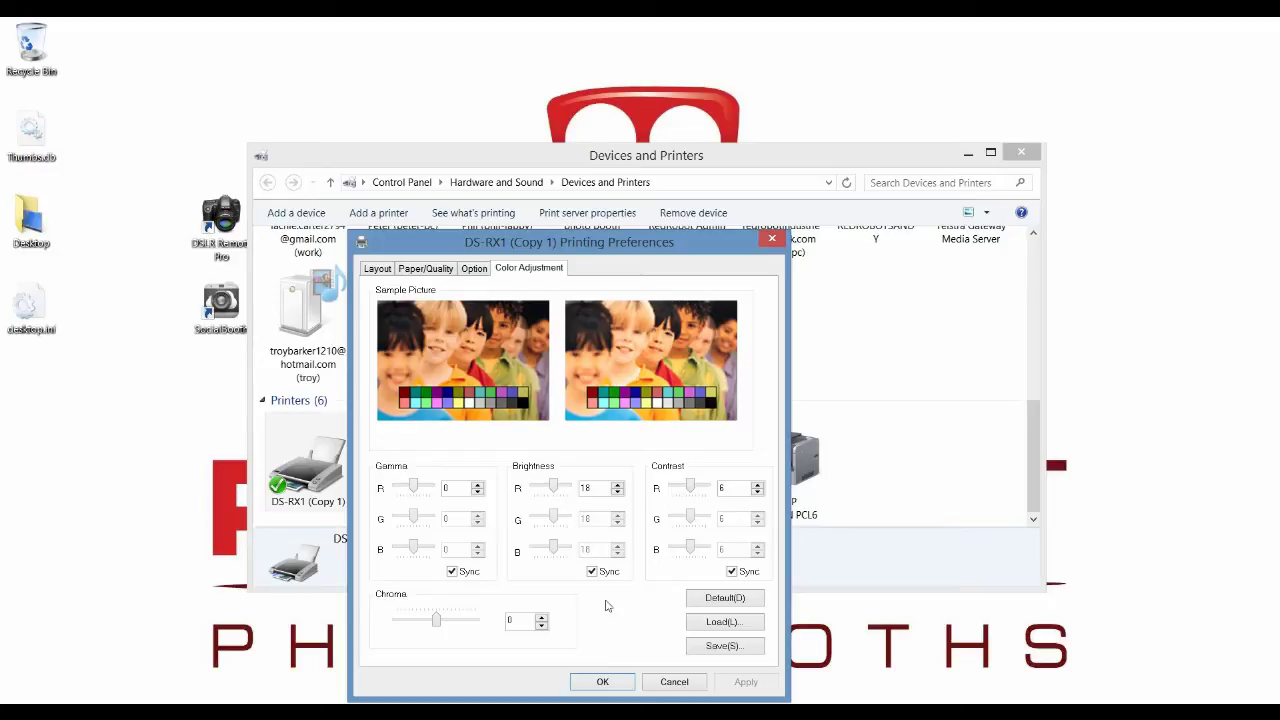
left_click(613, 685)
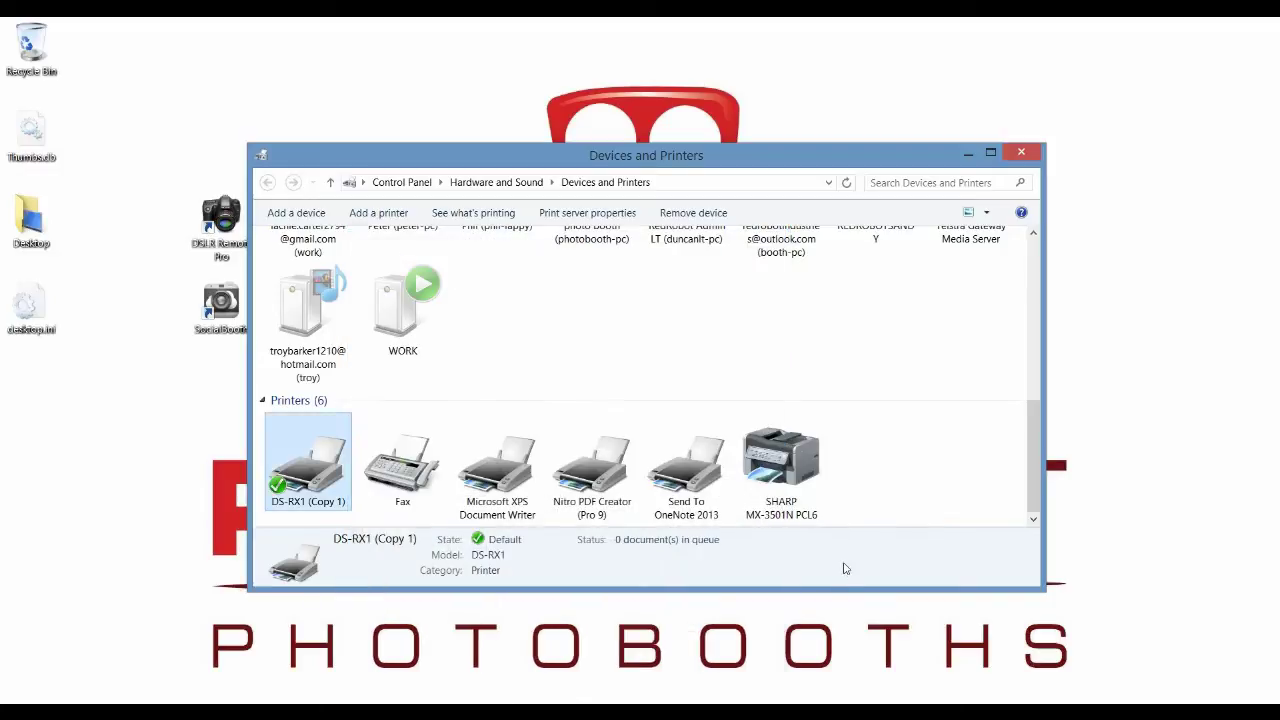
left_click(1023, 150)
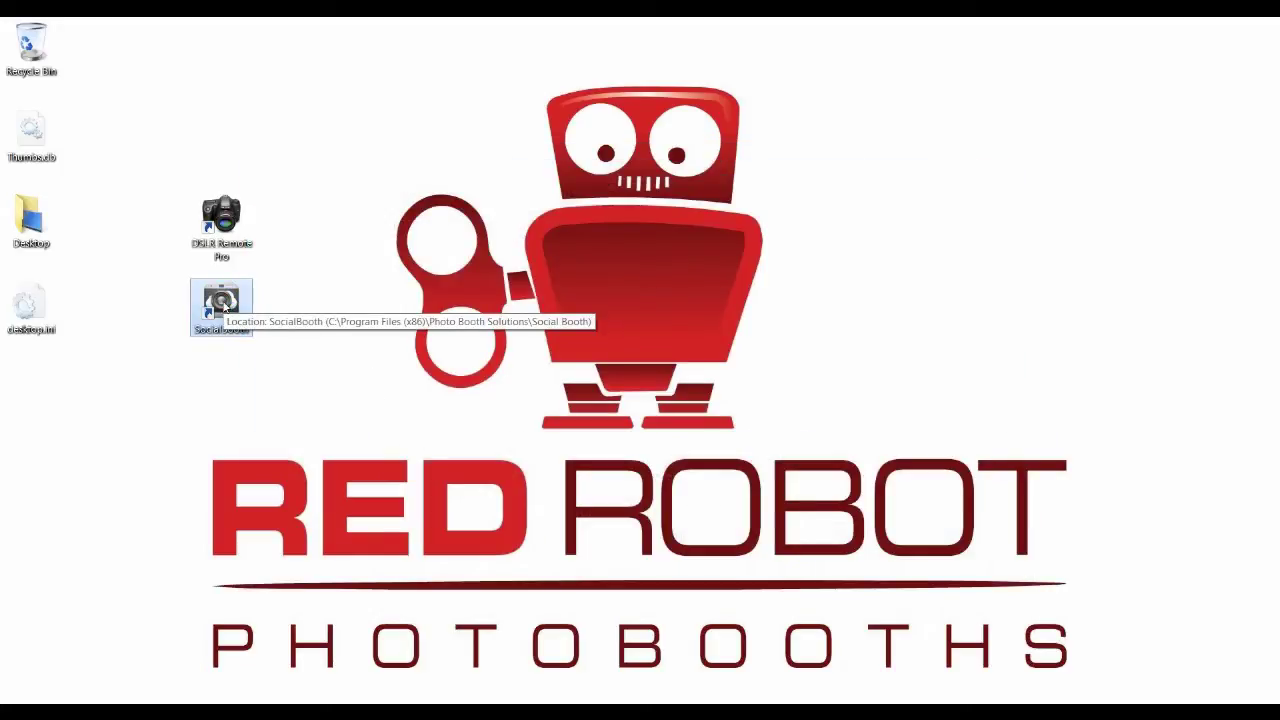
Step: Launch SocialBooth in trial mode and open the 4 Shot-Strip-B-1240x1844 template preset for editing
double_click(222, 305)
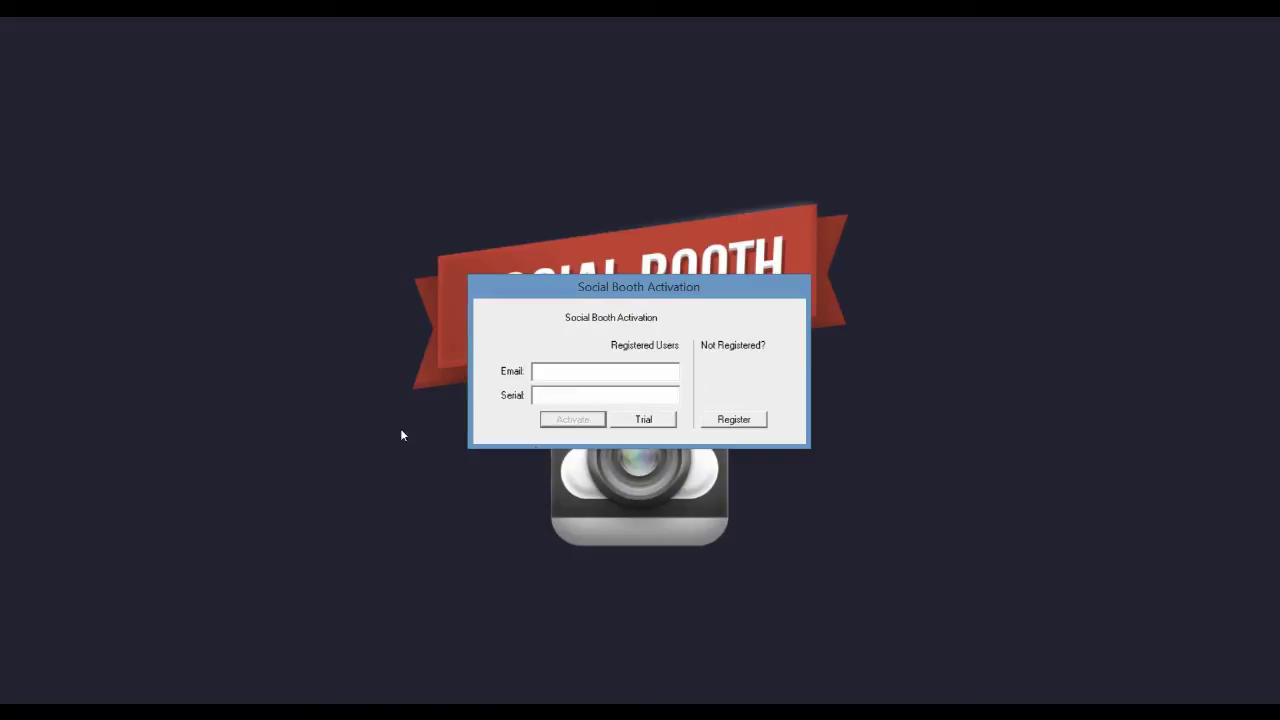
left_click(646, 424)
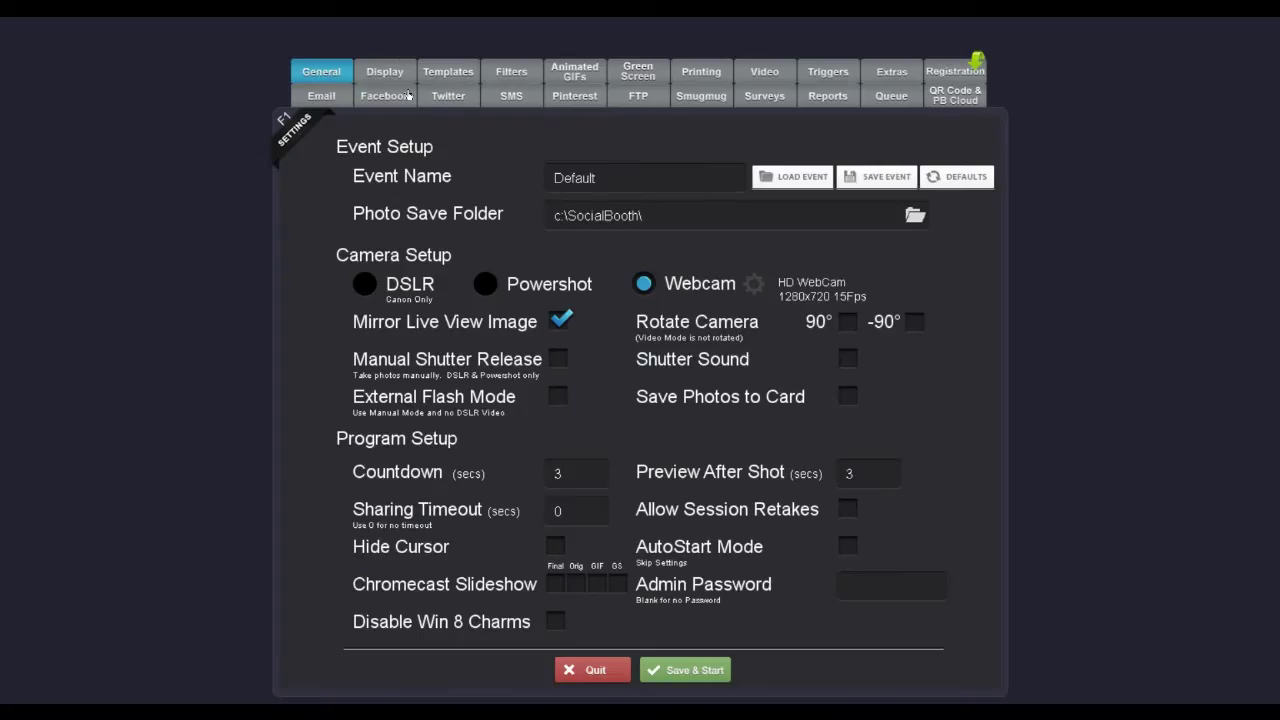
left_click(448, 72)
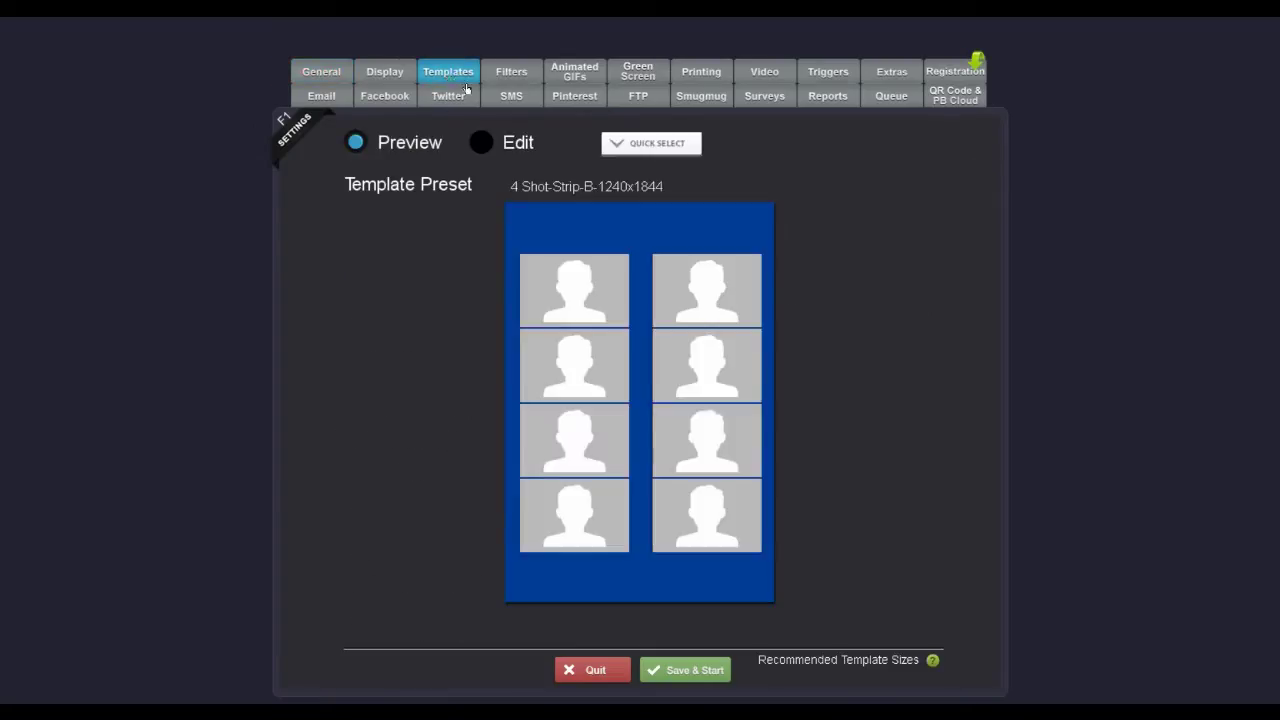
left_click(500, 145)
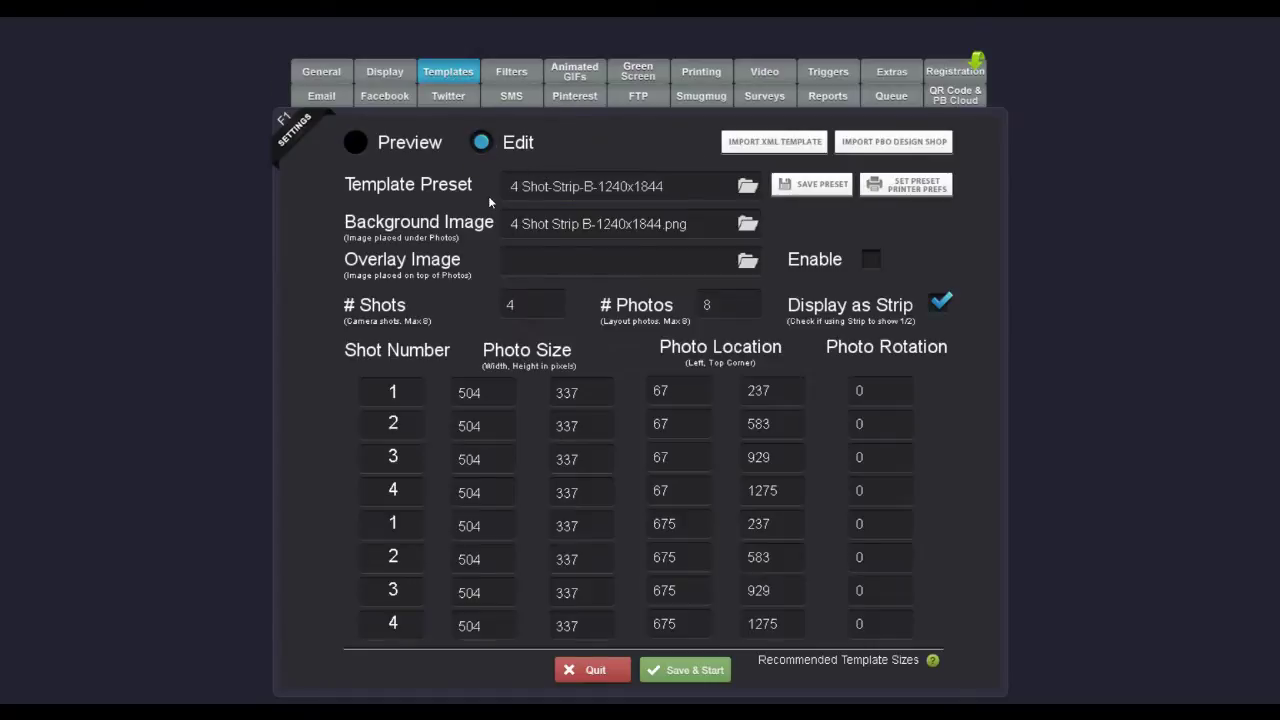
Step: Set the template preset's printer preferences for DS-RX1 (Copy 1), checking its color adjustment before accepting
left_click(924, 188)
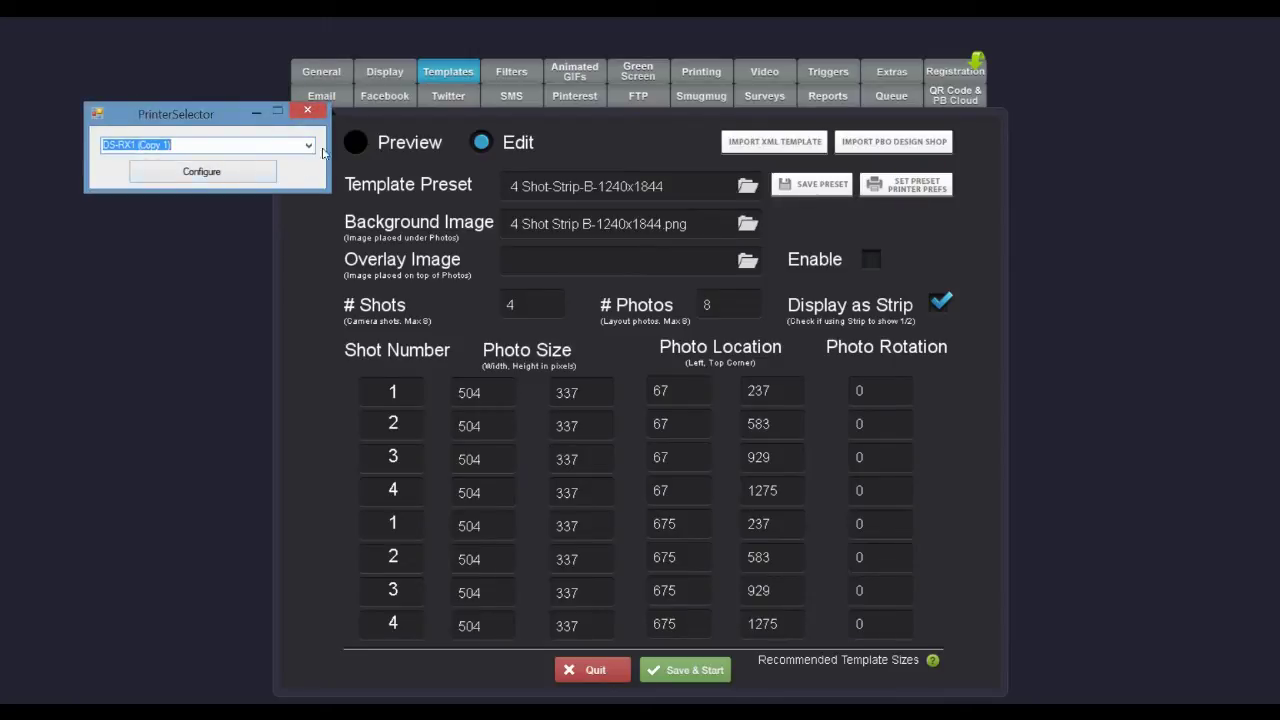
left_click(258, 175)
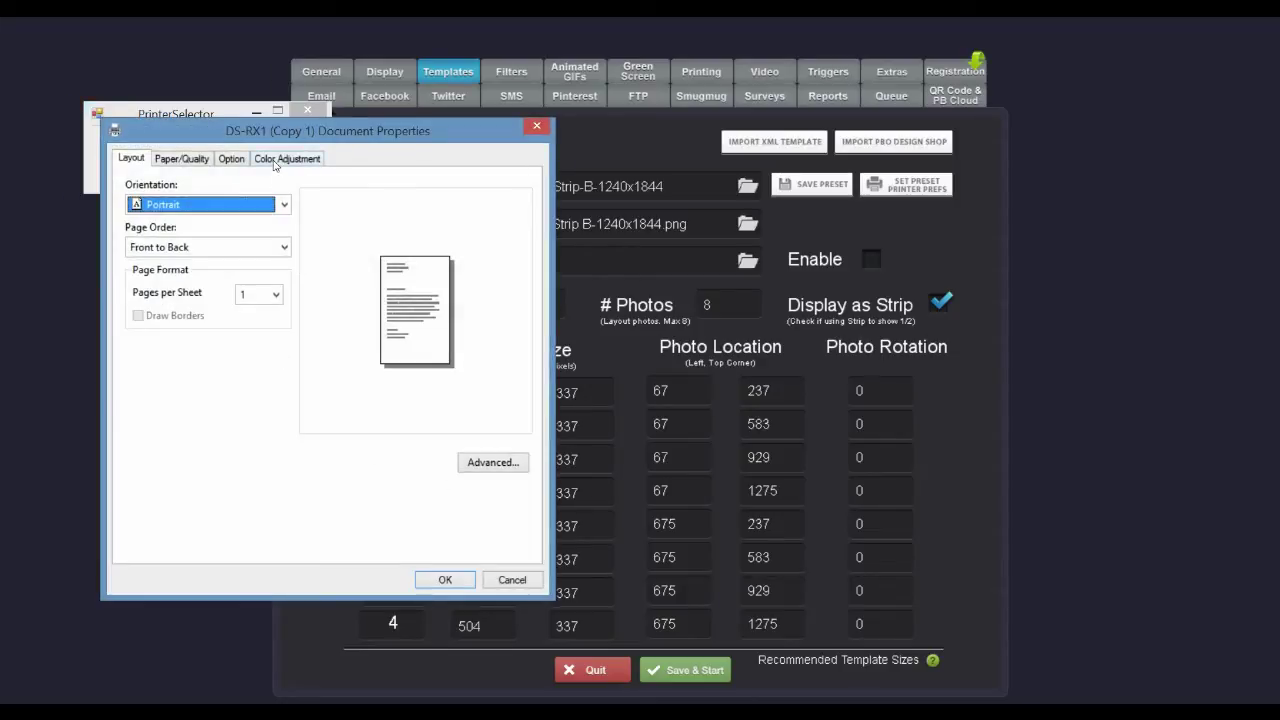
left_click(286, 159)
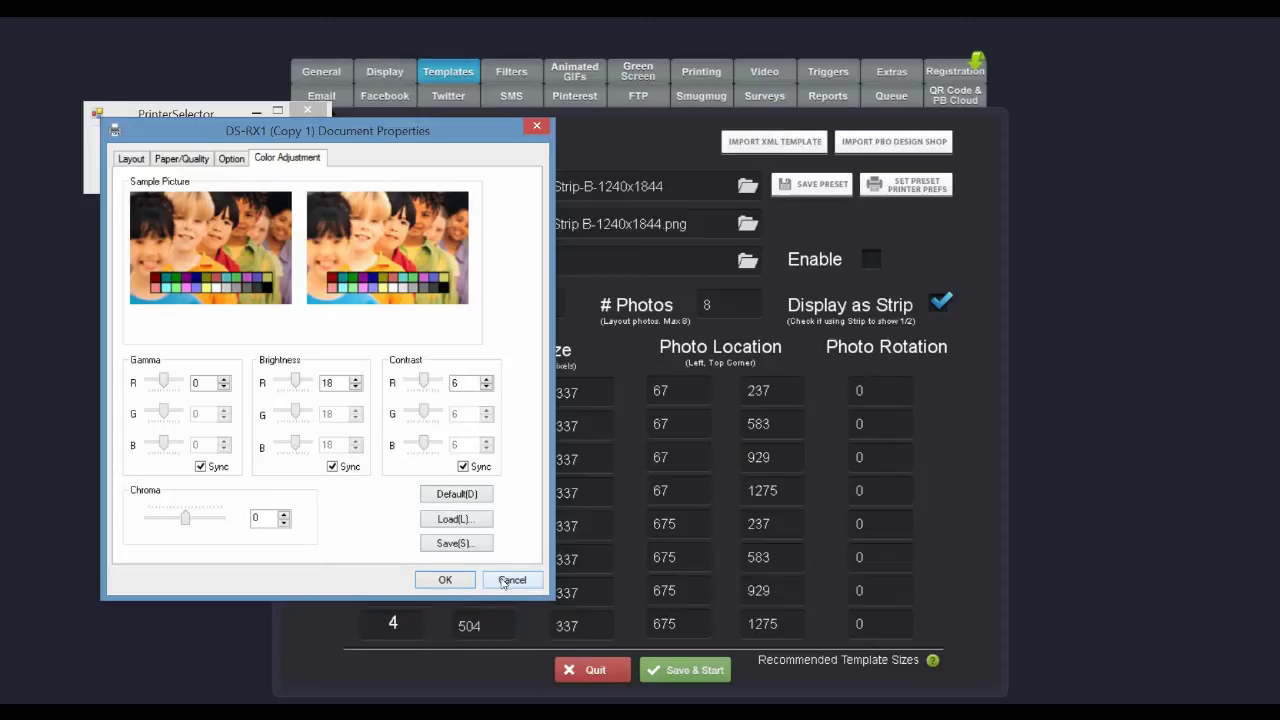
left_click(452, 580)
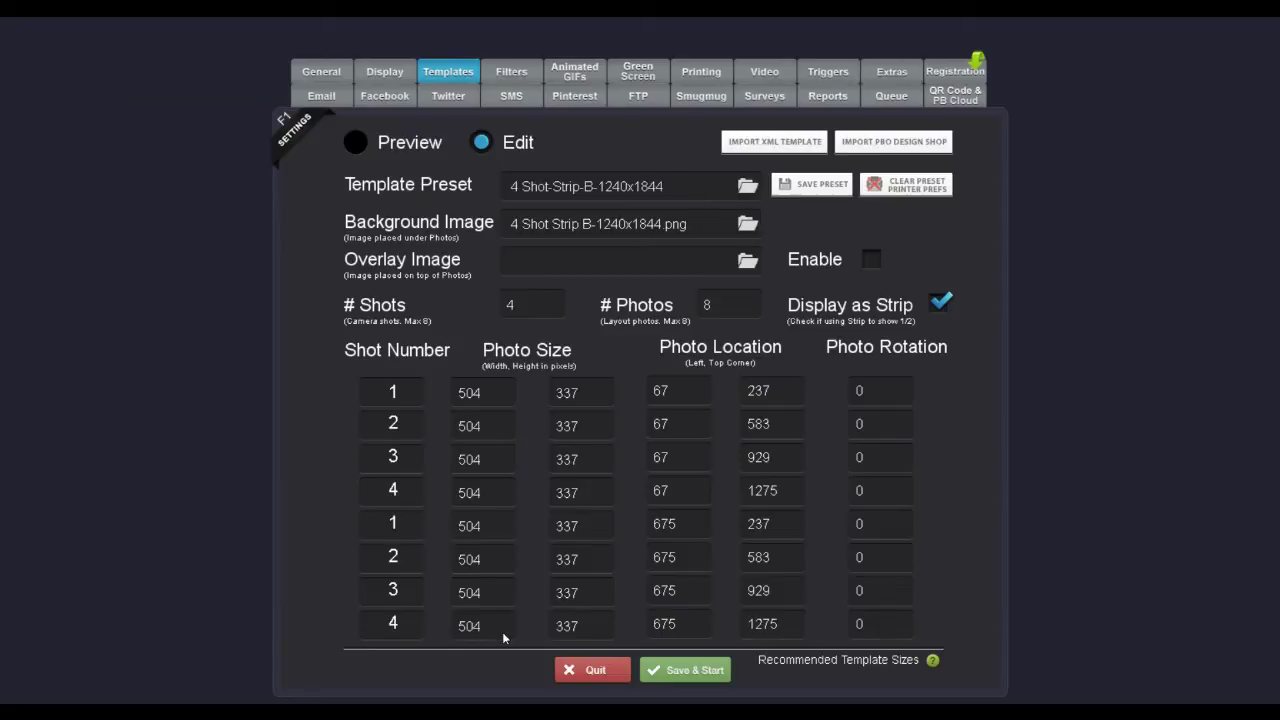
Step: Quit SocialBooth and switch to the main DSLR Remote Pro window, closing its extra blank window
left_click(591, 673)
key("Return")
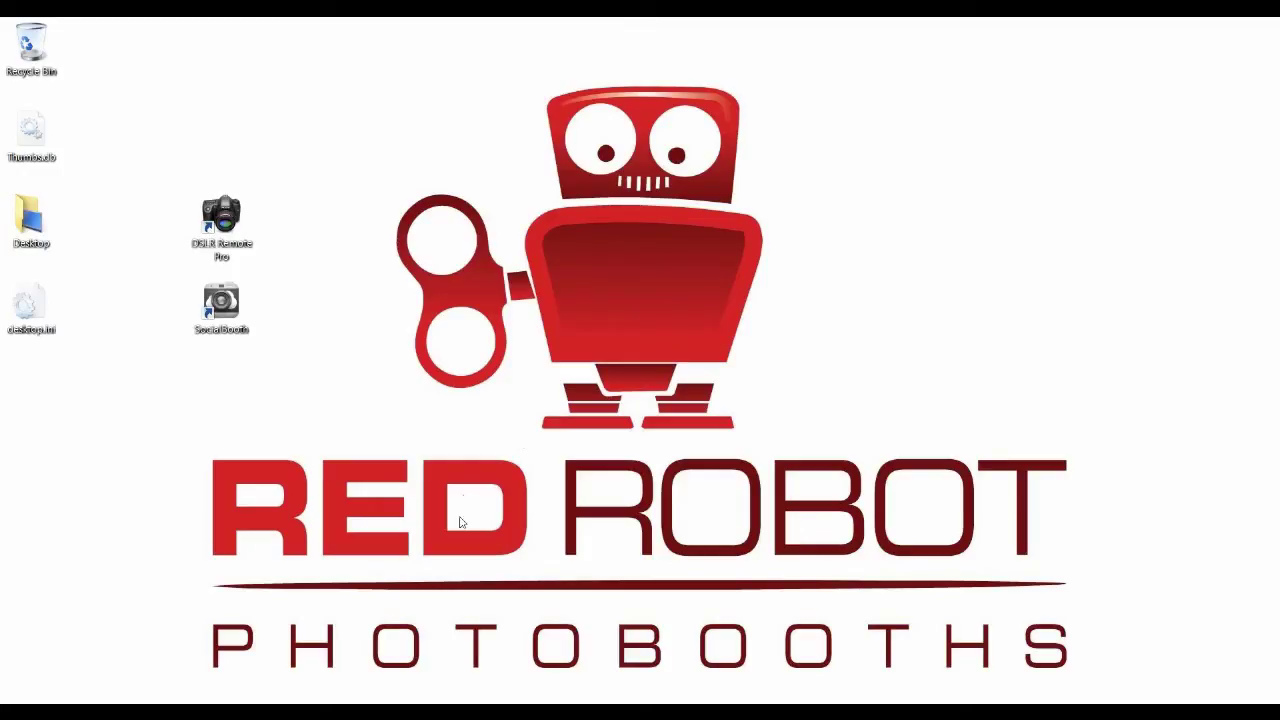
mouse_move(404, 712)
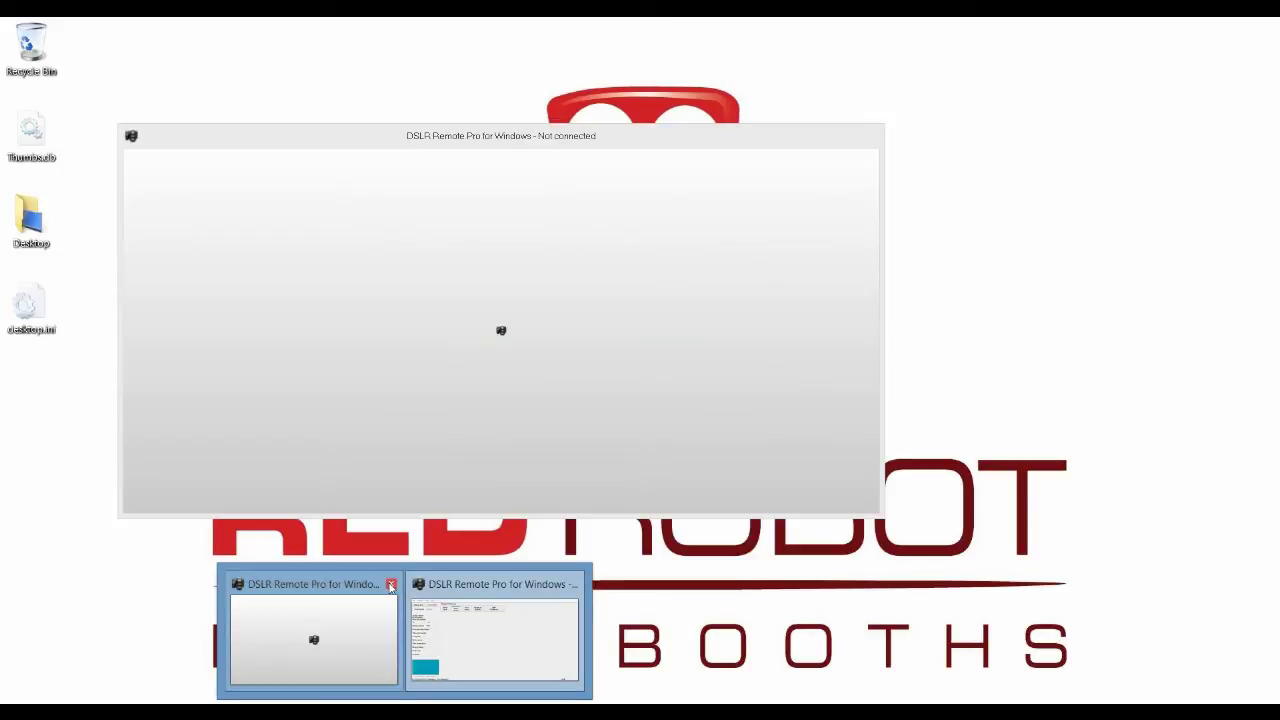
left_click(391, 588)
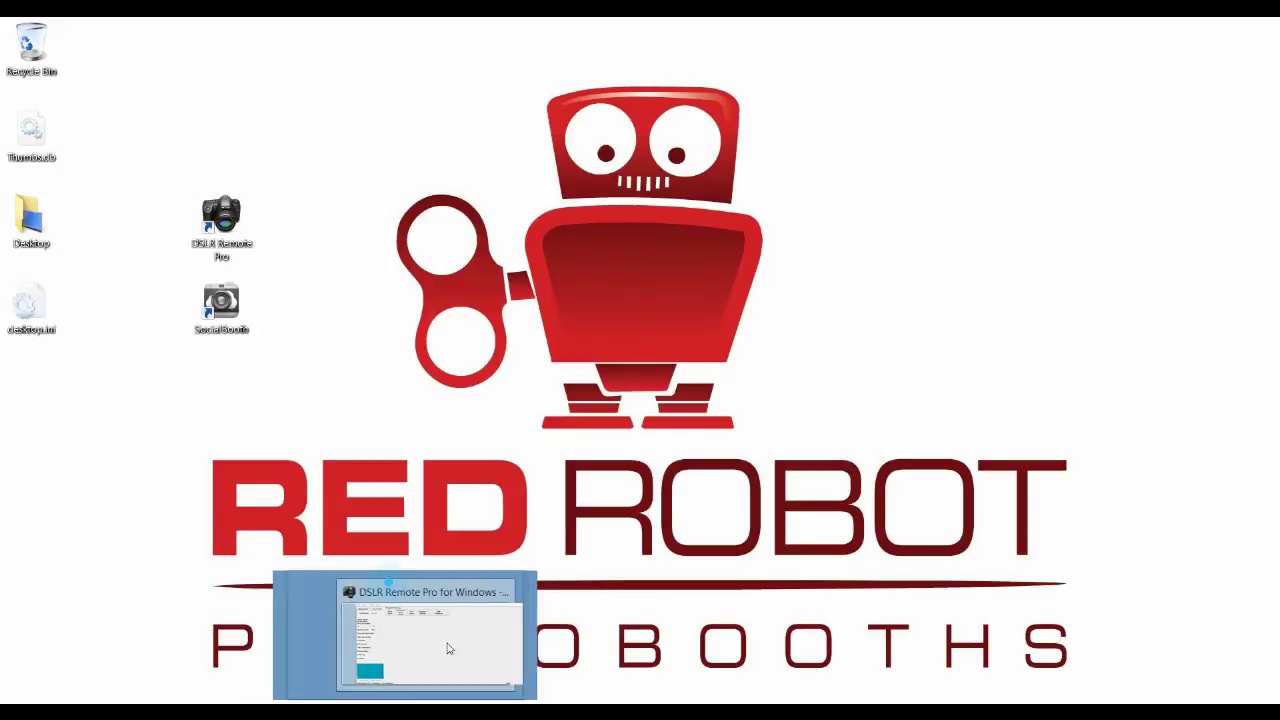
left_click(452, 646)
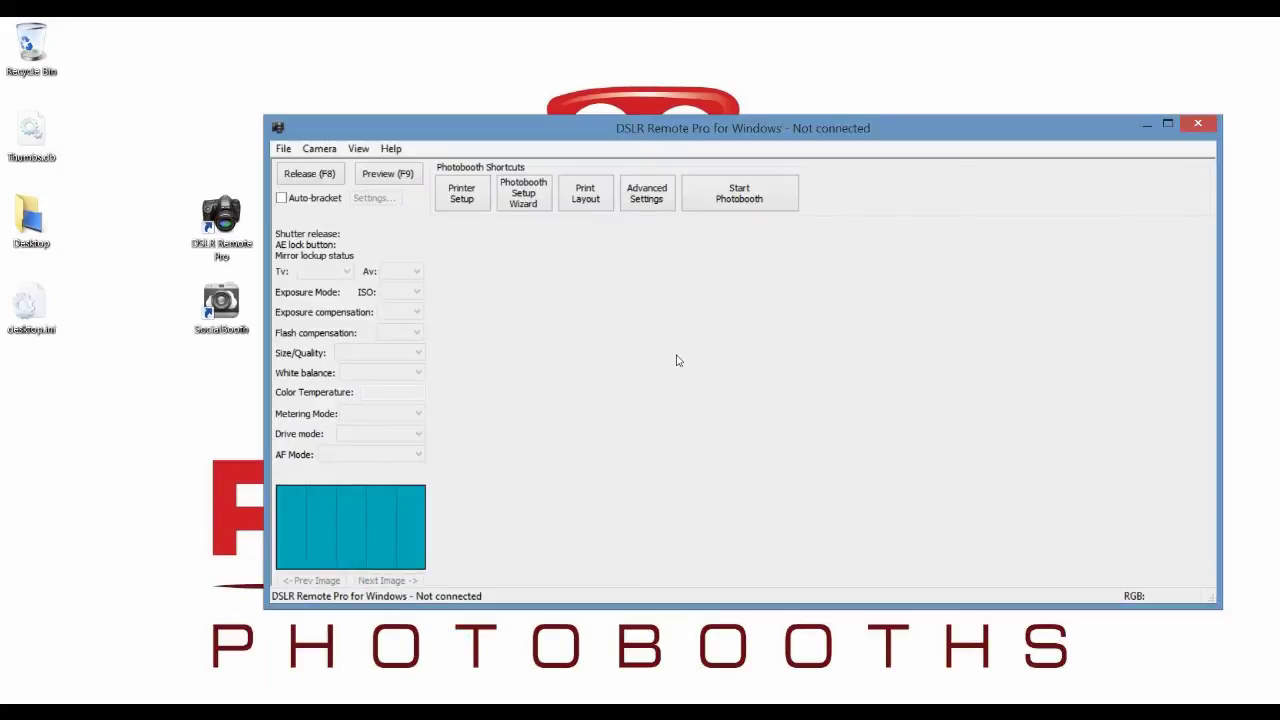
left_click(284, 149)
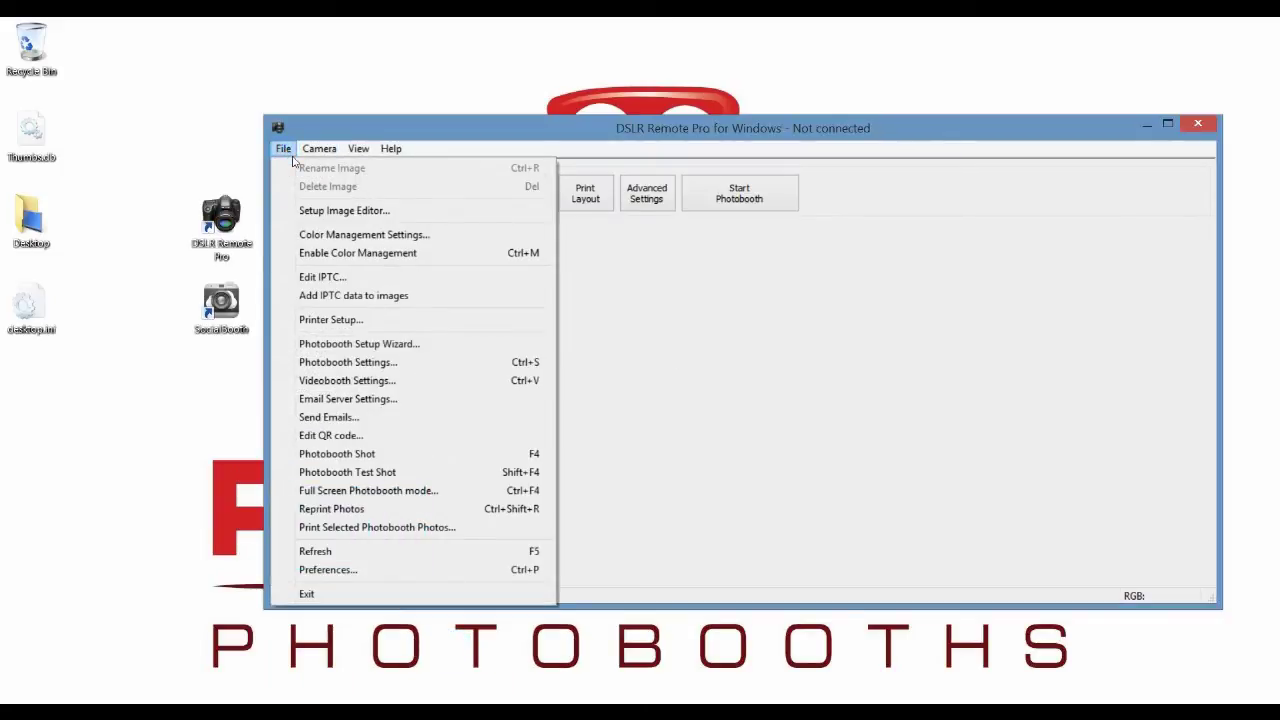
left_click(641, 340)
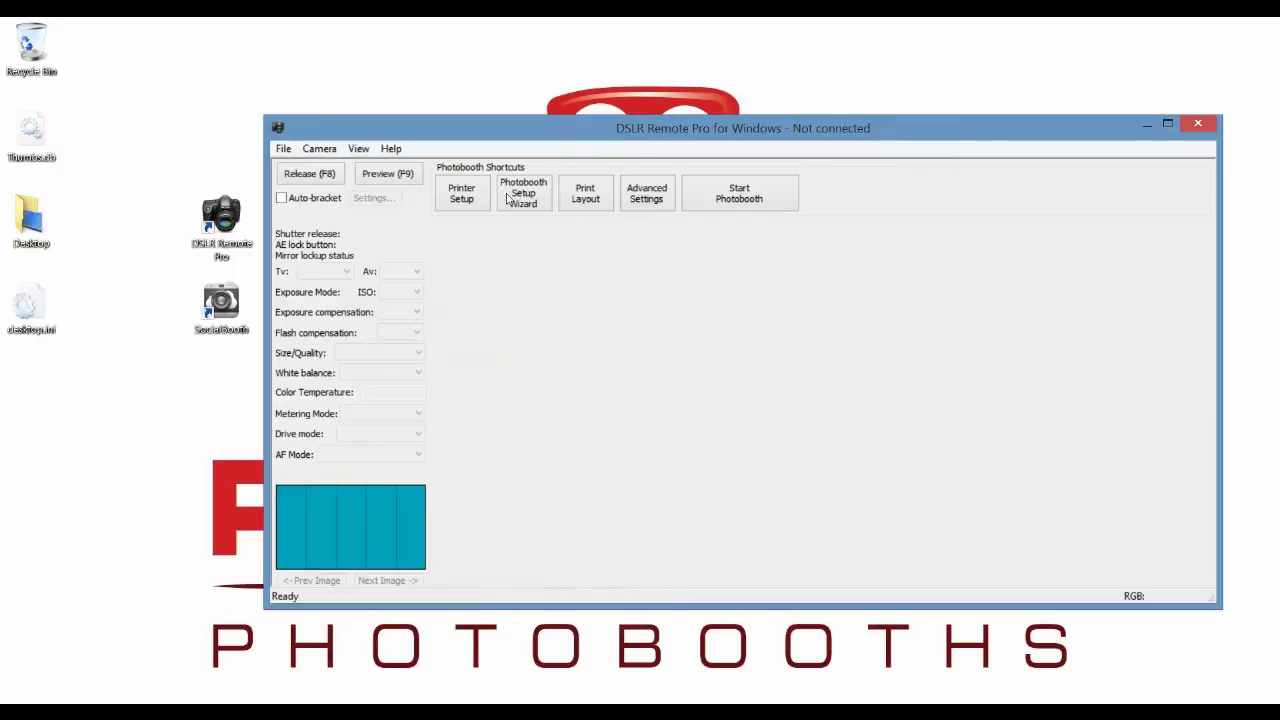
left_click(646, 194)
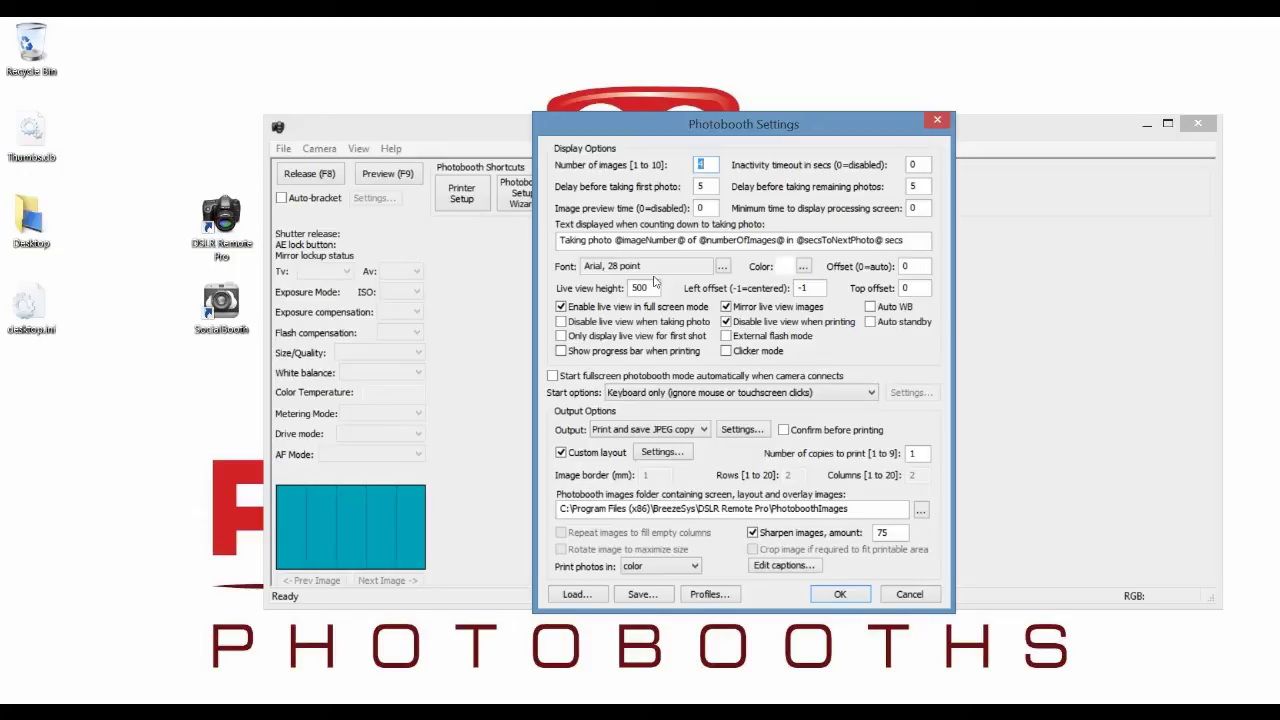
left_click_drag(676, 124, 670, 247)
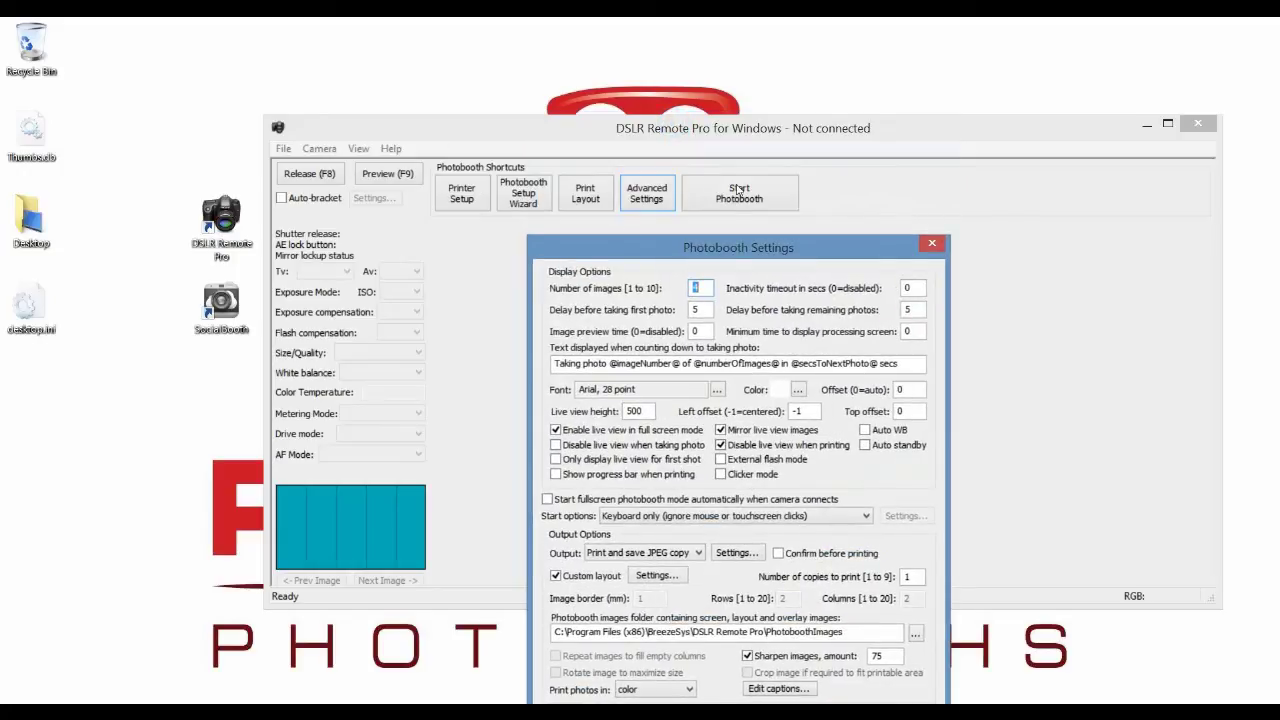
left_click_drag(746, 254, 740, 178)
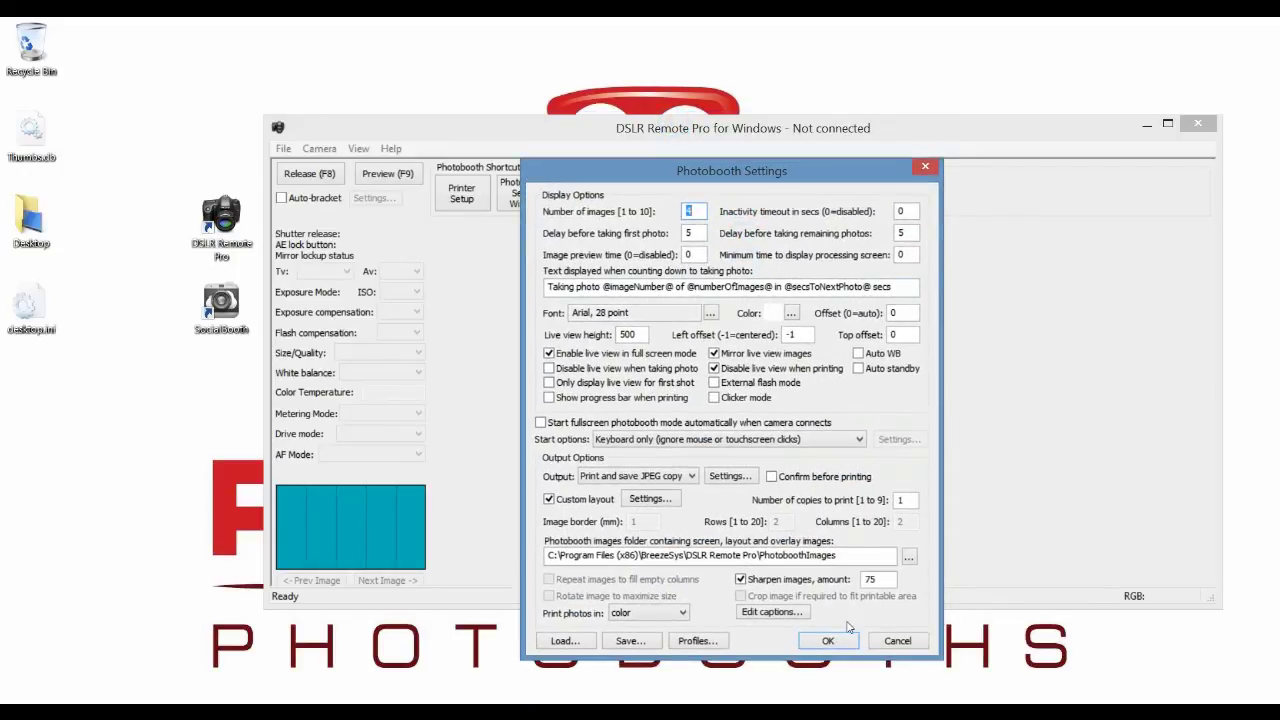
left_click(880, 640)
Step: Load the profile 4 THREE PHOTO SETTINGS GREENSCREEN PROFILE 4 Zoom.xml into the photobooth settings and accept it
left_click(283, 148)
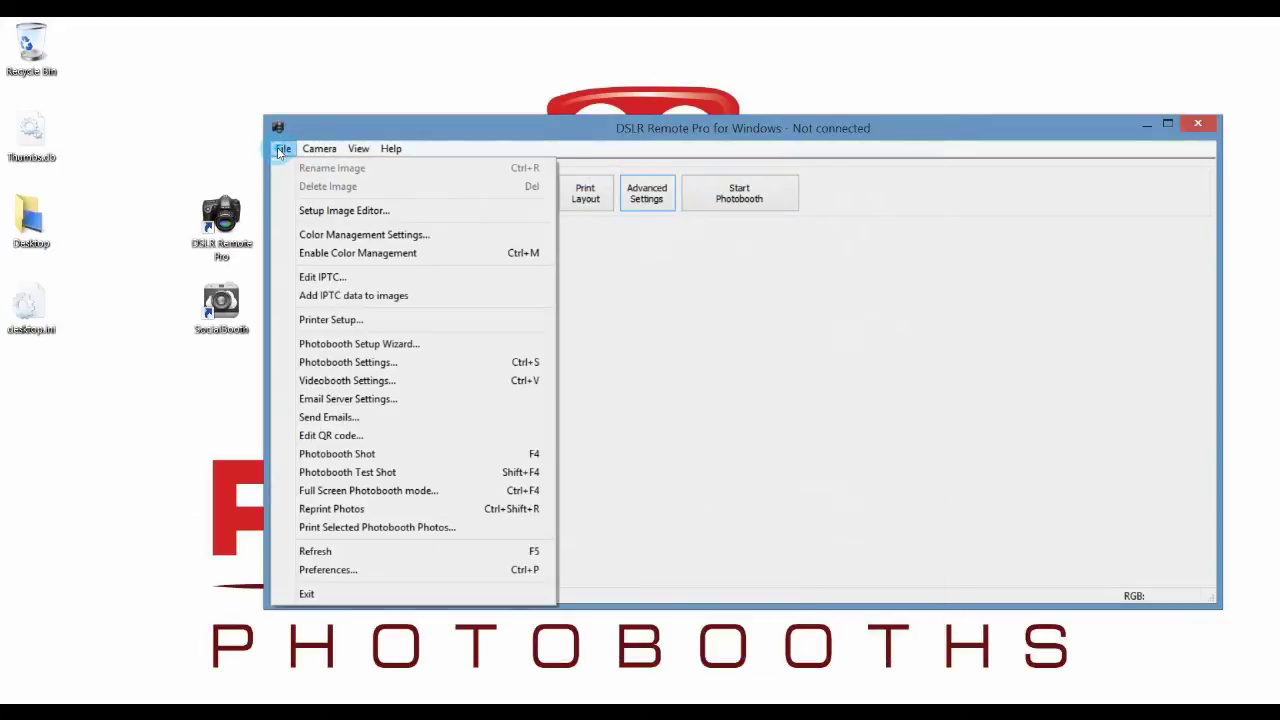
left_click(340, 364)
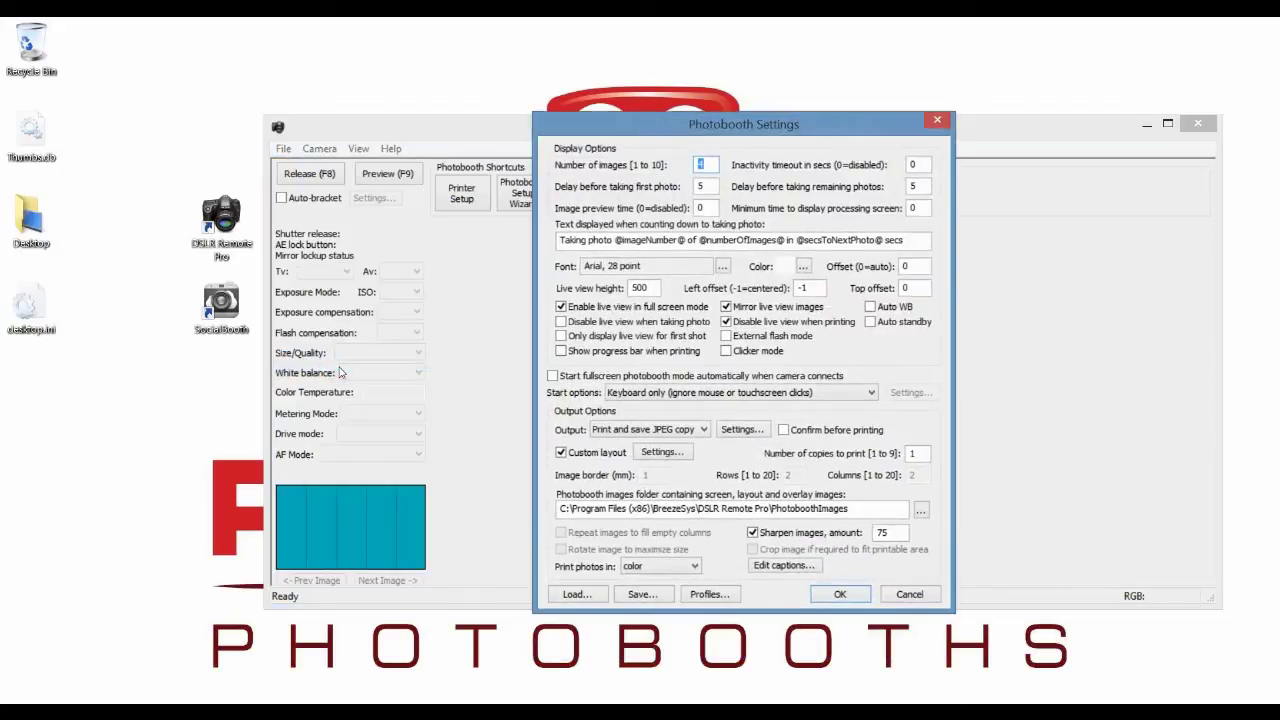
left_click_drag(801, 126, 779, 119)
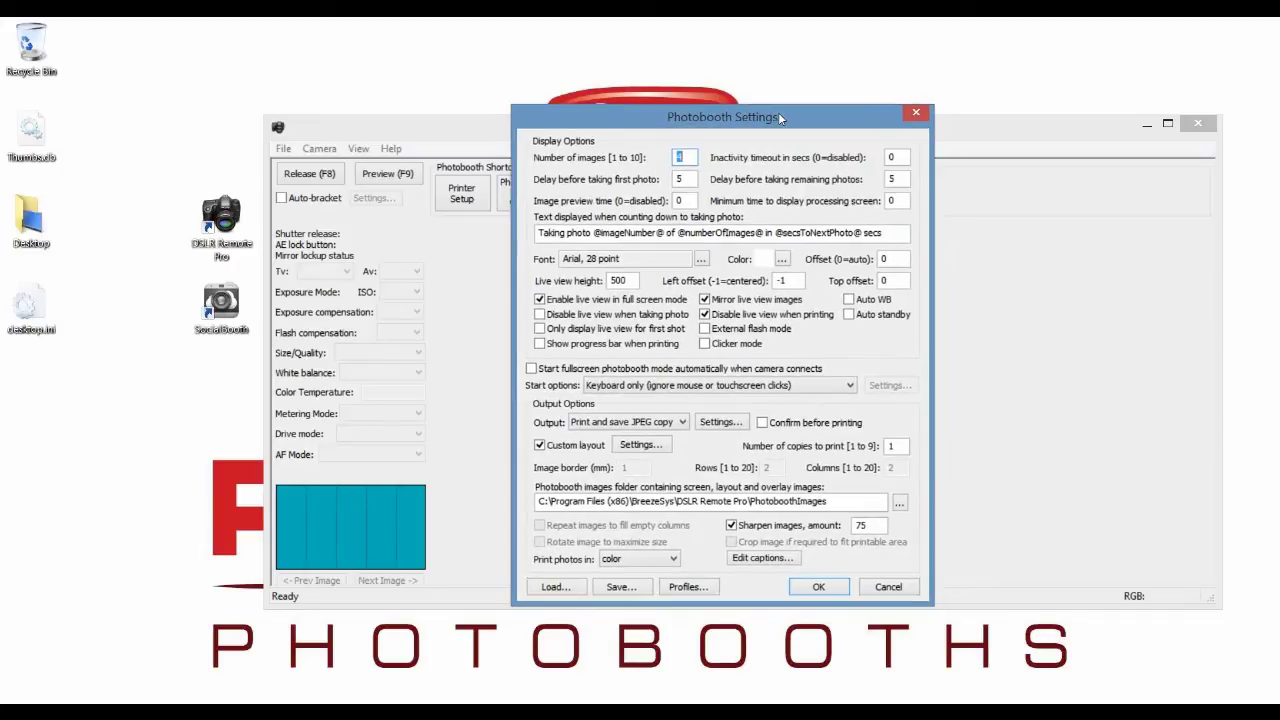
left_click(556, 587)
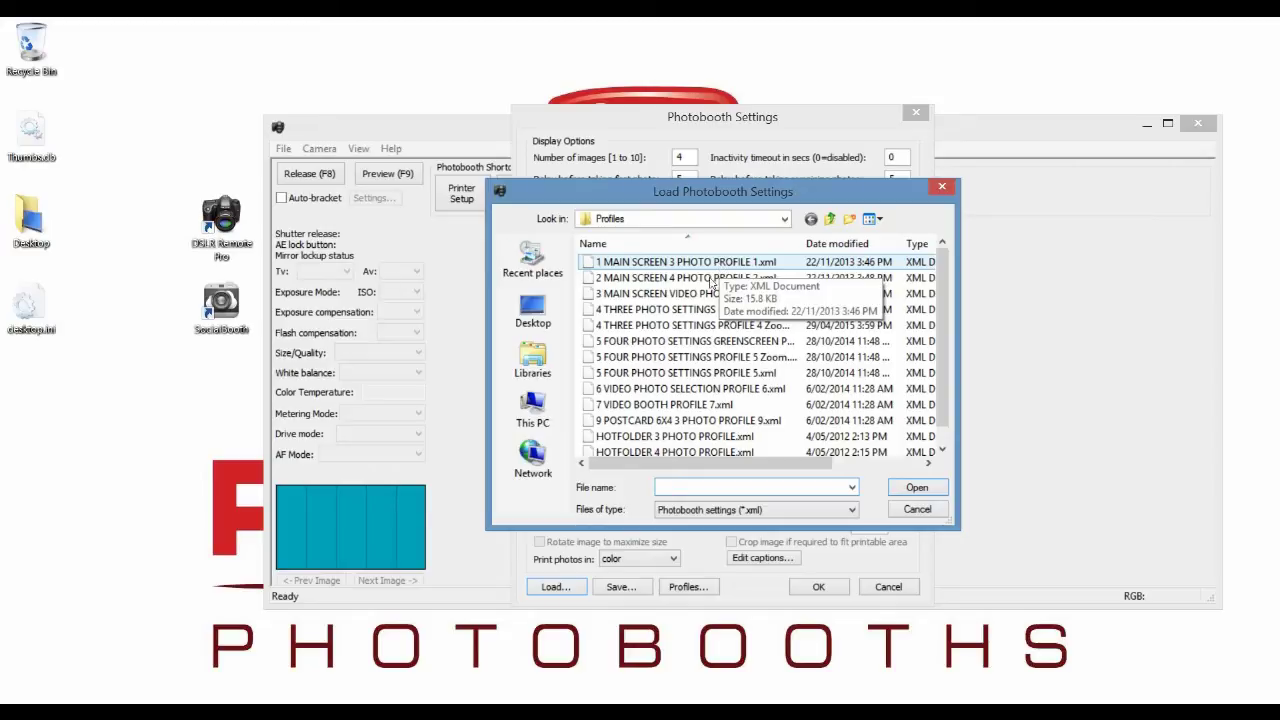
left_click(689, 312)
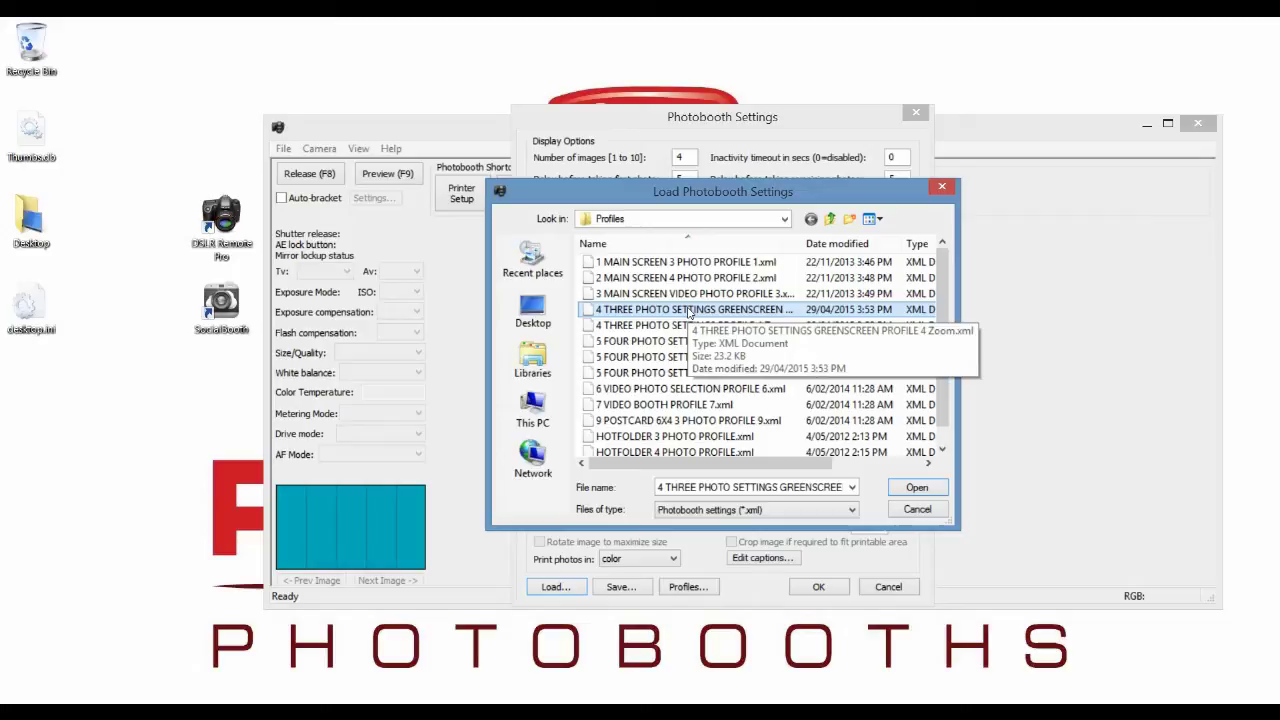
left_click(658, 372)
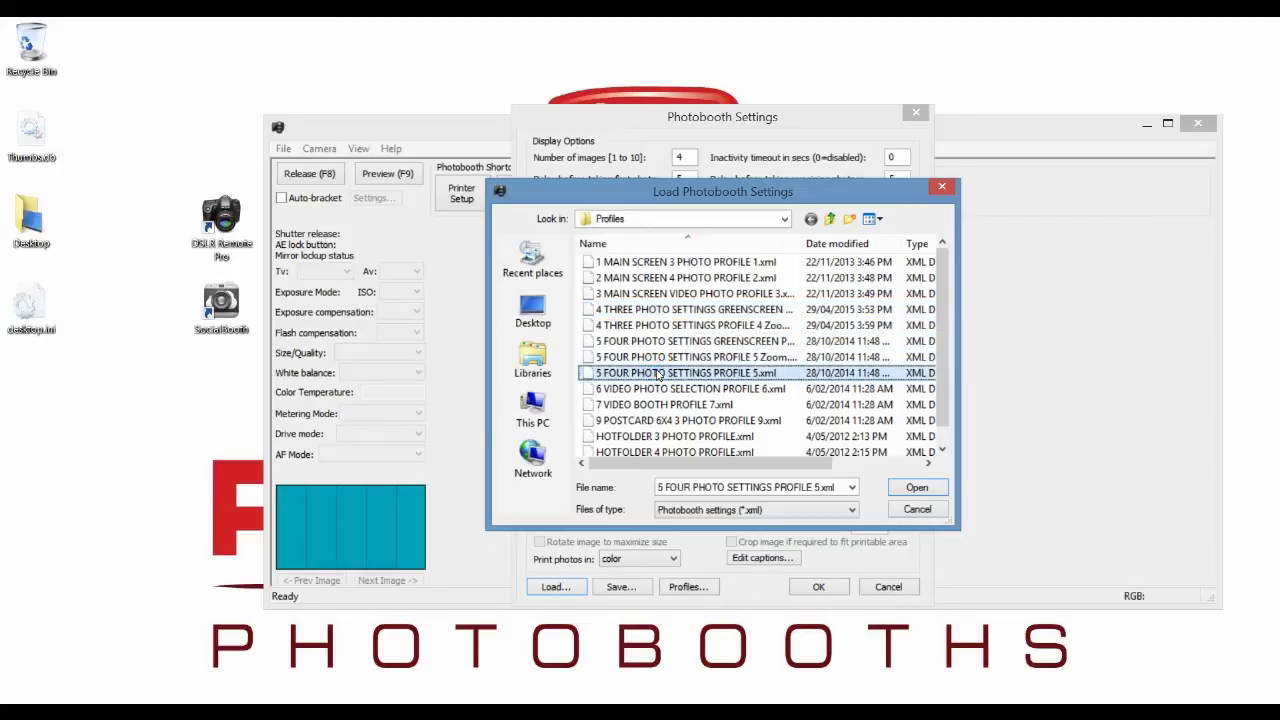
left_click(663, 310)
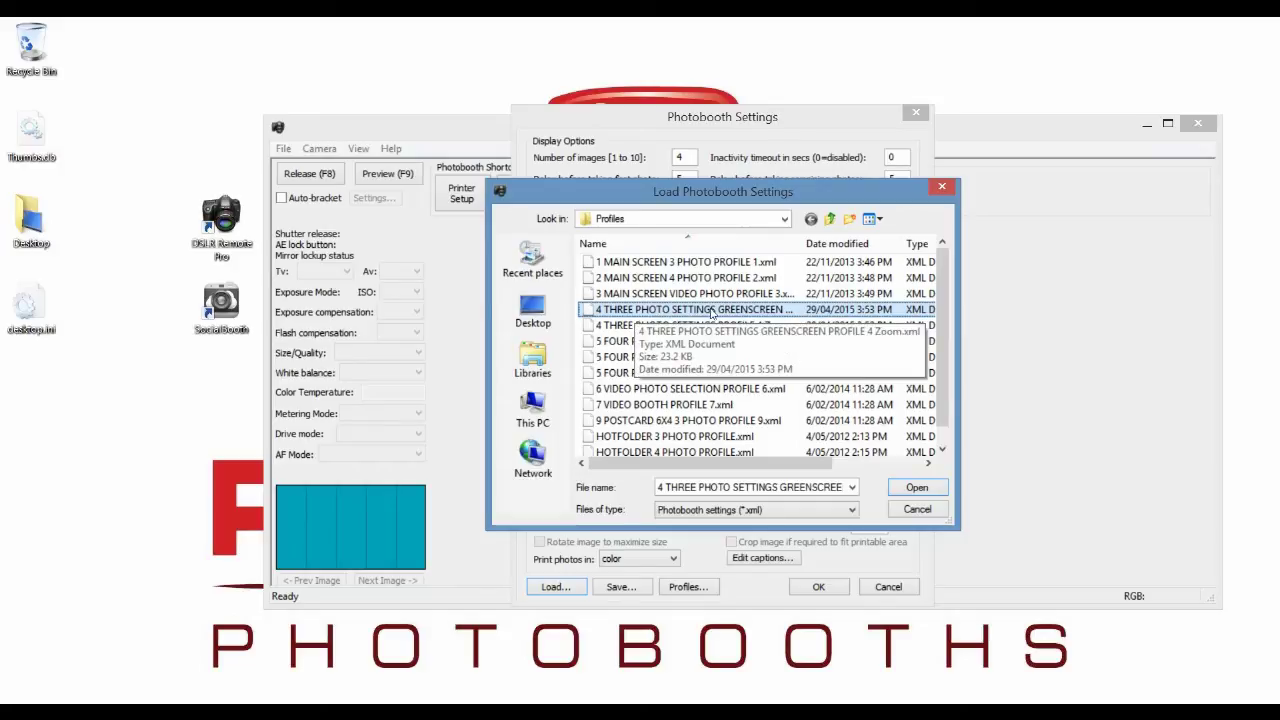
left_click(913, 488)
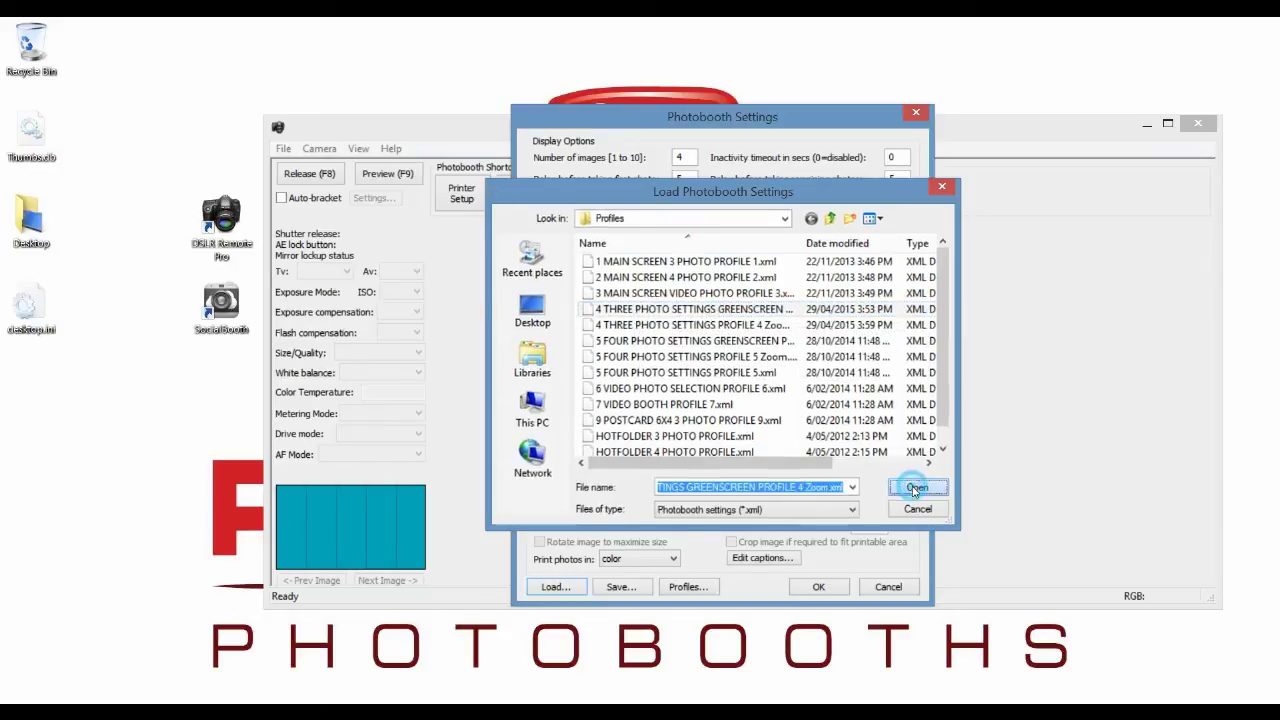
left_click(822, 589)
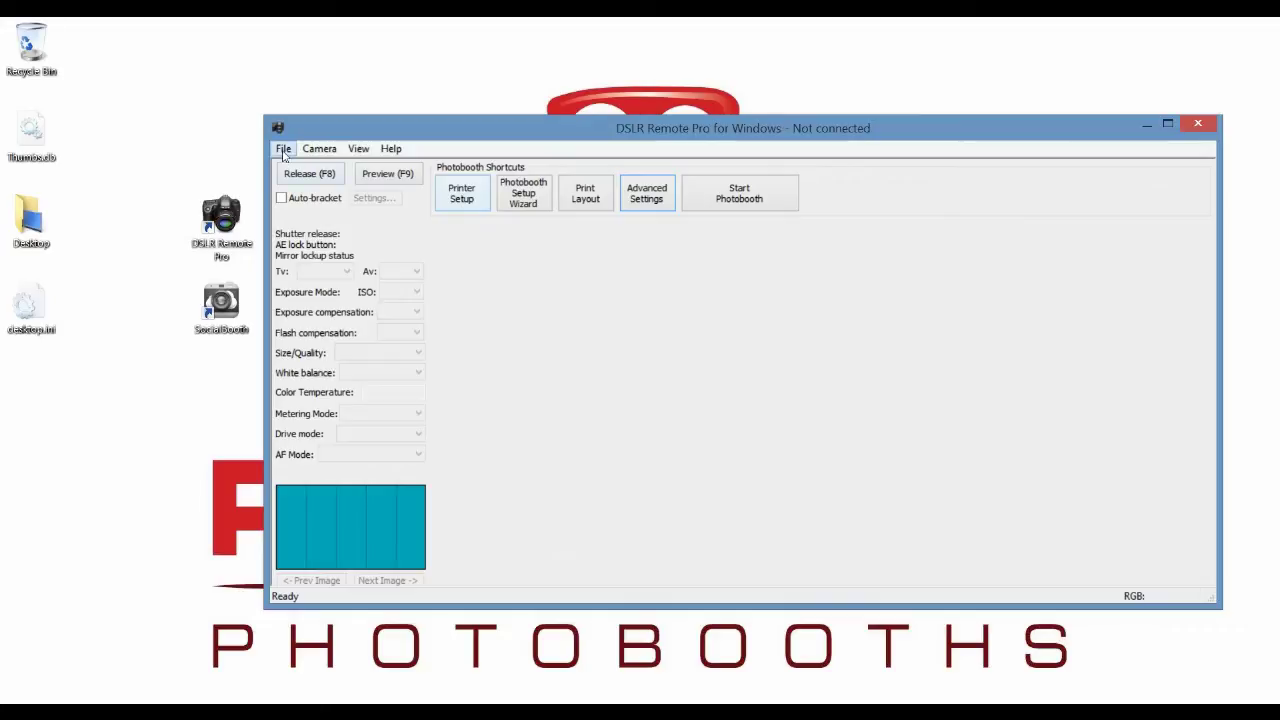
Step: Set the DS-RX1 color adjustment brightness to 100 for all synced channels in the printer setup and accept it
left_click(284, 150)
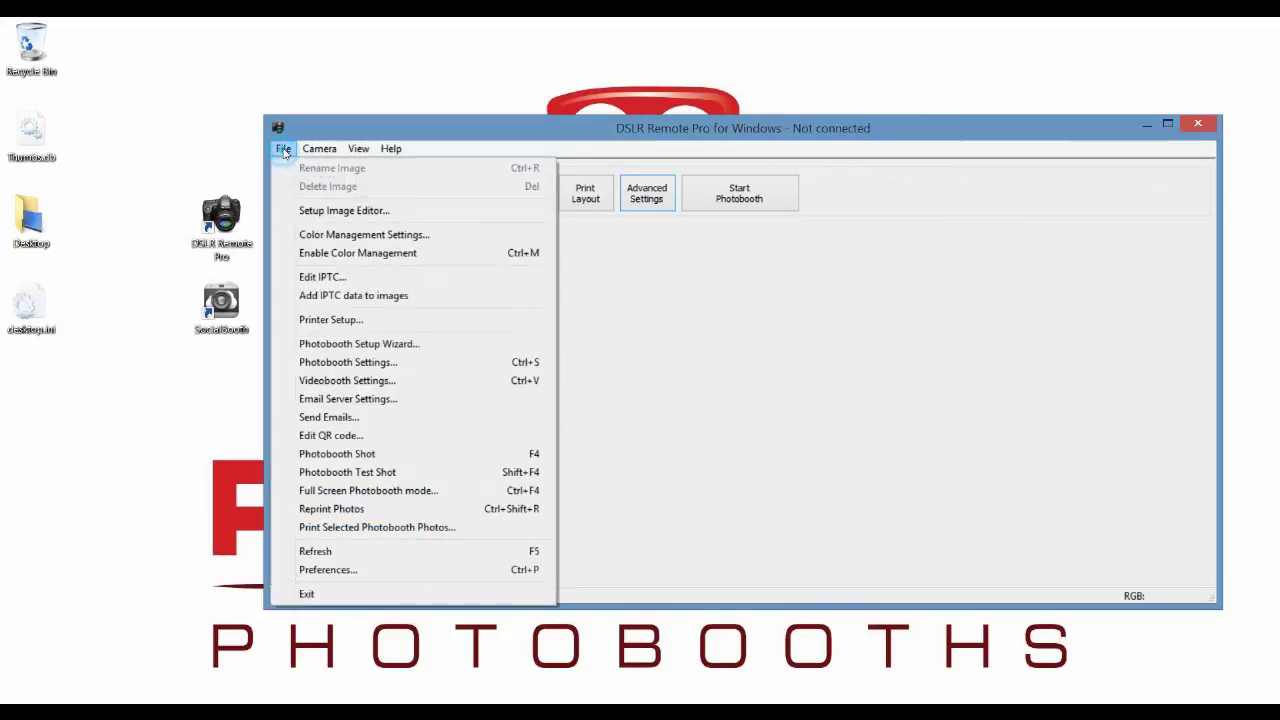
left_click(327, 320)
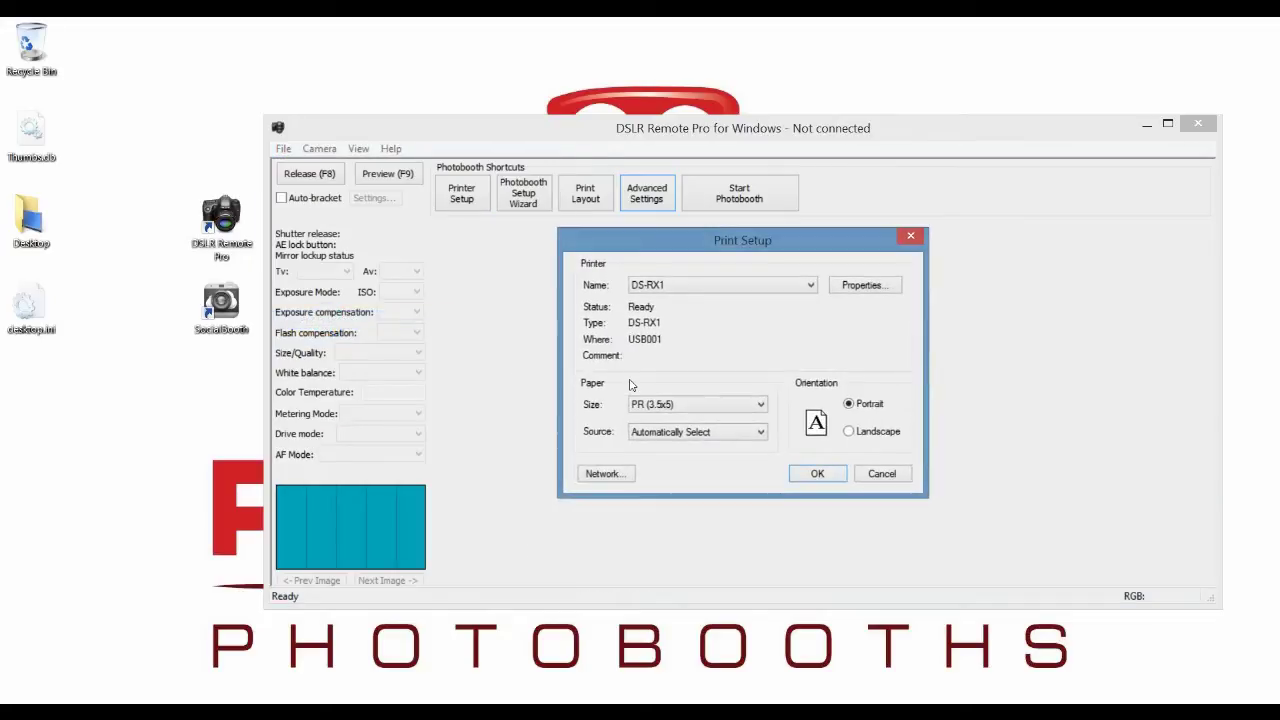
left_click(864, 288)
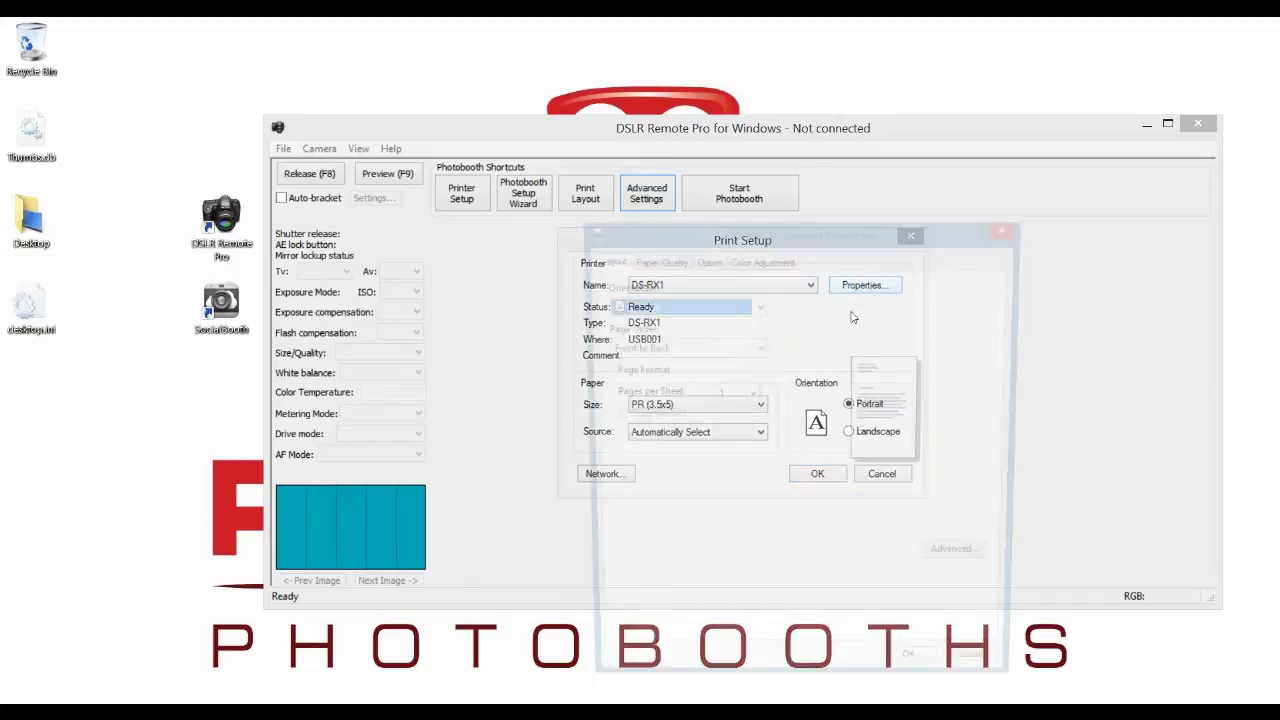
left_click_drag(848, 232, 783, 207)
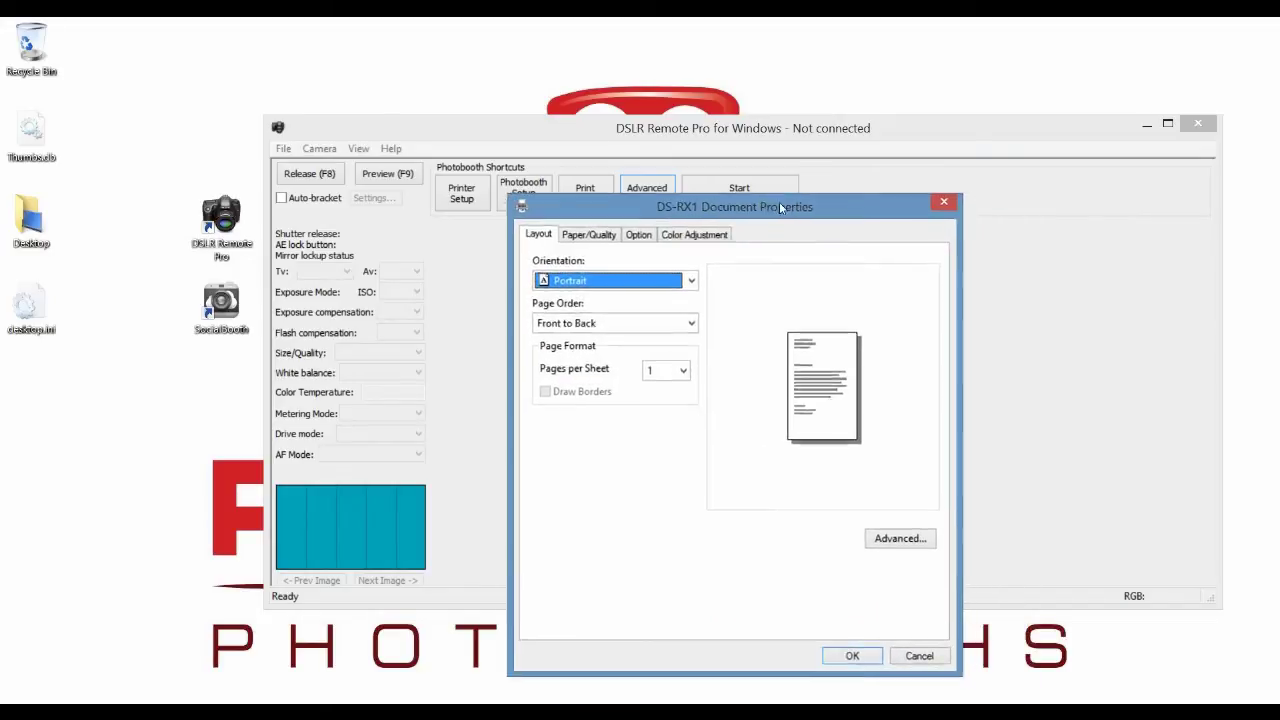
left_click(685, 234)
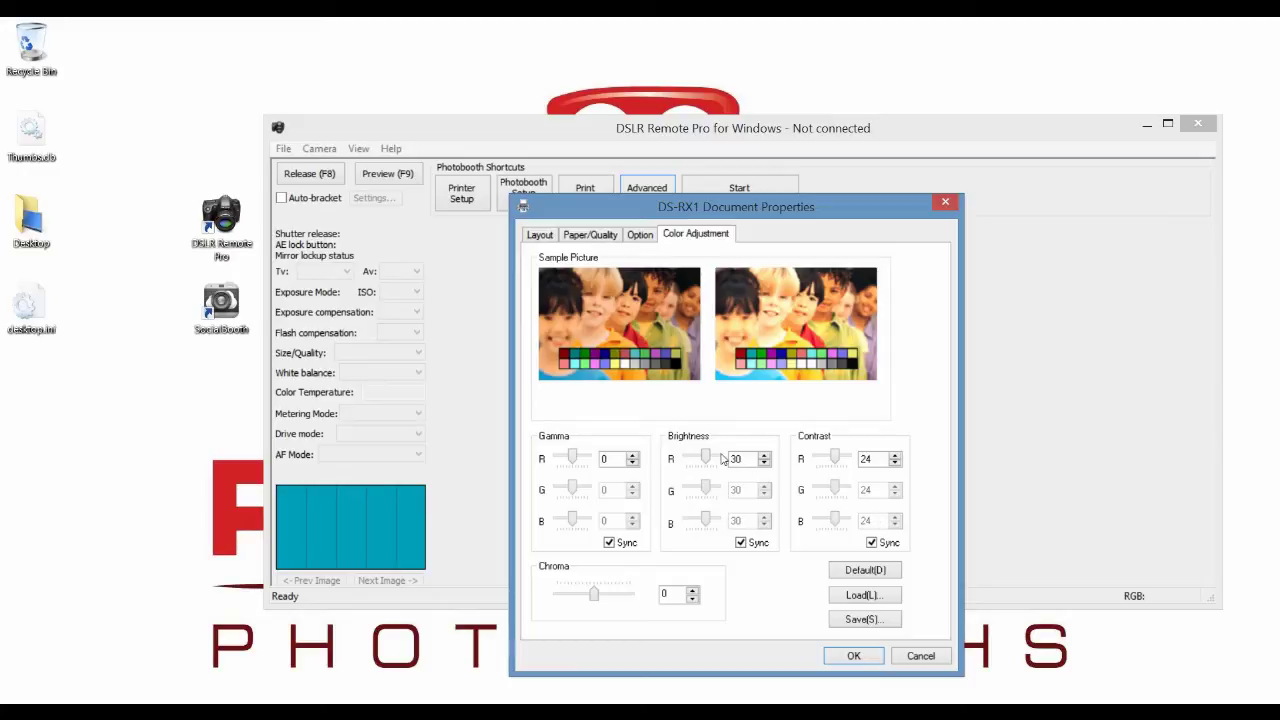
left_click_drag(706, 457, 725, 461)
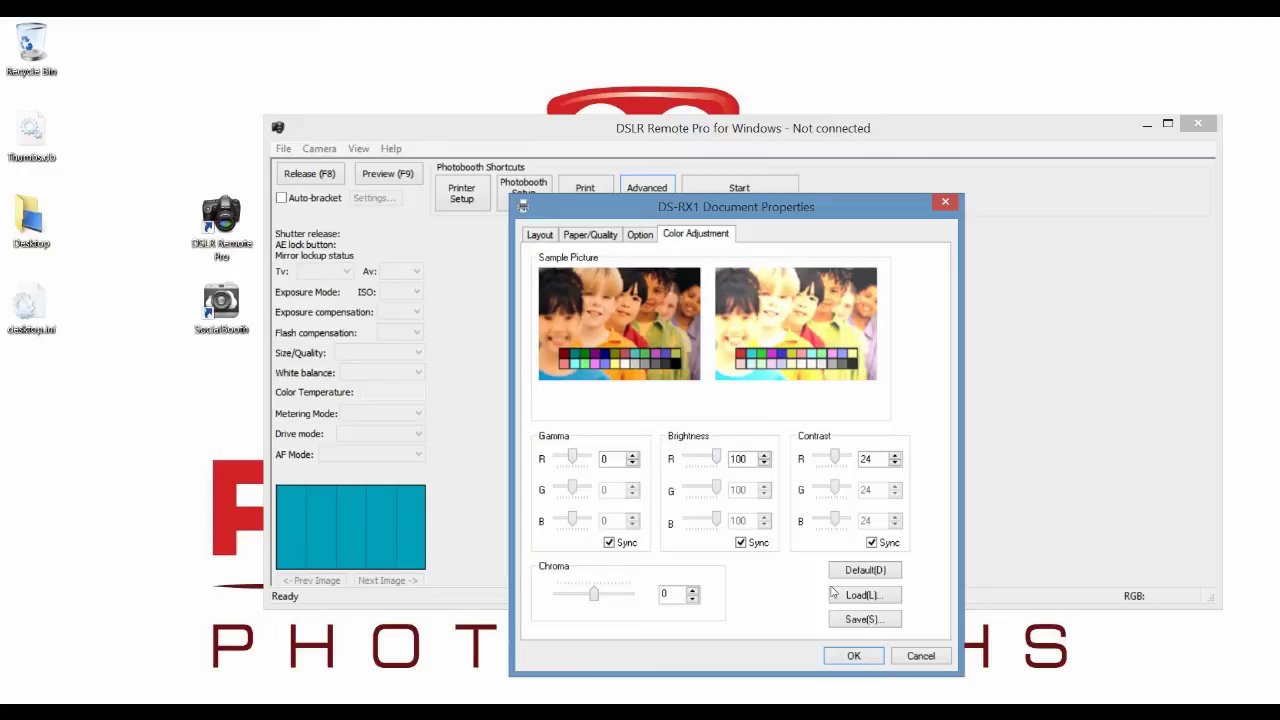
left_click(853, 655)
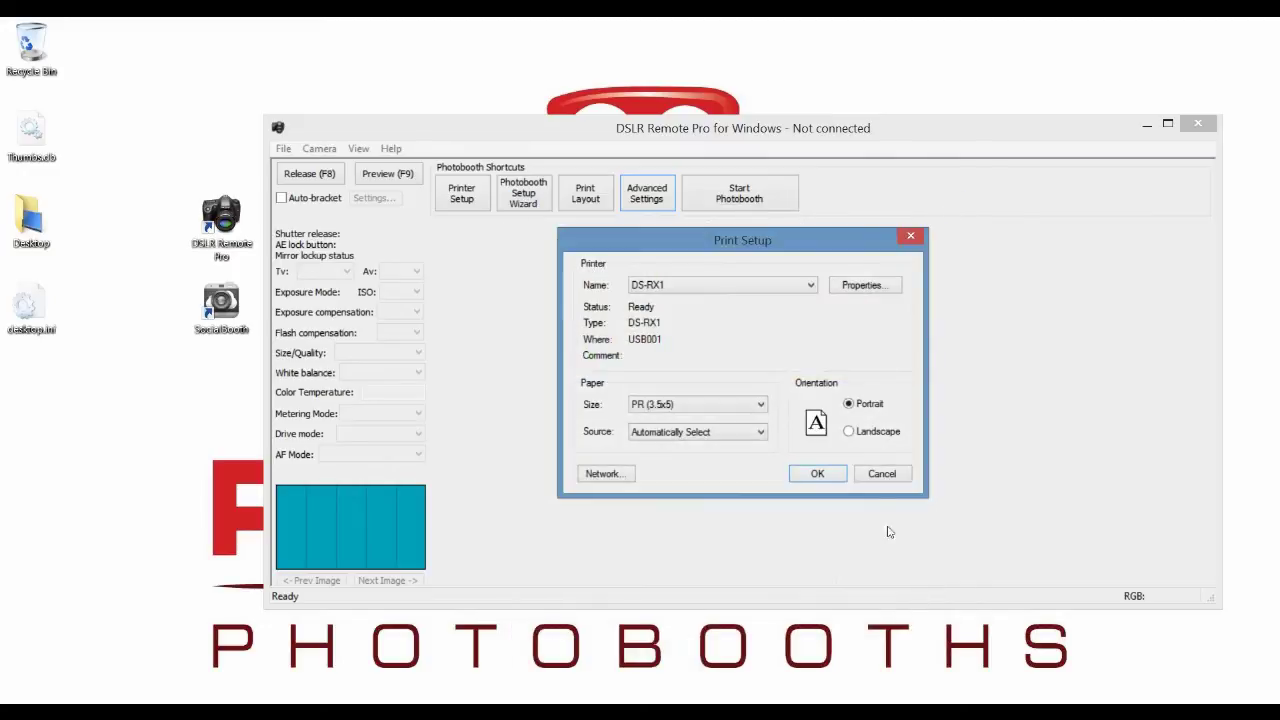
left_click(817, 474)
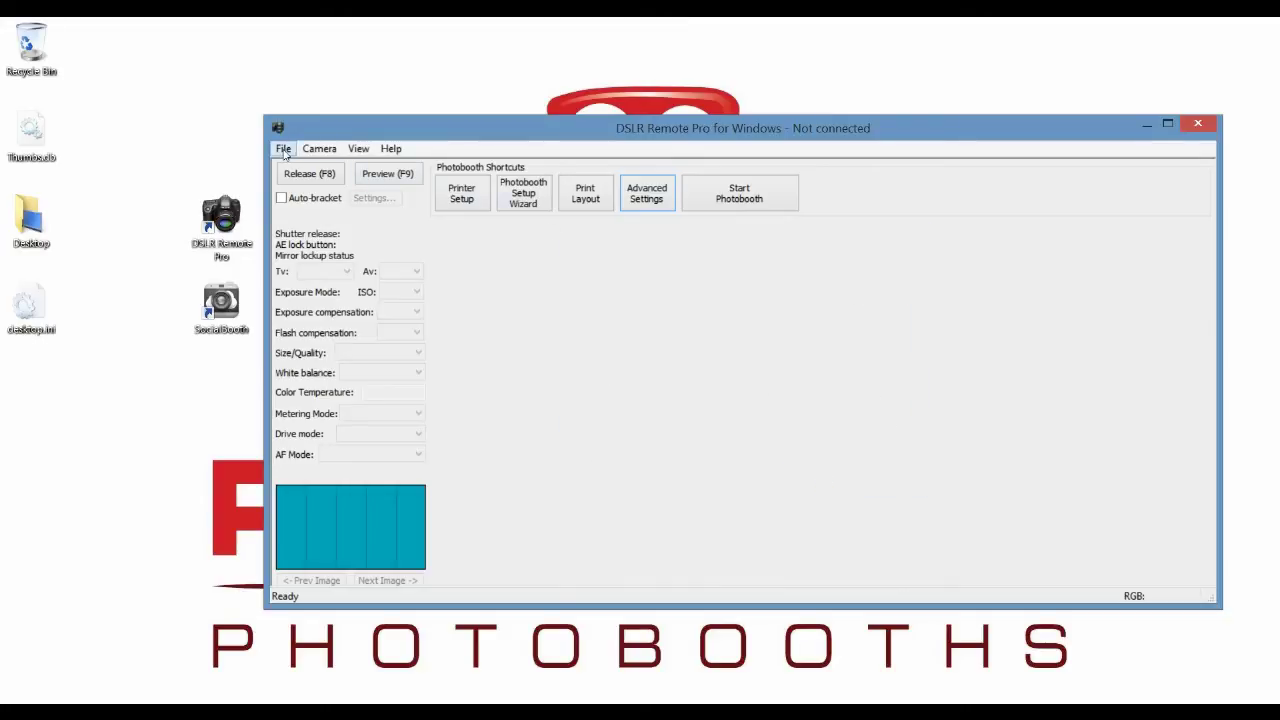
Step: Save the photobooth settings together with the current printer settings, overwriting 4 THREE PHOTO SETTINGS GREENSCREEN PROFILE 4 Zoom.xml, and accept the settings
left_click(284, 149)
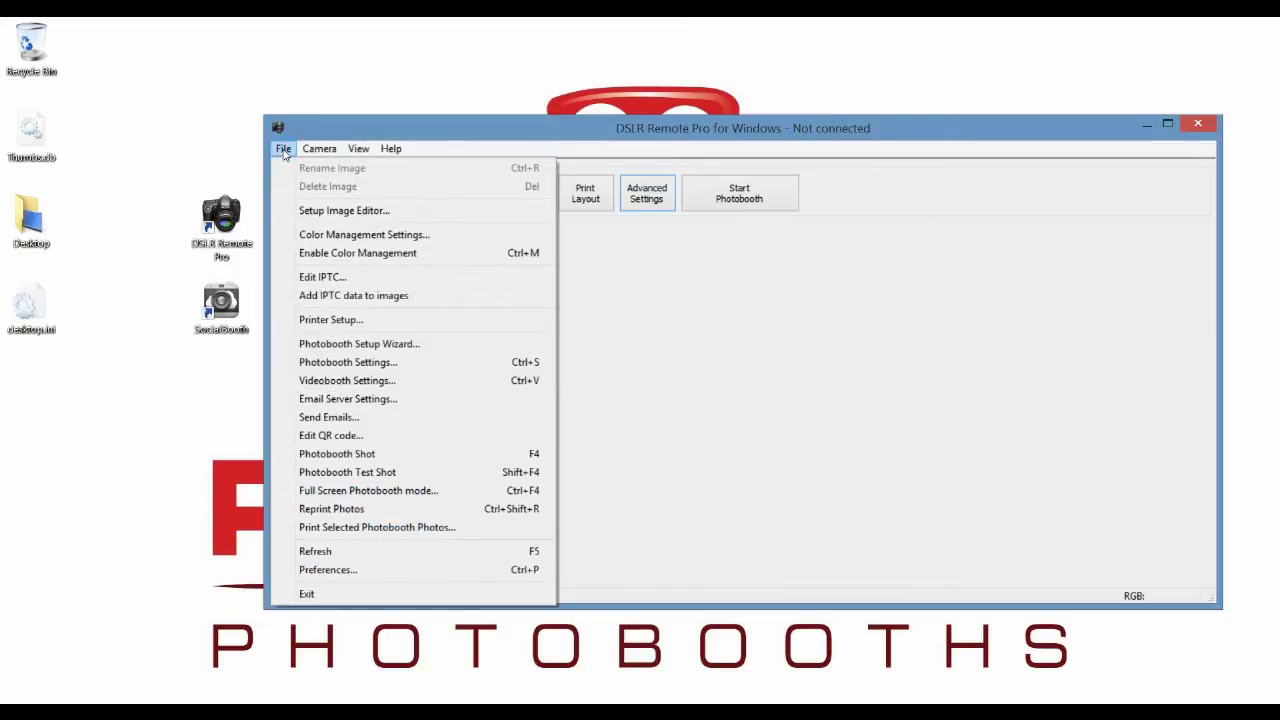
left_click(338, 362)
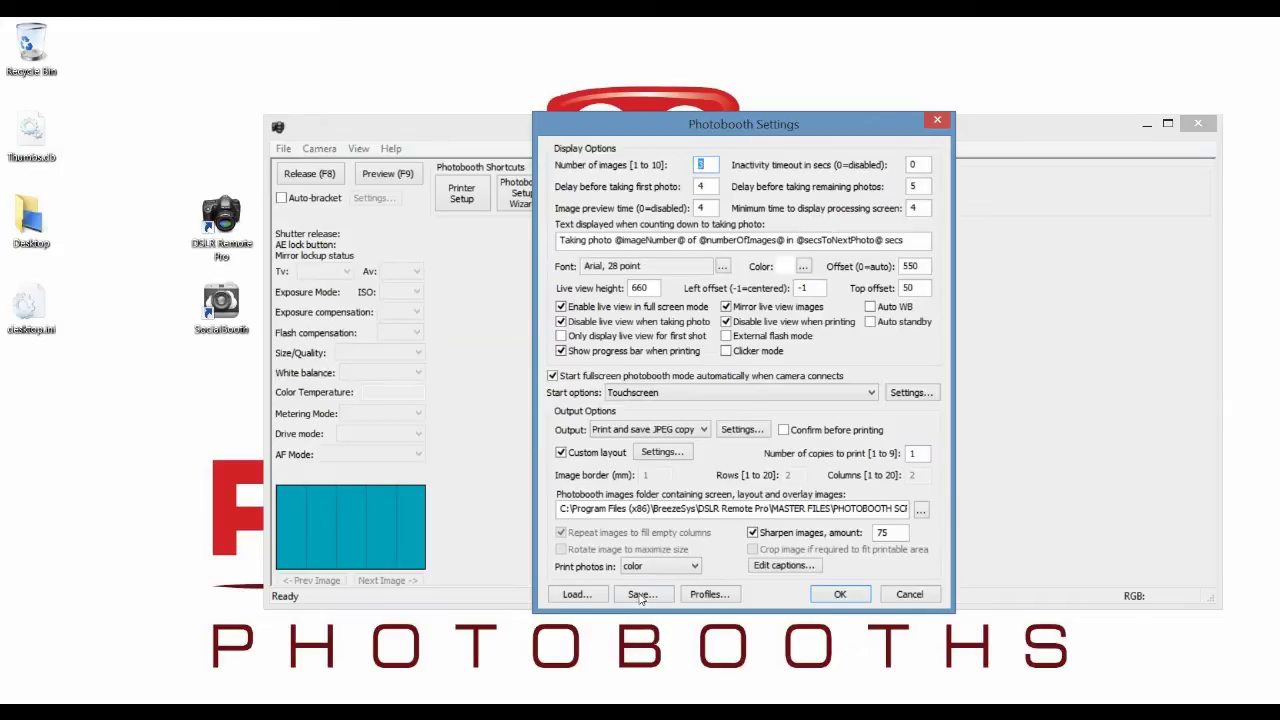
left_click(640, 594)
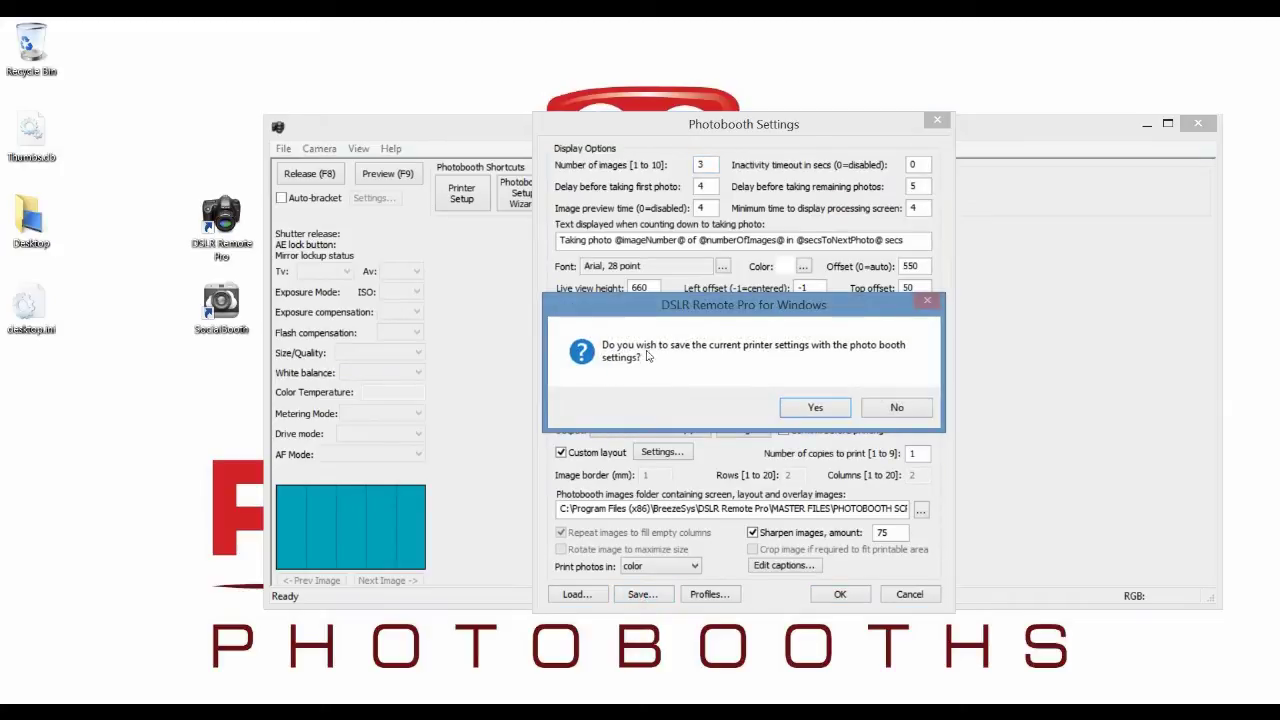
left_click(816, 407)
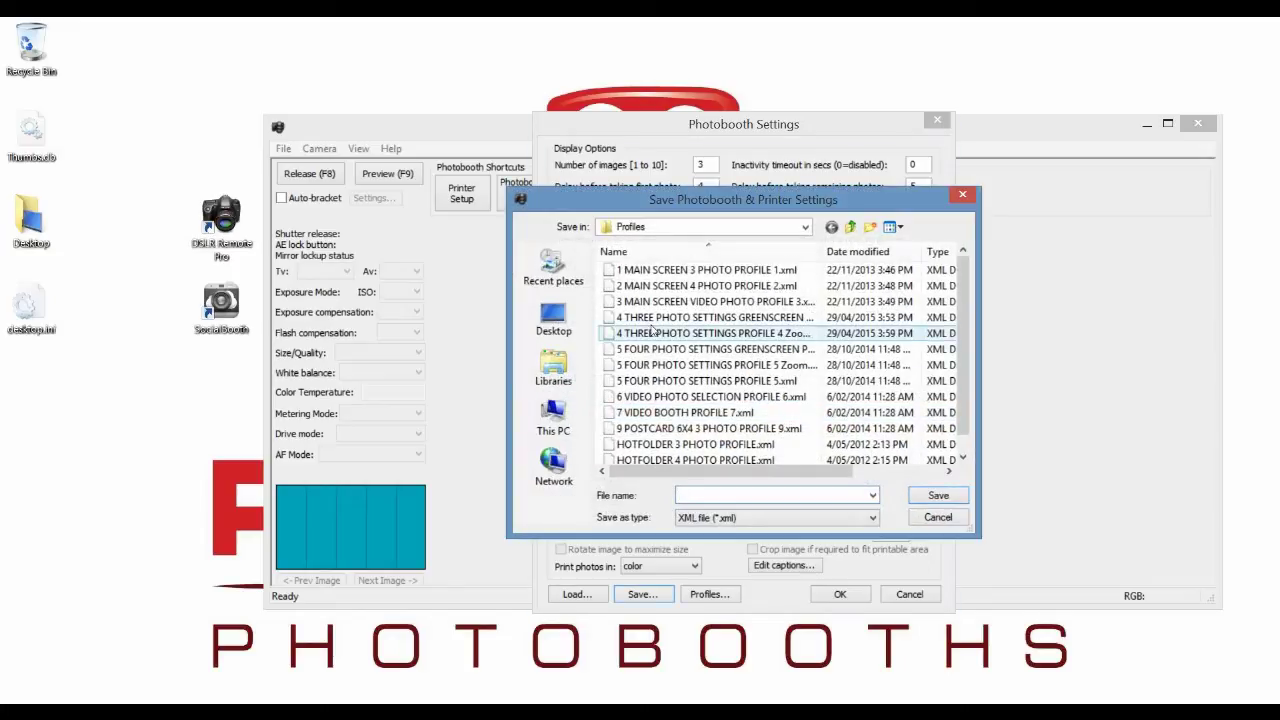
left_click(694, 318)
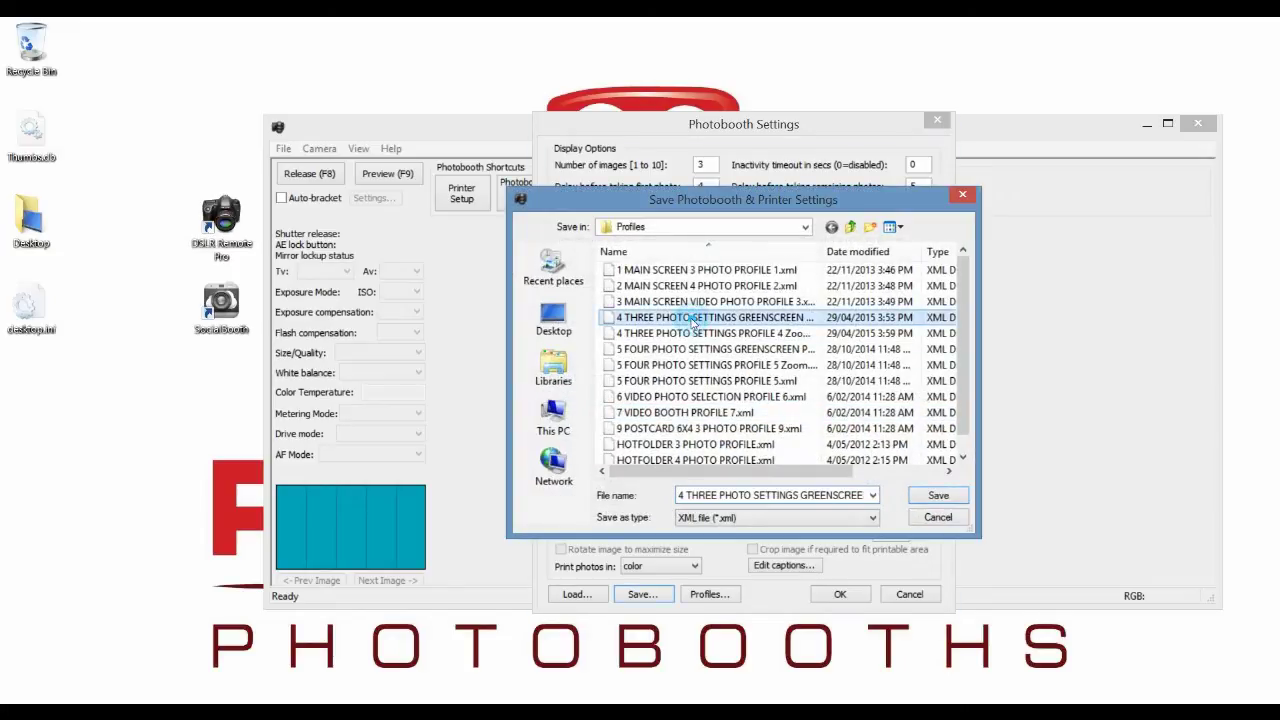
left_click(936, 496)
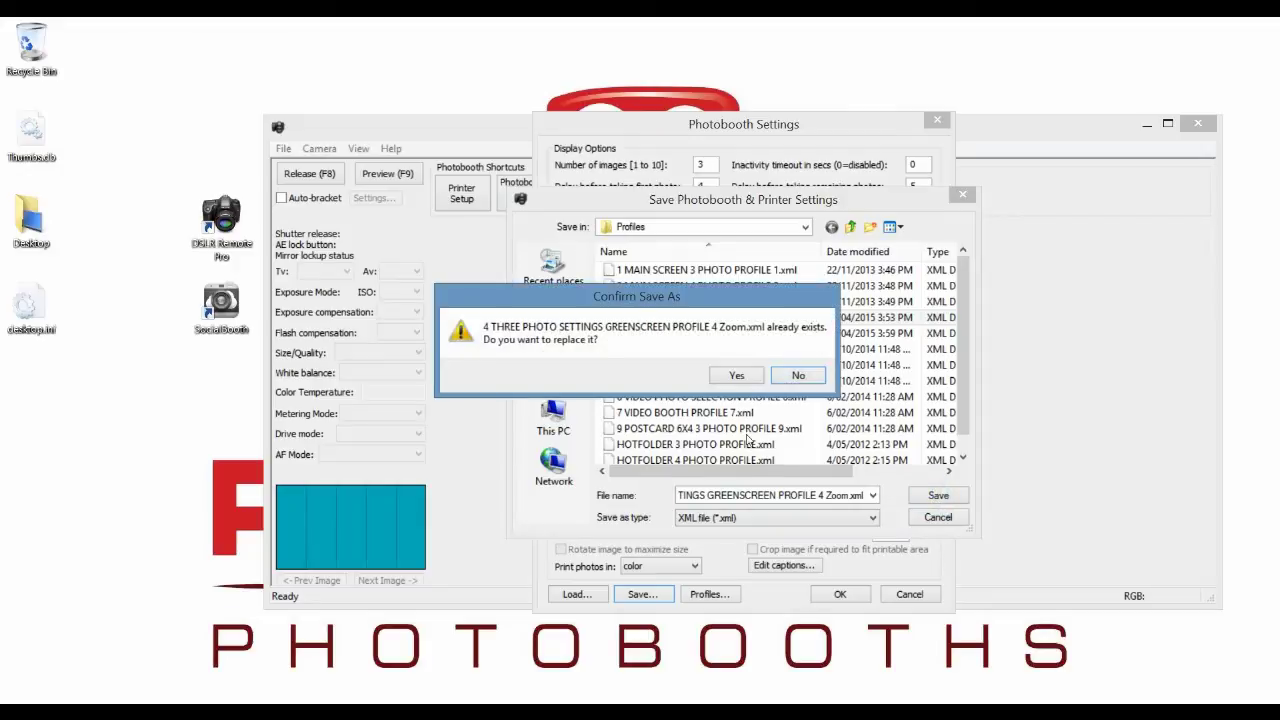
left_click(738, 376)
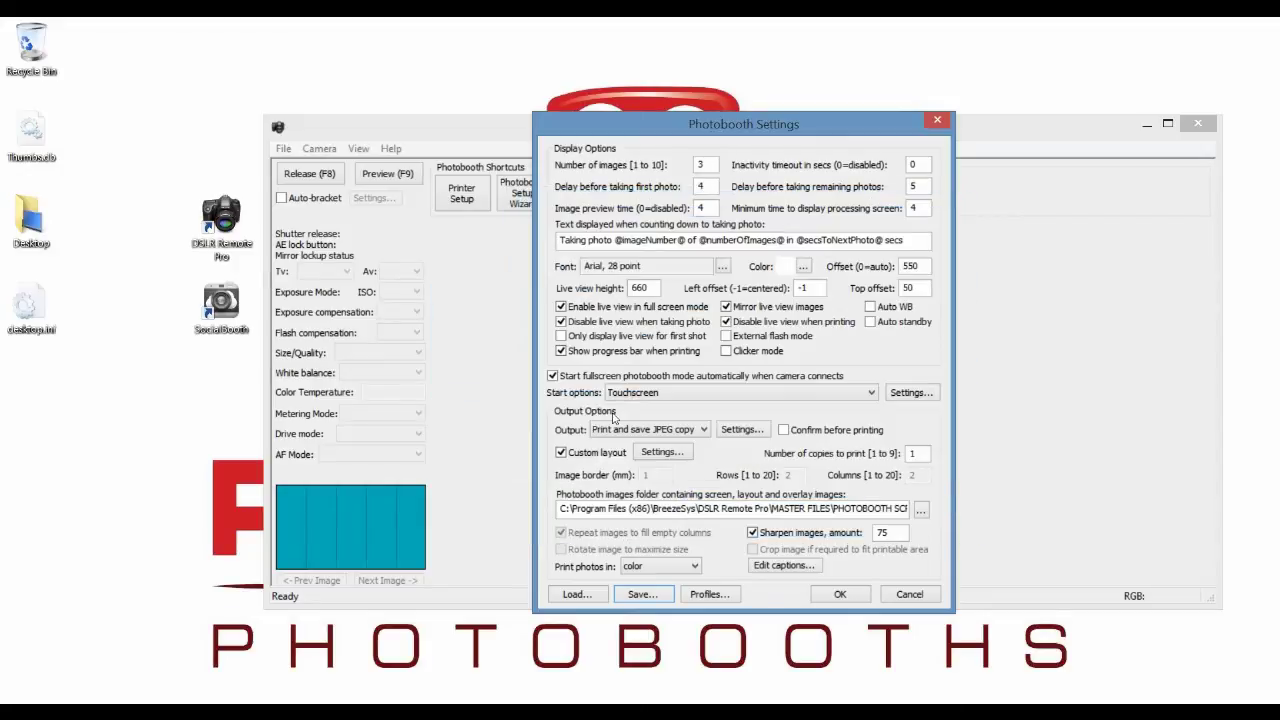
left_click(839, 595)
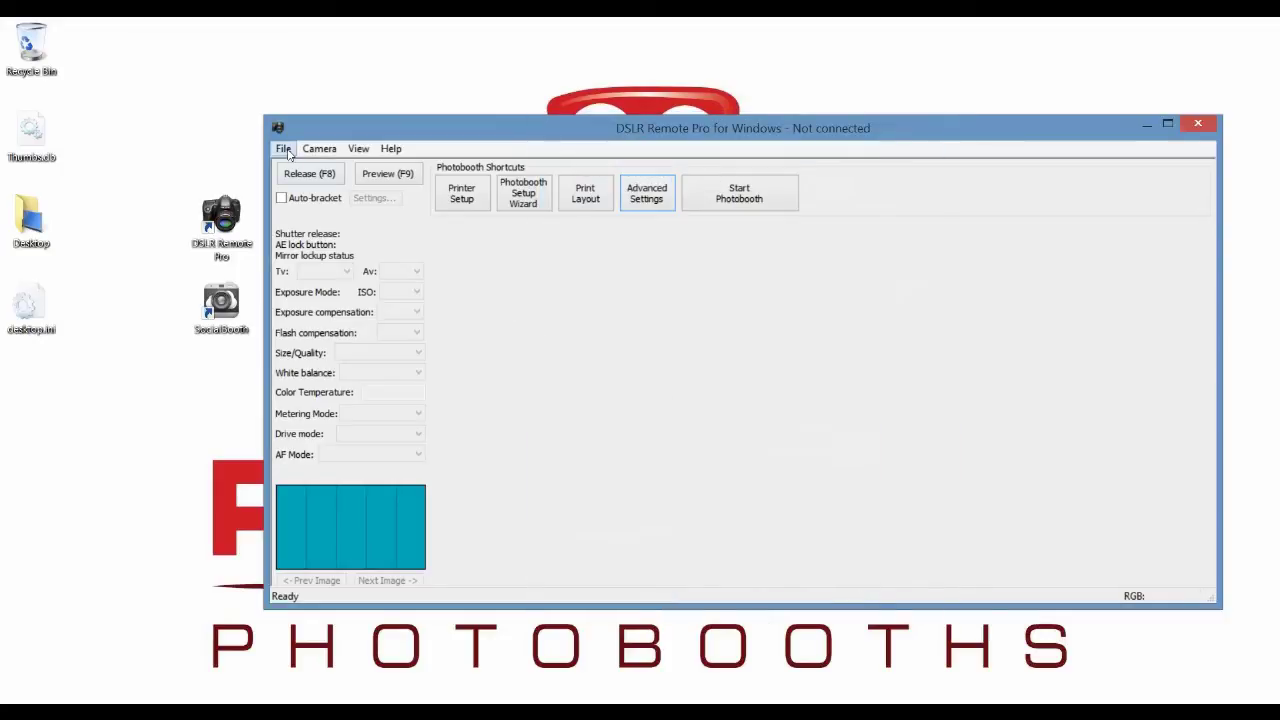
Step: Reload the saved profile 4 THREE PHOTO SETTINGS GREENSCREEN PROFILE 4 Zoom.xml into the photobooth settings and accept it
left_click(283, 148)
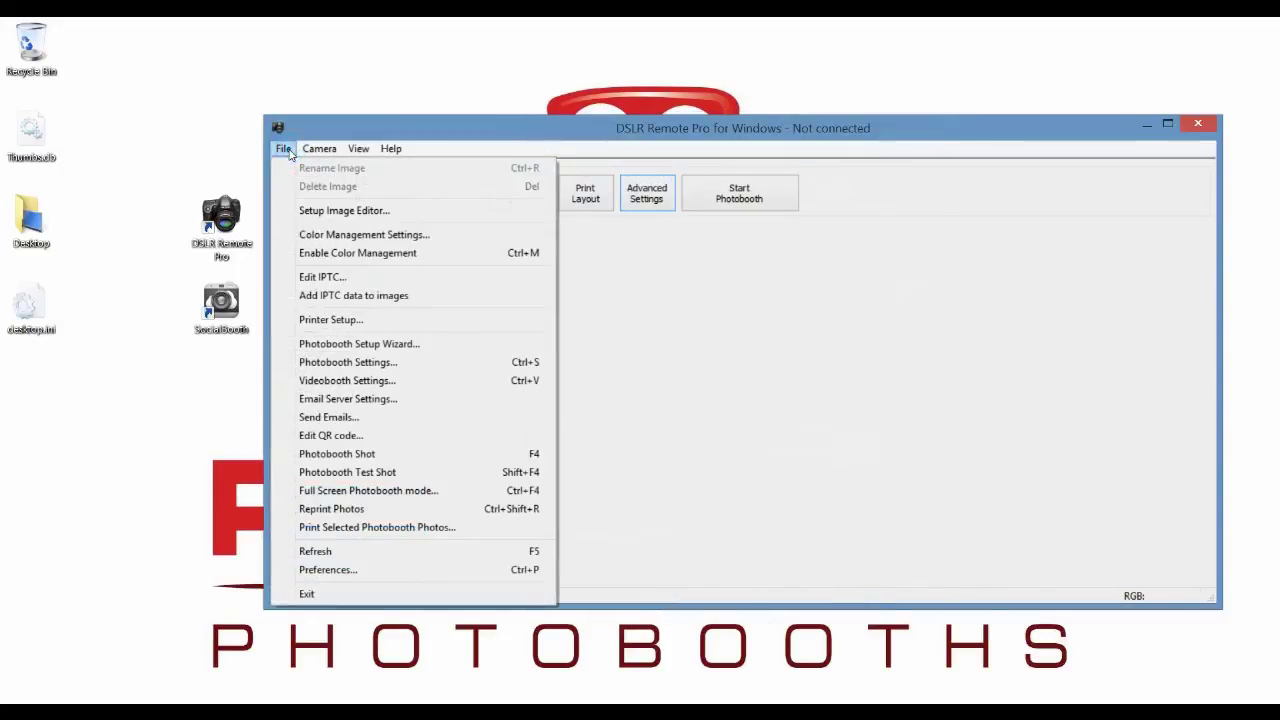
left_click(330, 362)
left_click(577, 595)
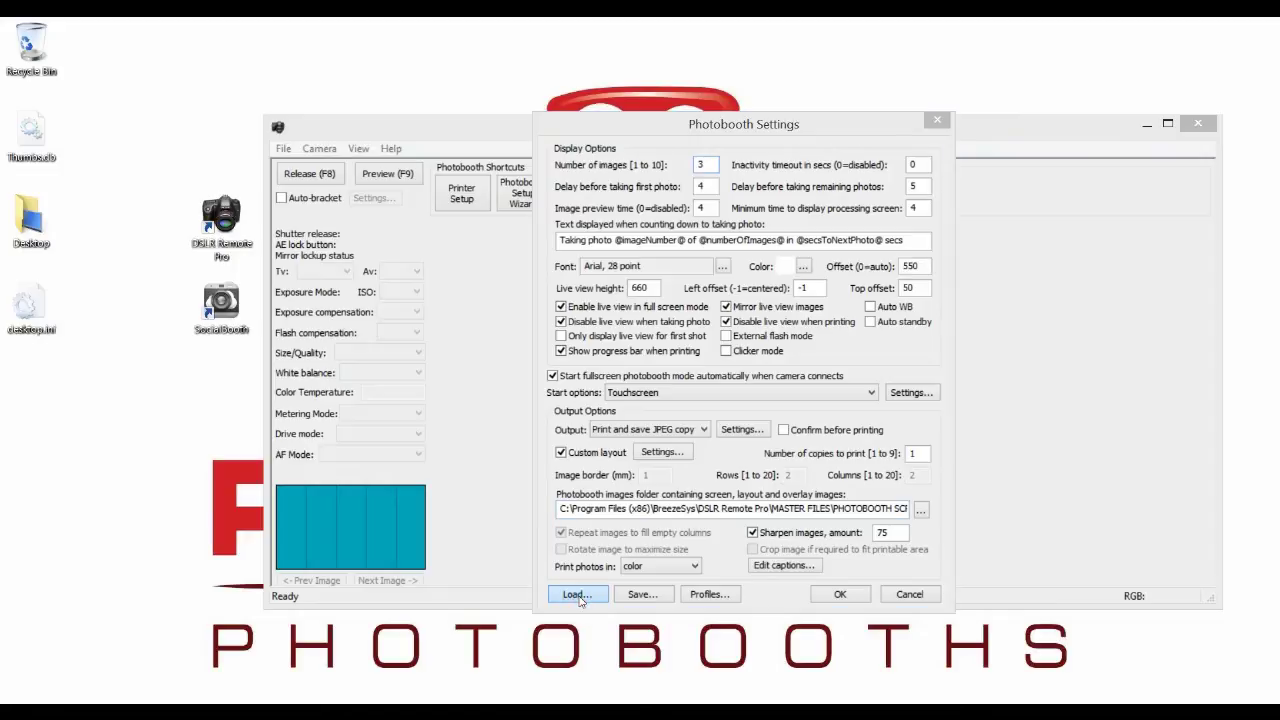
left_click(672, 317)
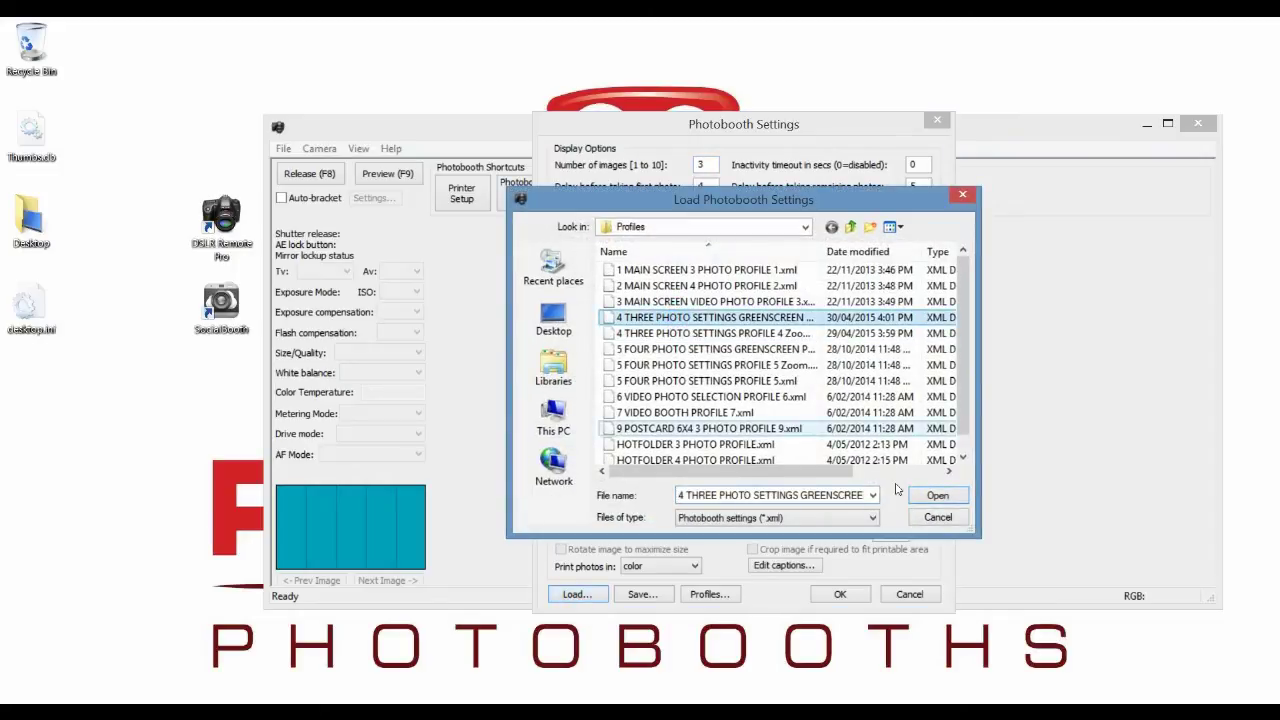
left_click(937, 495)
left_click(843, 595)
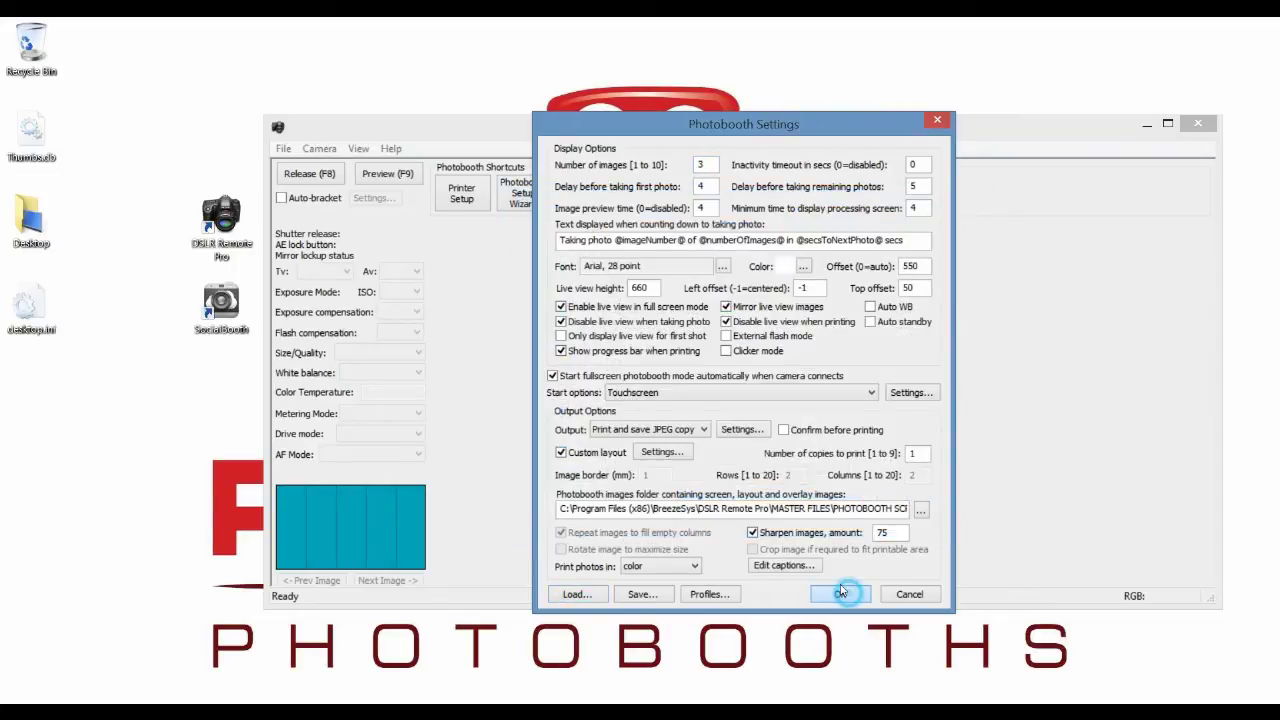
Step: Check the DS-RX1 color adjustment stored with the greenscreen profile in the printer setup, leaving its values as they are
left_click(285, 149)
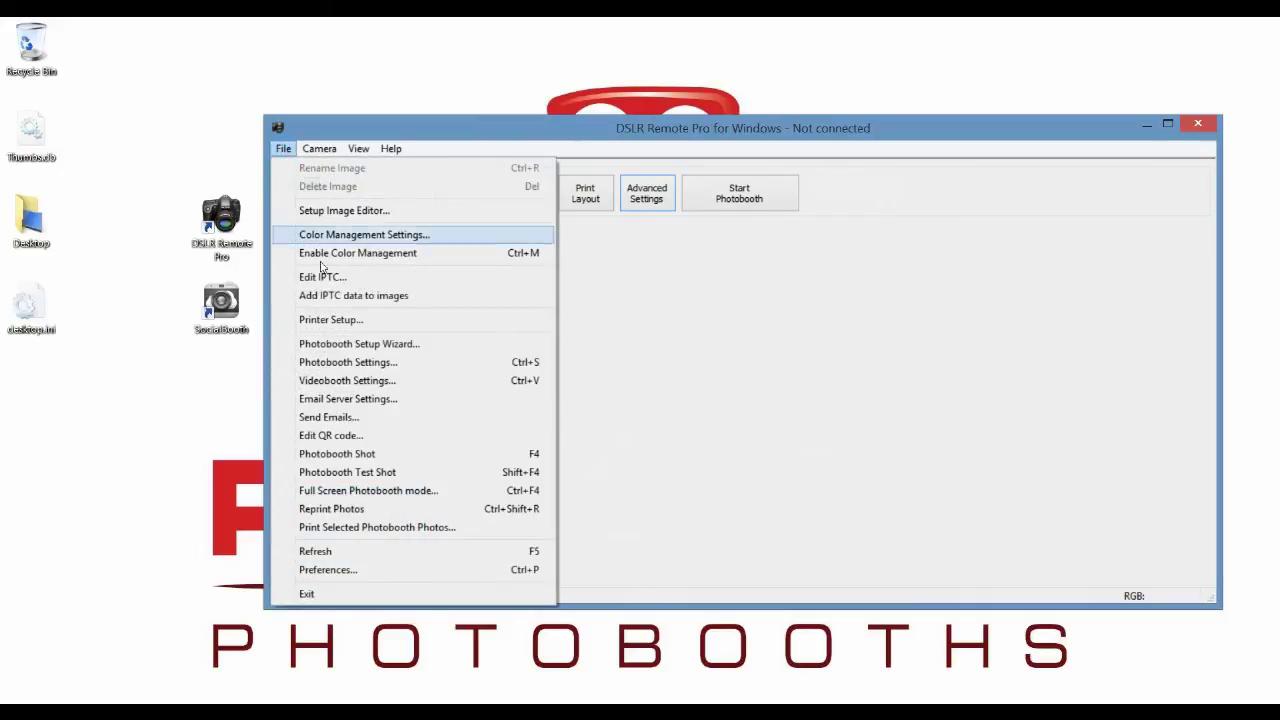
left_click(330, 319)
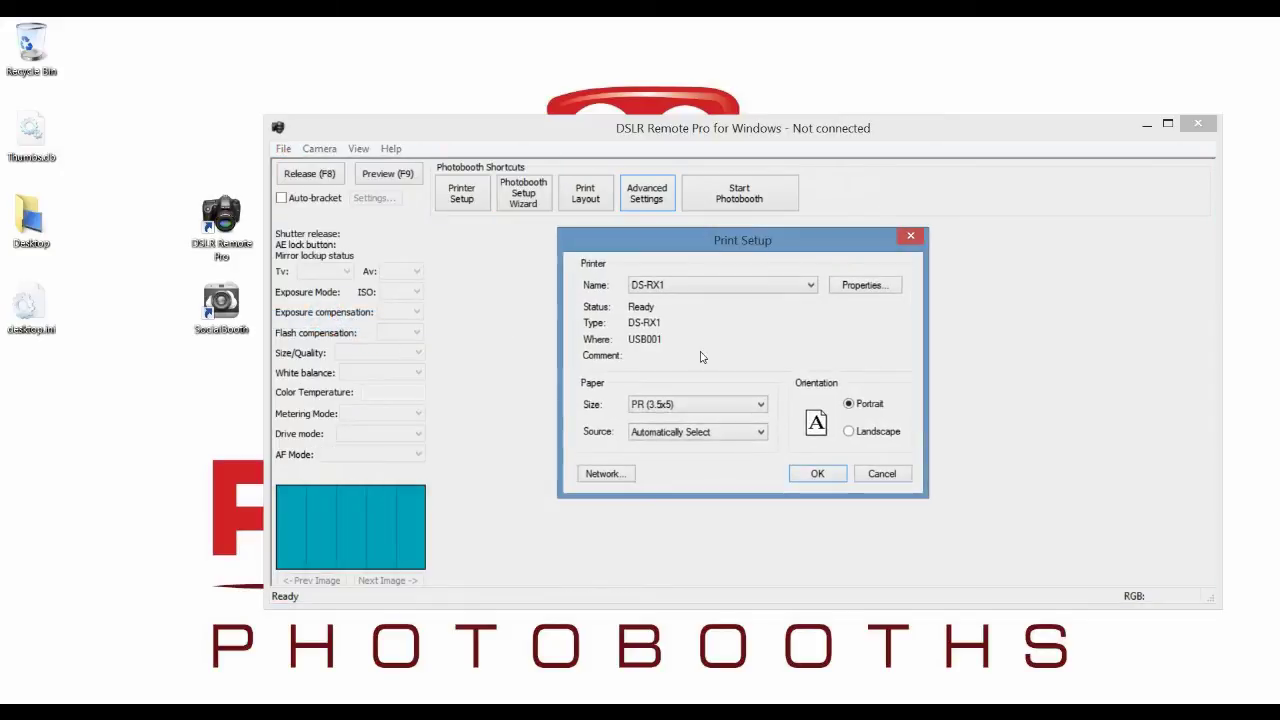
left_click(850, 287)
left_click(749, 261)
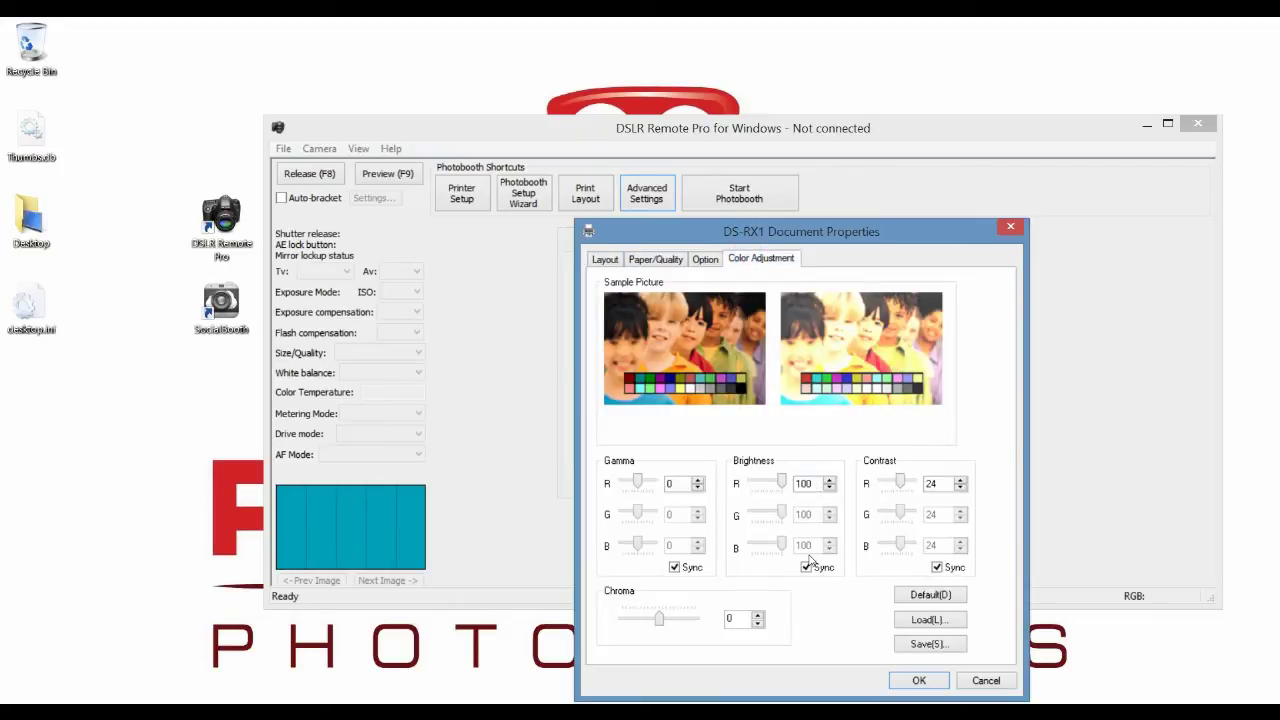
left_click(986, 681)
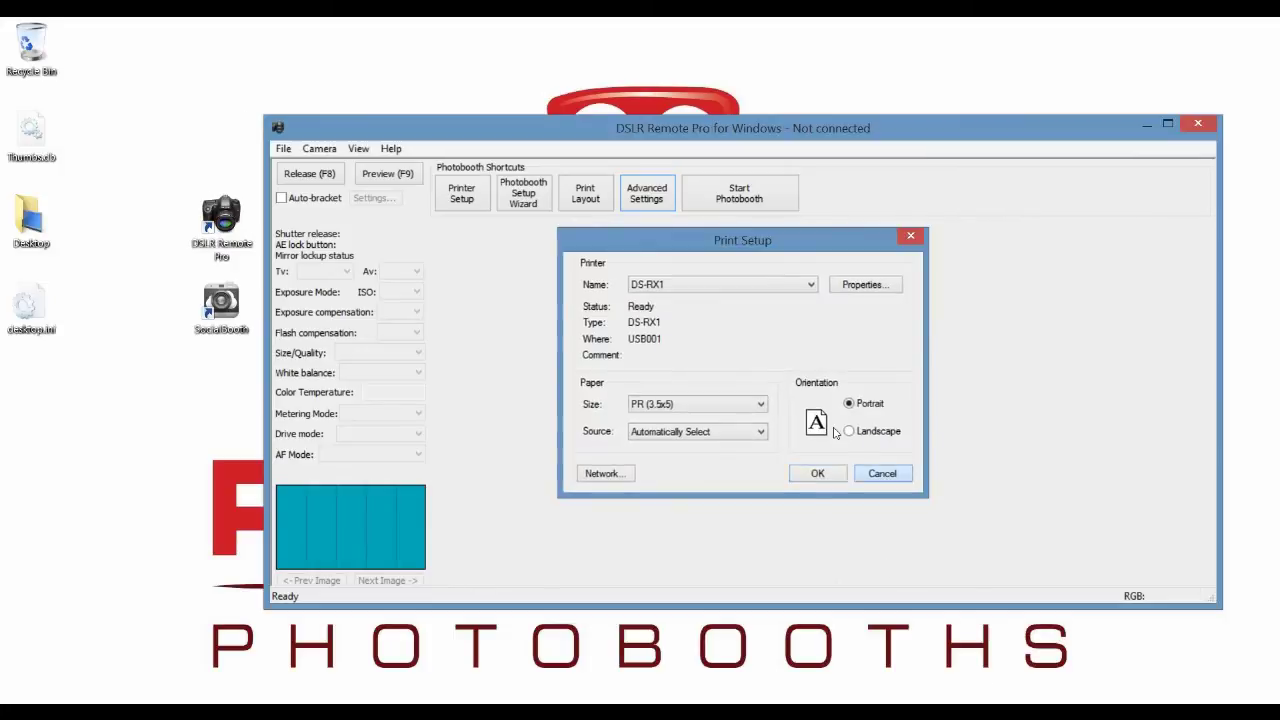
left_click(817, 473)
Step: Load the profile 4 THREE PHOTO SETTINGS PROFILE 4 Zoom.xml into the photobooth settings and accept it
left_click(283, 148)
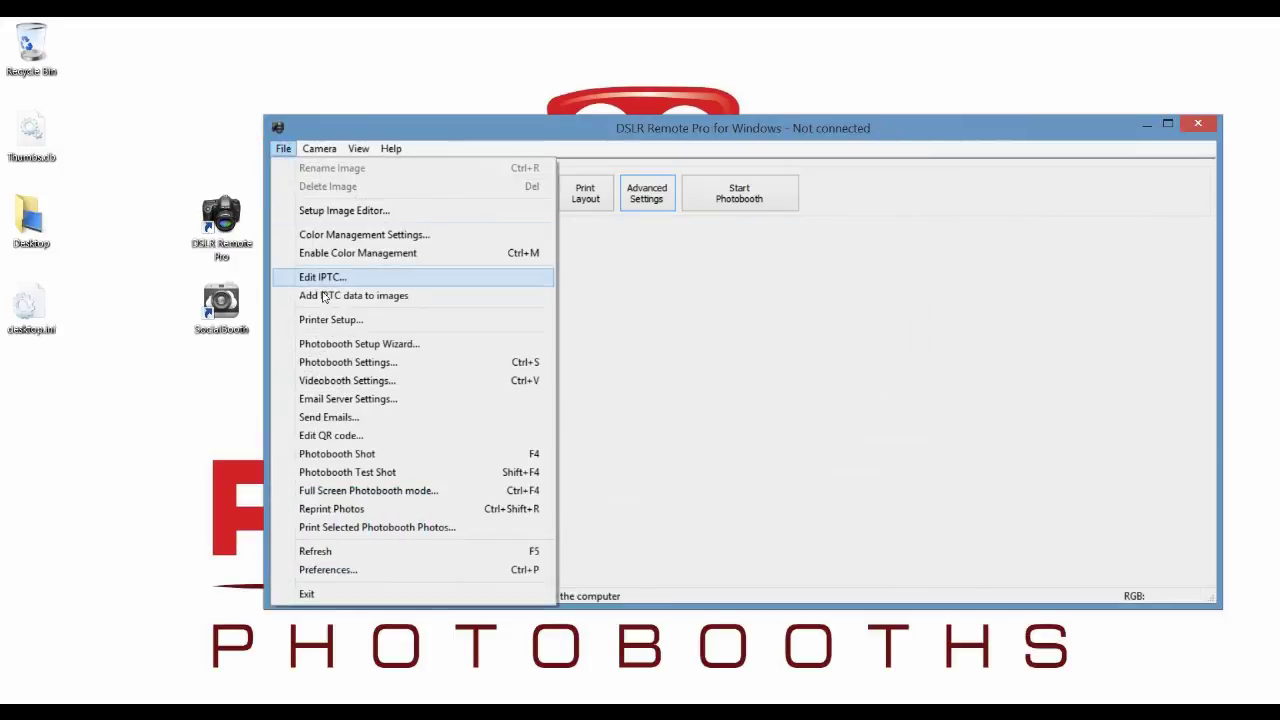
left_click(330, 362)
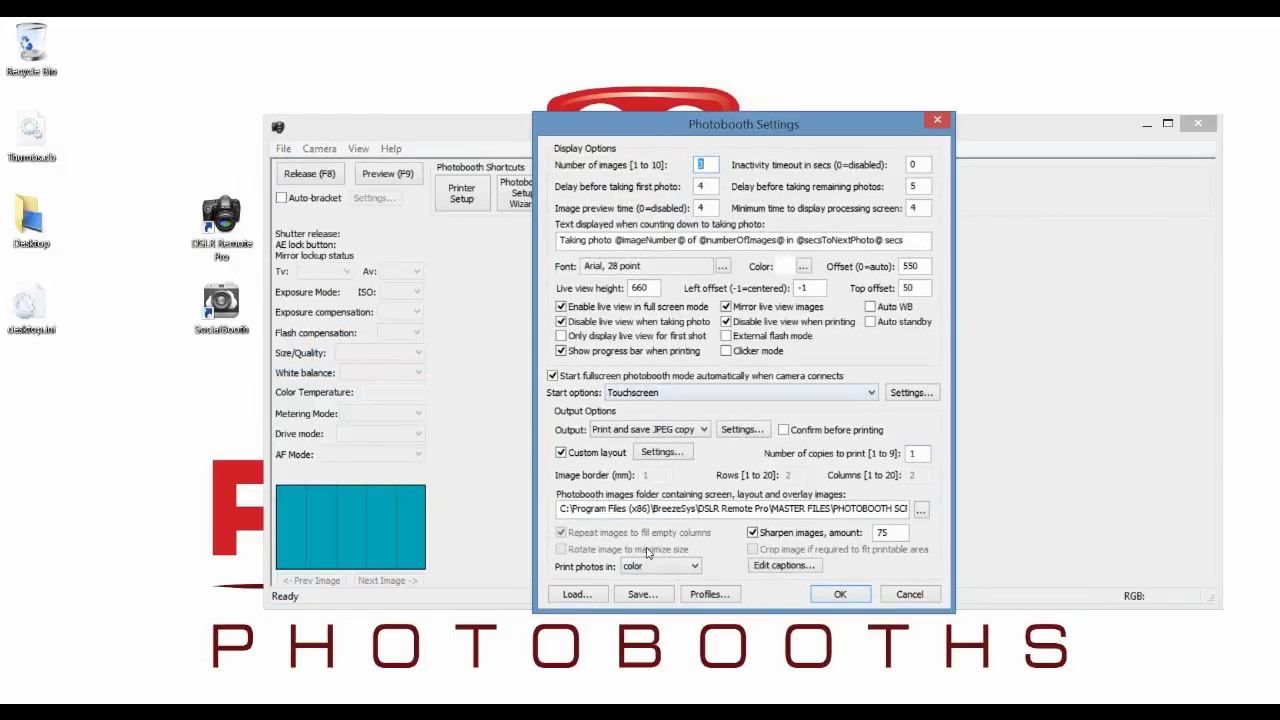
left_click(577, 594)
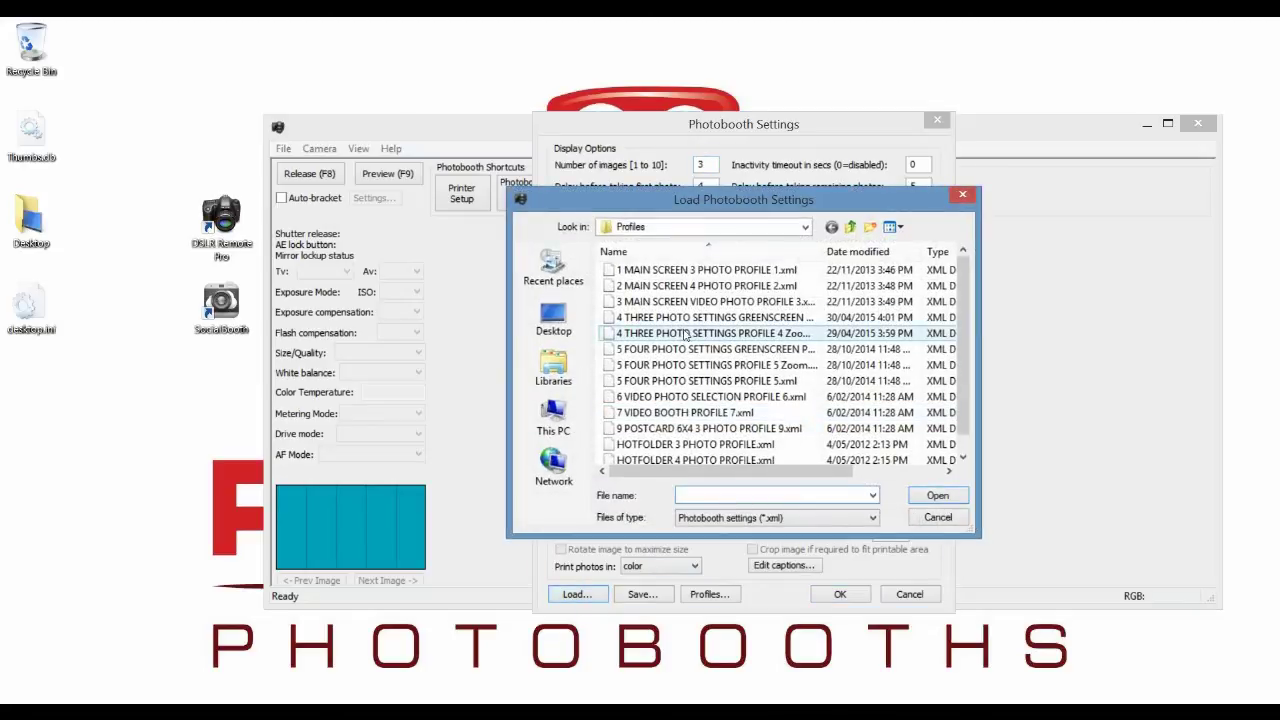
left_click(742, 337)
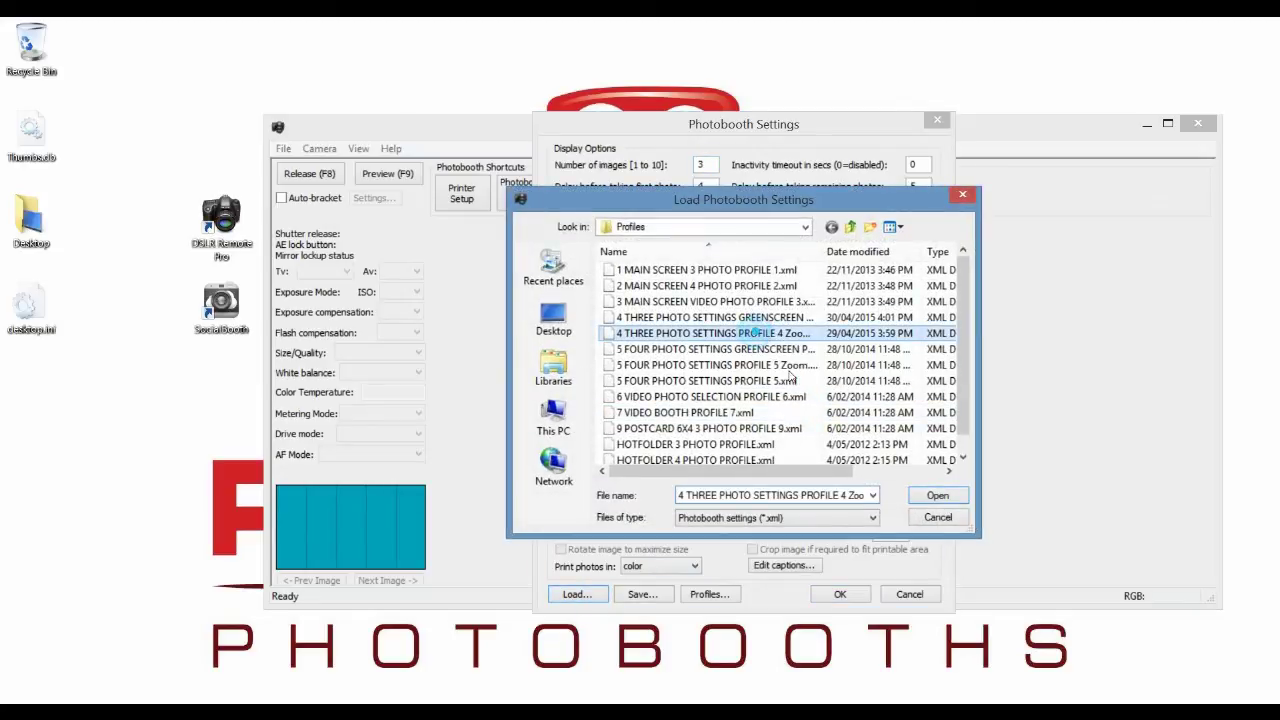
left_click(929, 498)
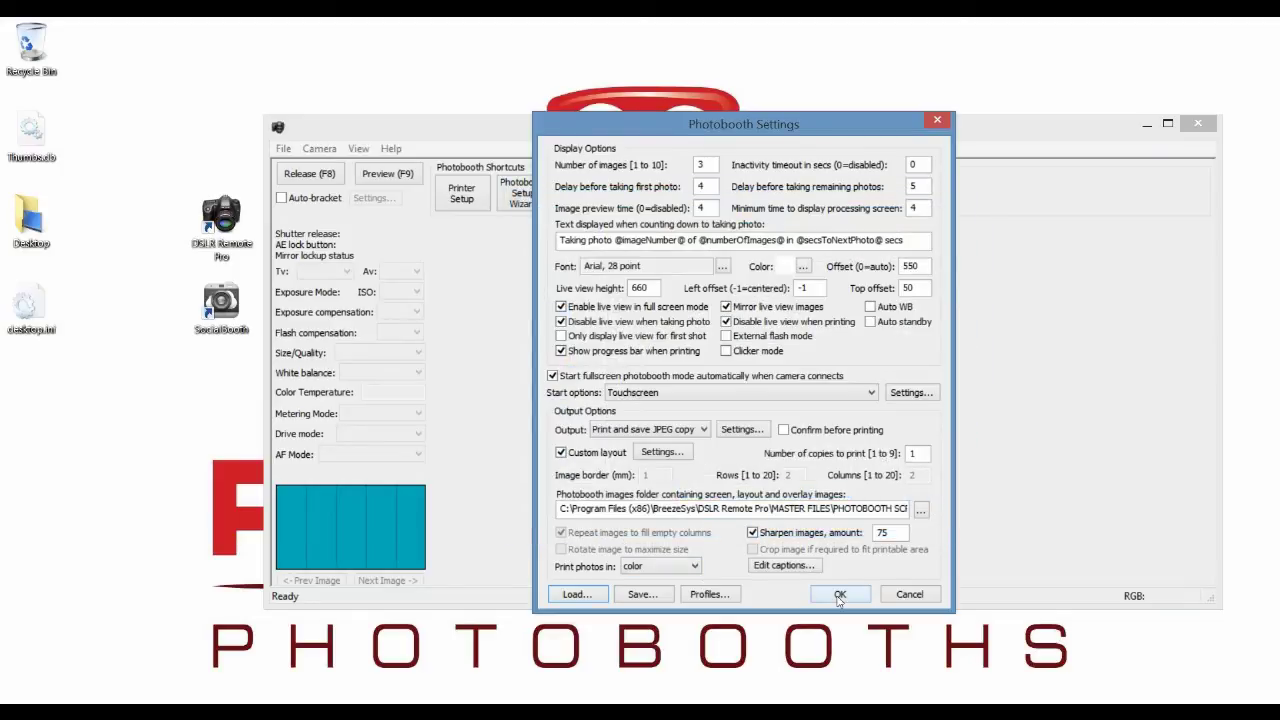
left_click(840, 594)
Step: Check the DS-RX1 color adjustment that comes with the non-greenscreen three-photo profile, closing the printer setup when done
left_click(284, 148)
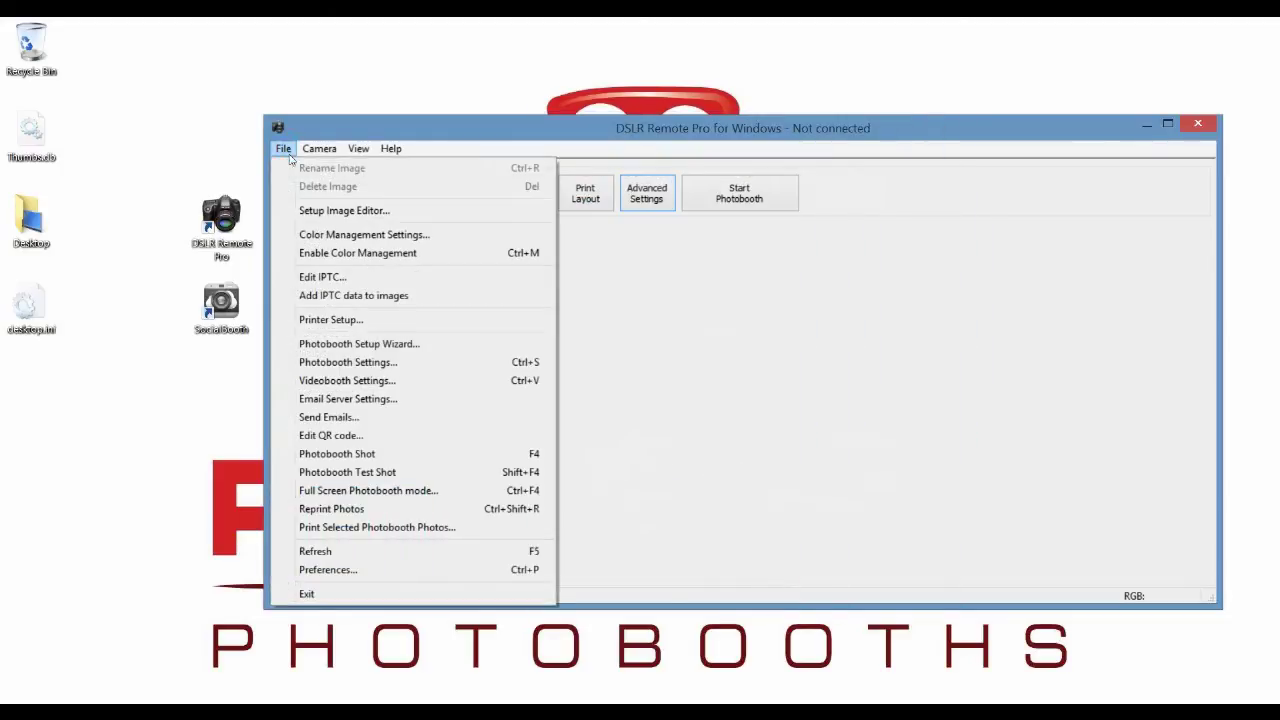
left_click(335, 319)
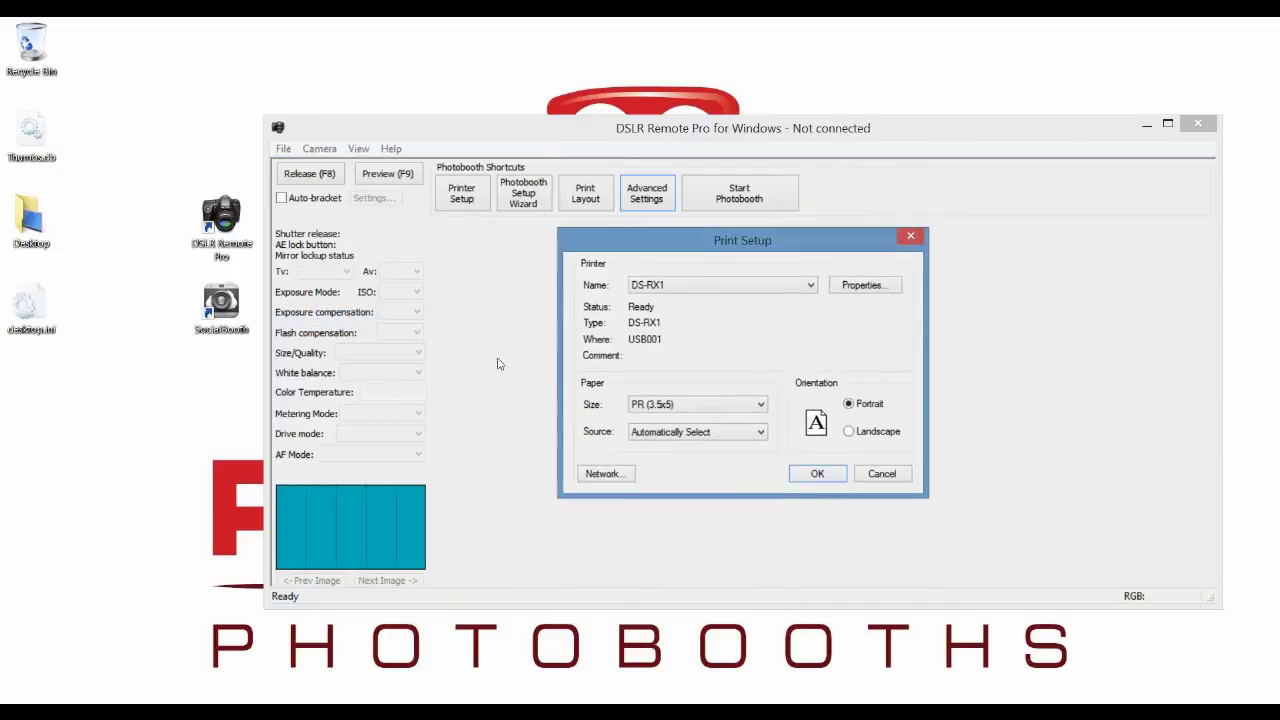
left_click(876, 286)
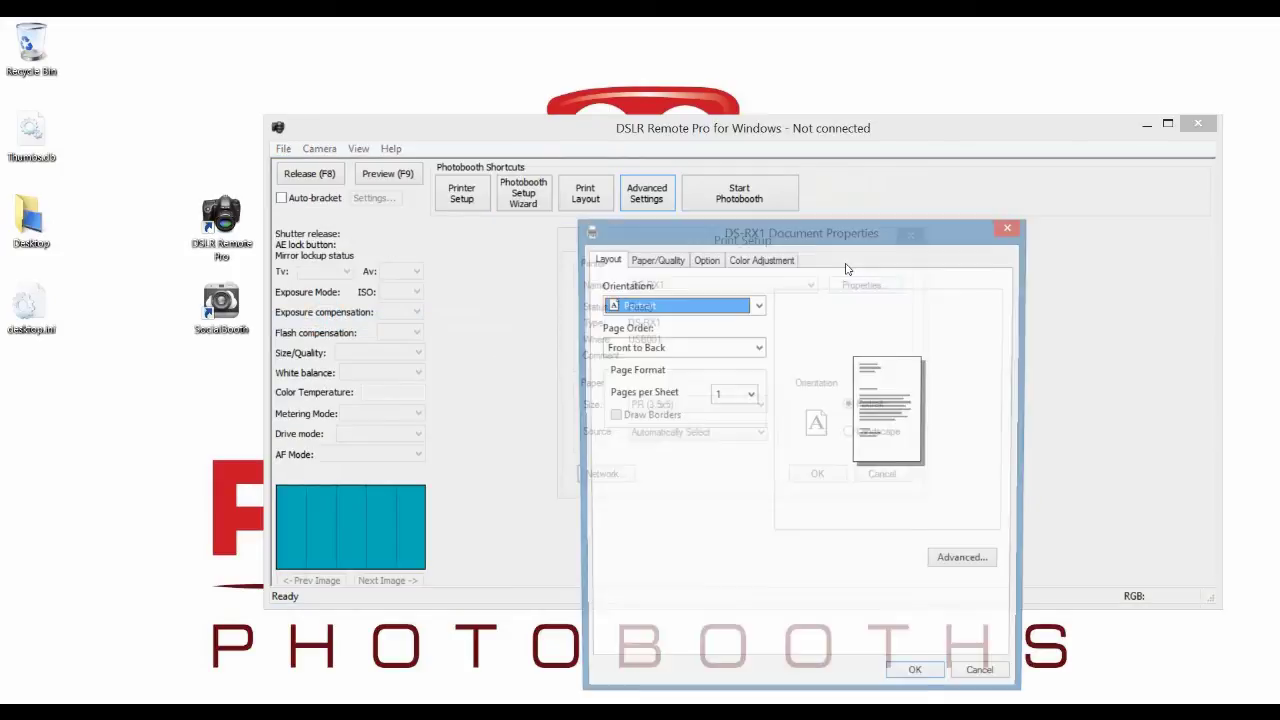
left_click(772, 259)
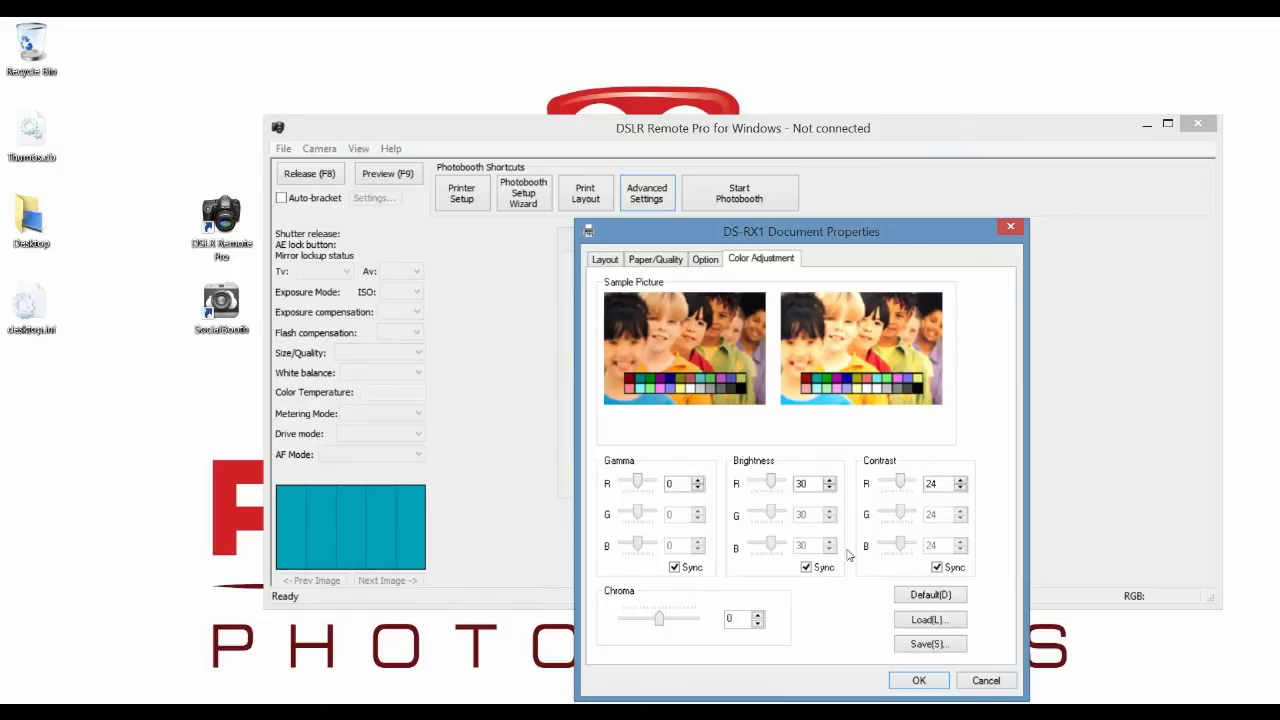
left_click(919, 680)
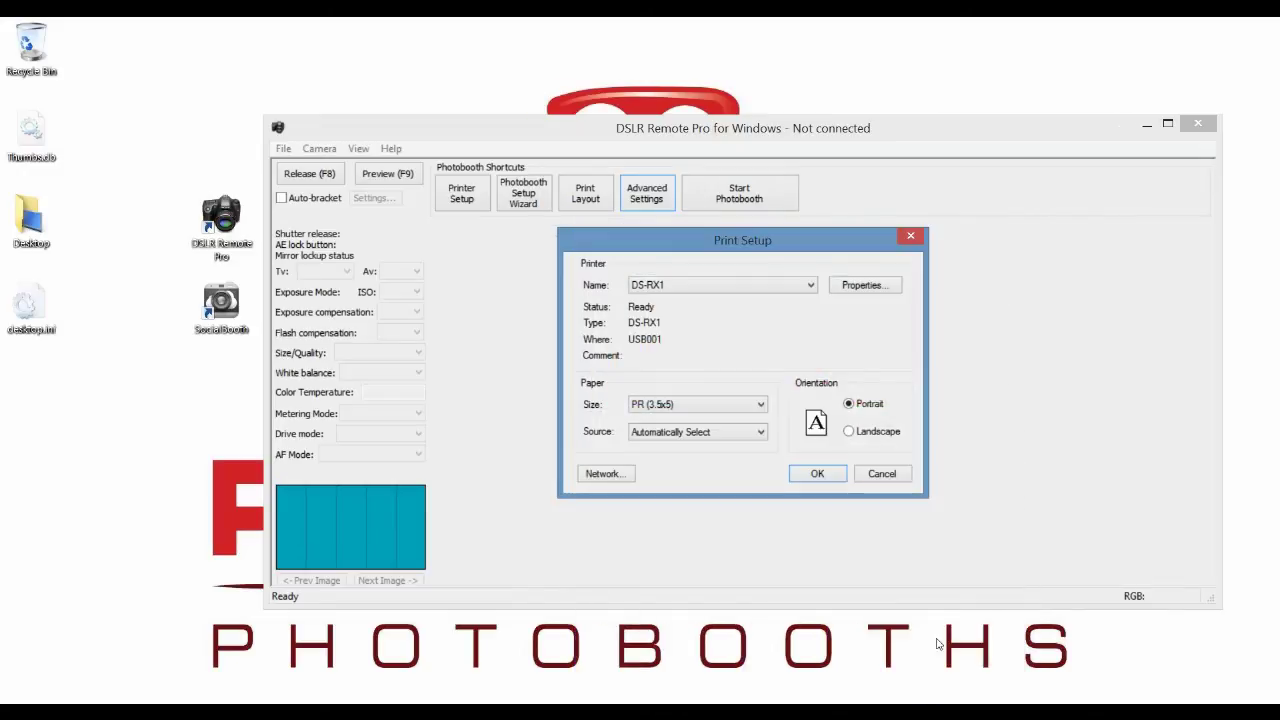
left_click(816, 474)
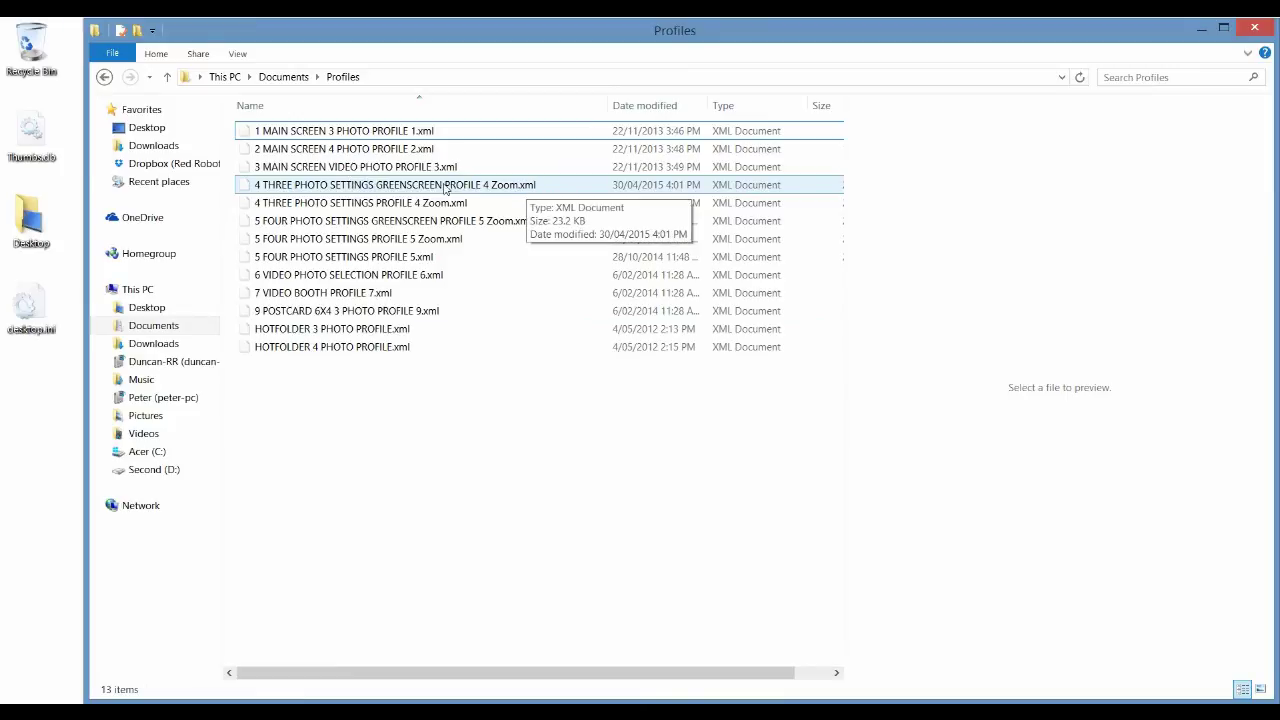
Step: Open 4 THREE PHOTO SETTINGS GREENSCREEN PROFILE 4 Zoom.xml for editing in WordPad and go to the printer entries at its end
left_click(403, 190)
right_click(398, 184)
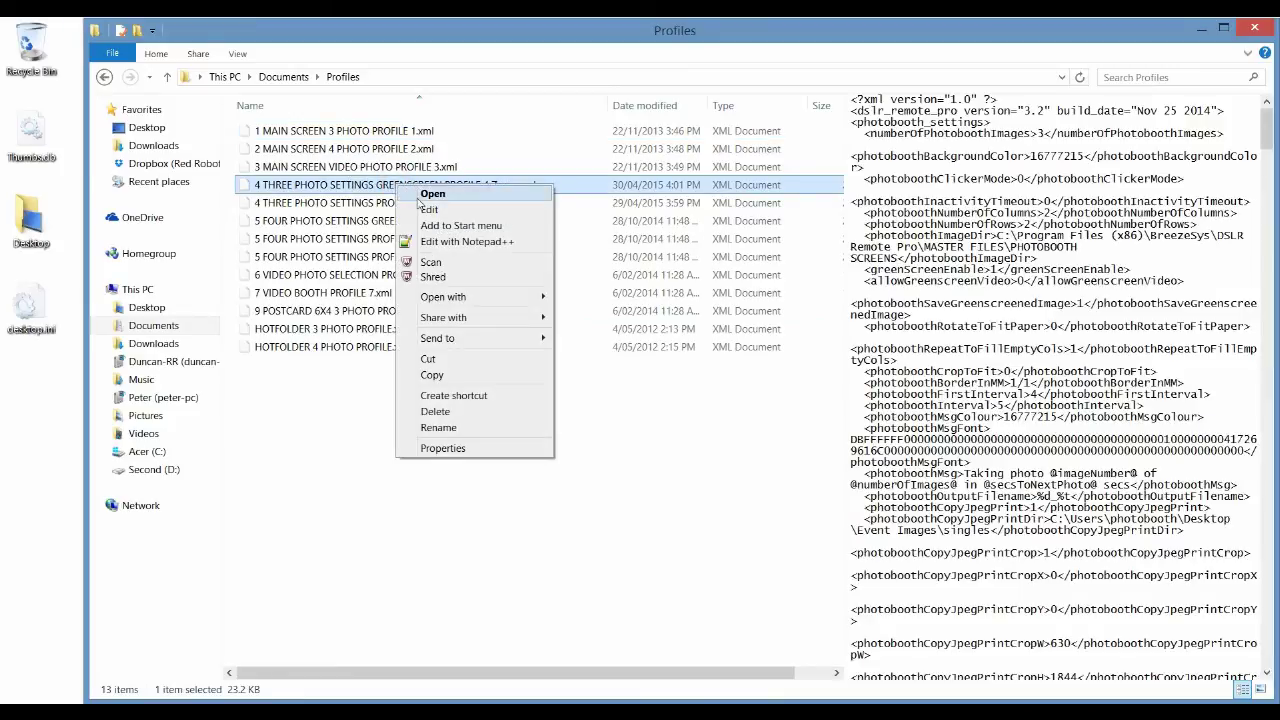
left_click(428, 209)
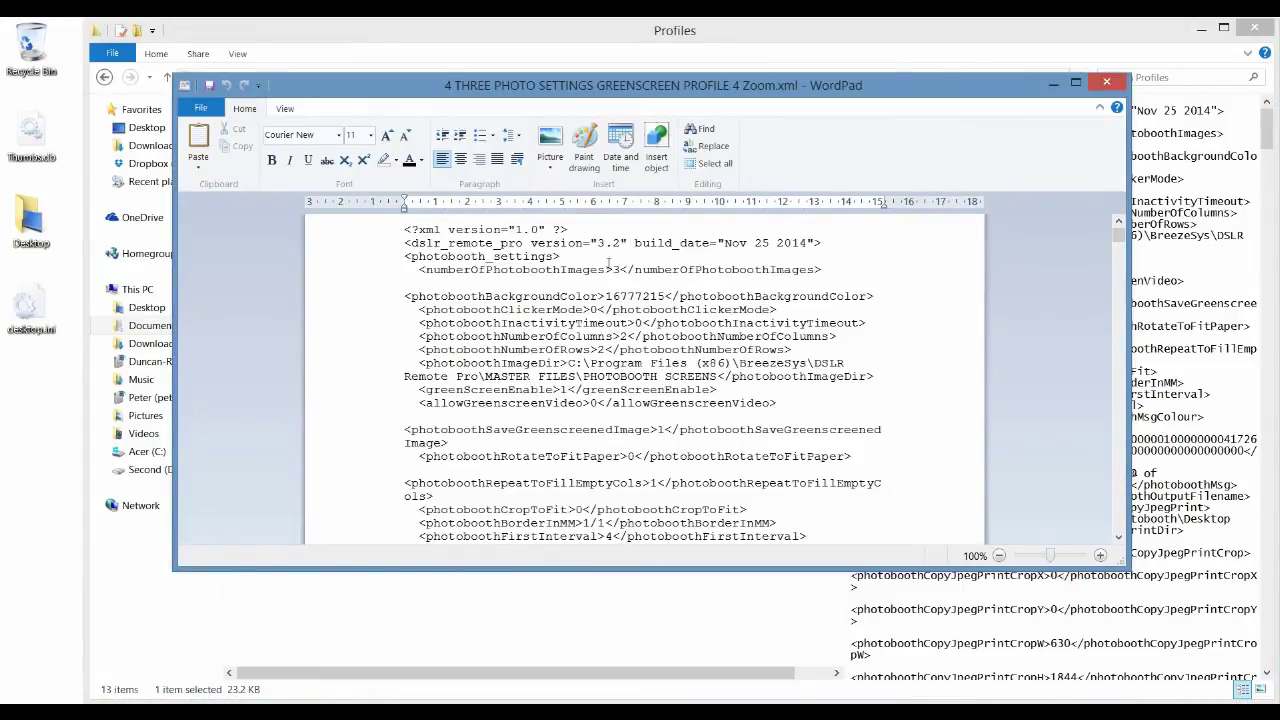
scroll(617, 280, "down", 3)
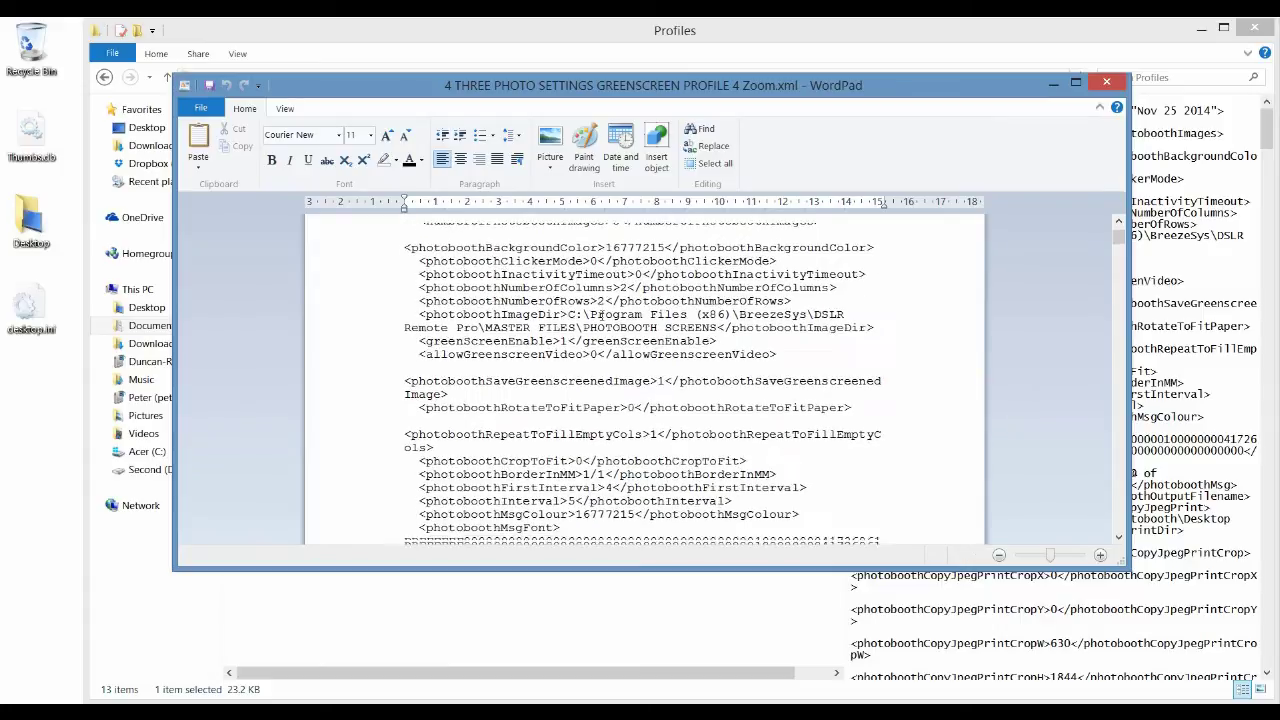
scroll(602, 321, "down", 8)
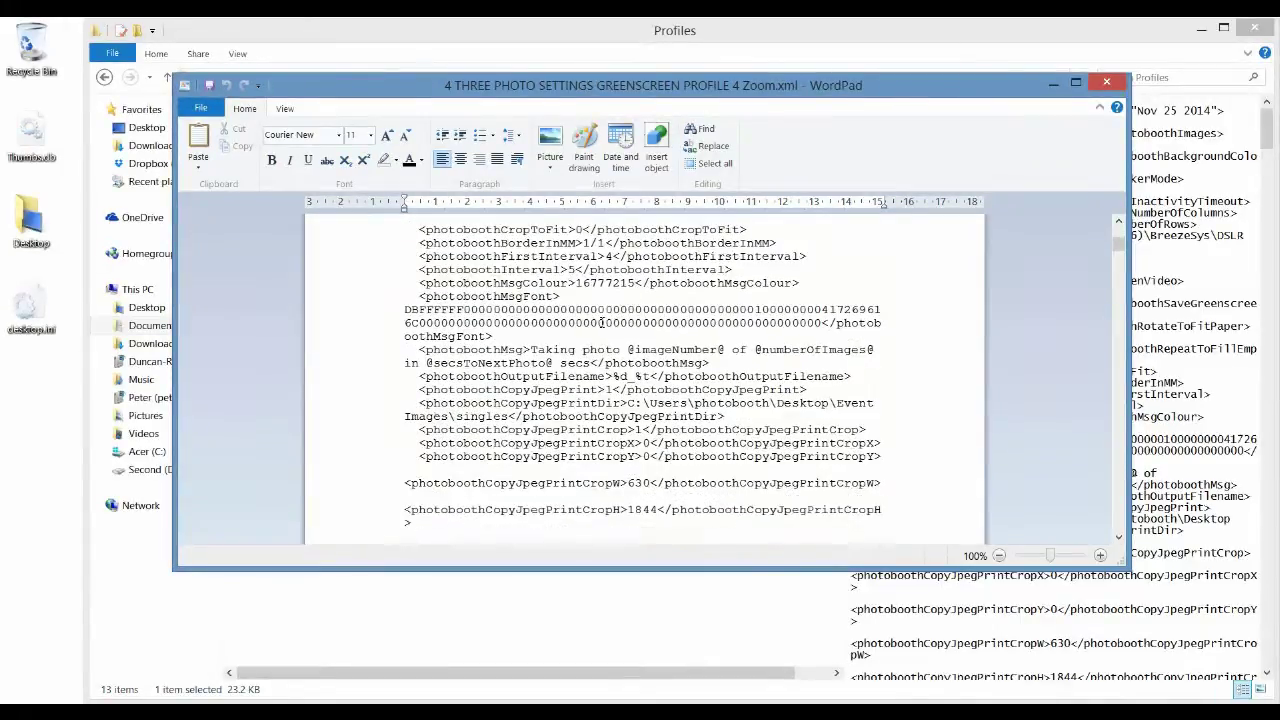
scroll(602, 321, "down", 3)
left_click_drag(1119, 258, 1119, 535)
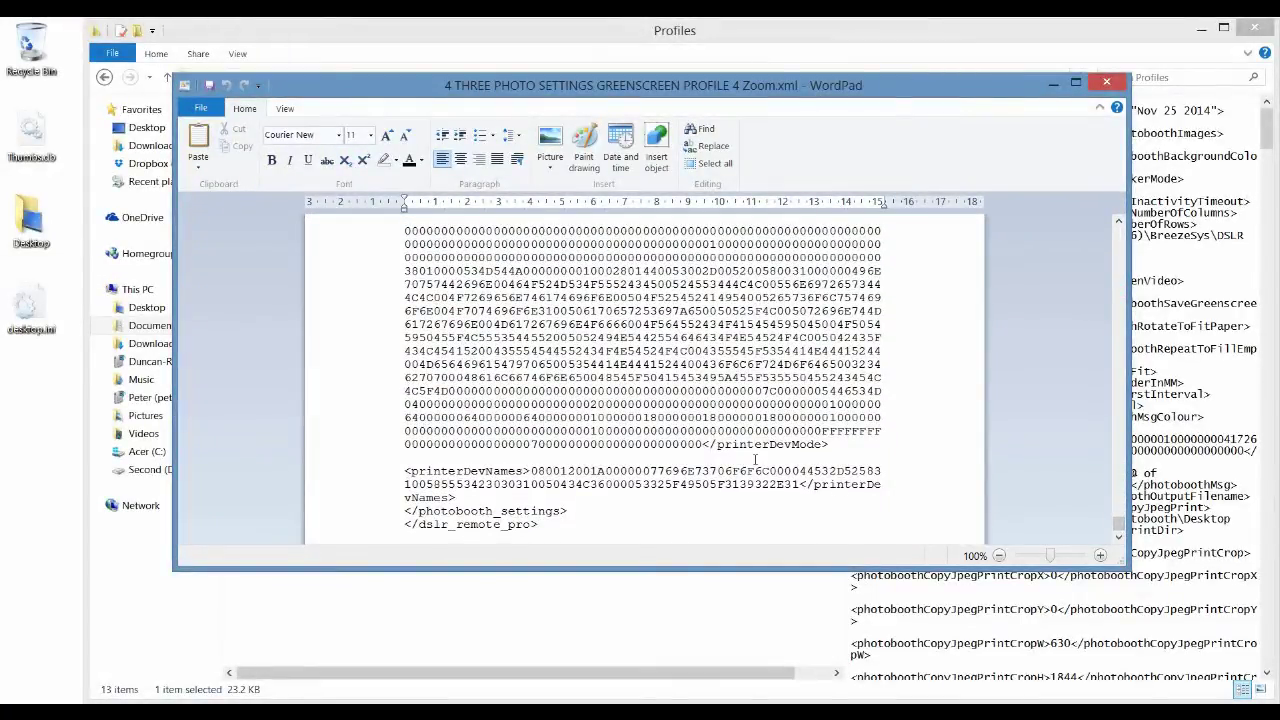
Step: Examine the printerDevMode and printerDevNames entries at the end of the greenscreen profile
double_click(786, 446)
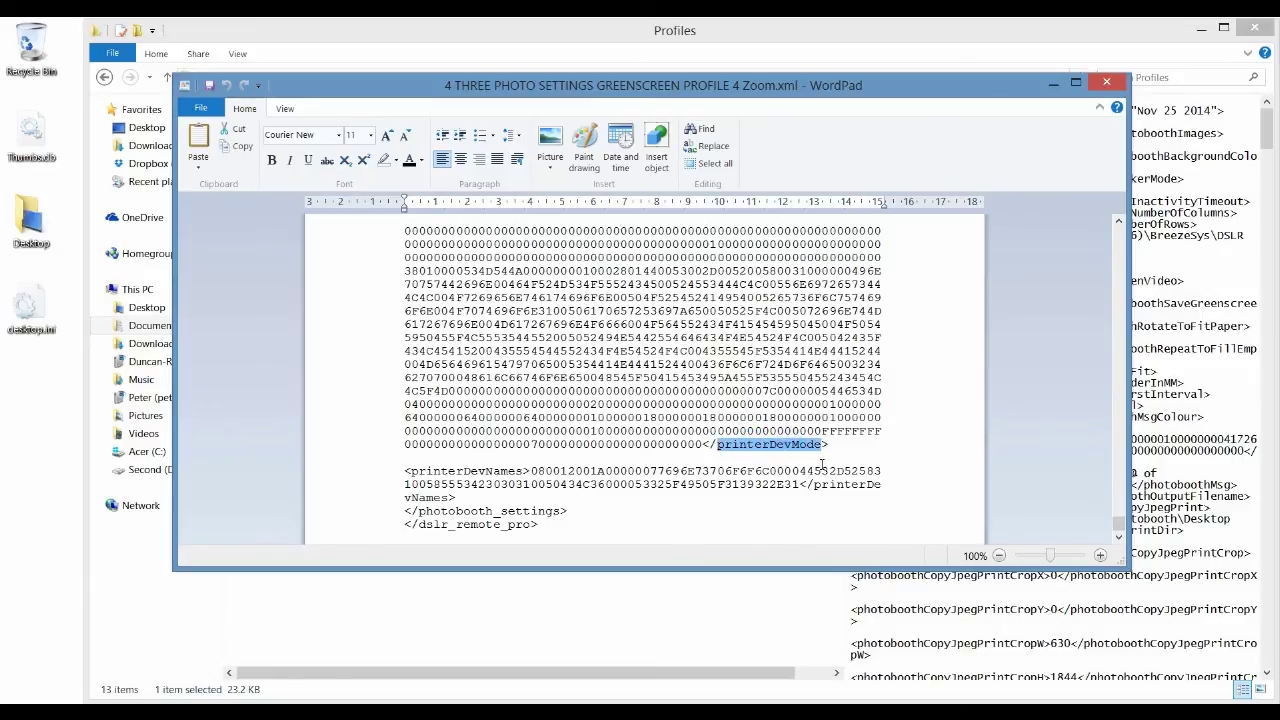
double_click(466, 471)
left_click_drag(531, 471, 803, 488)
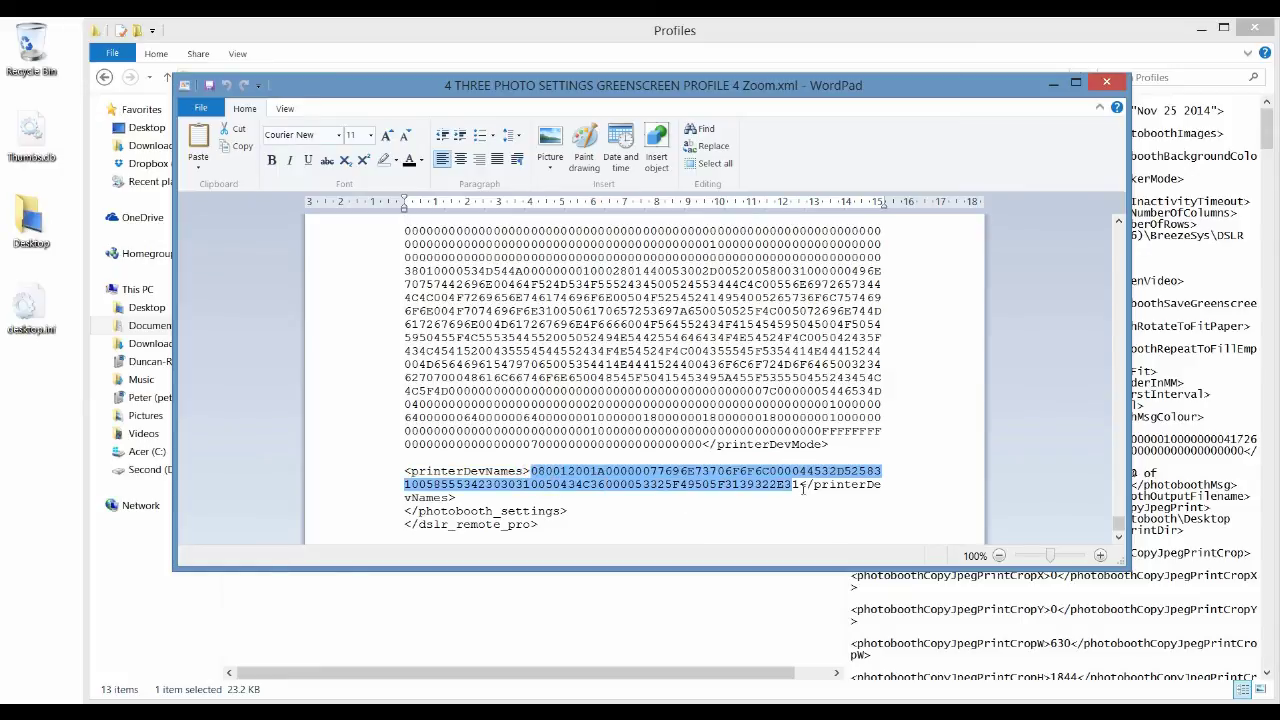
left_click(756, 517)
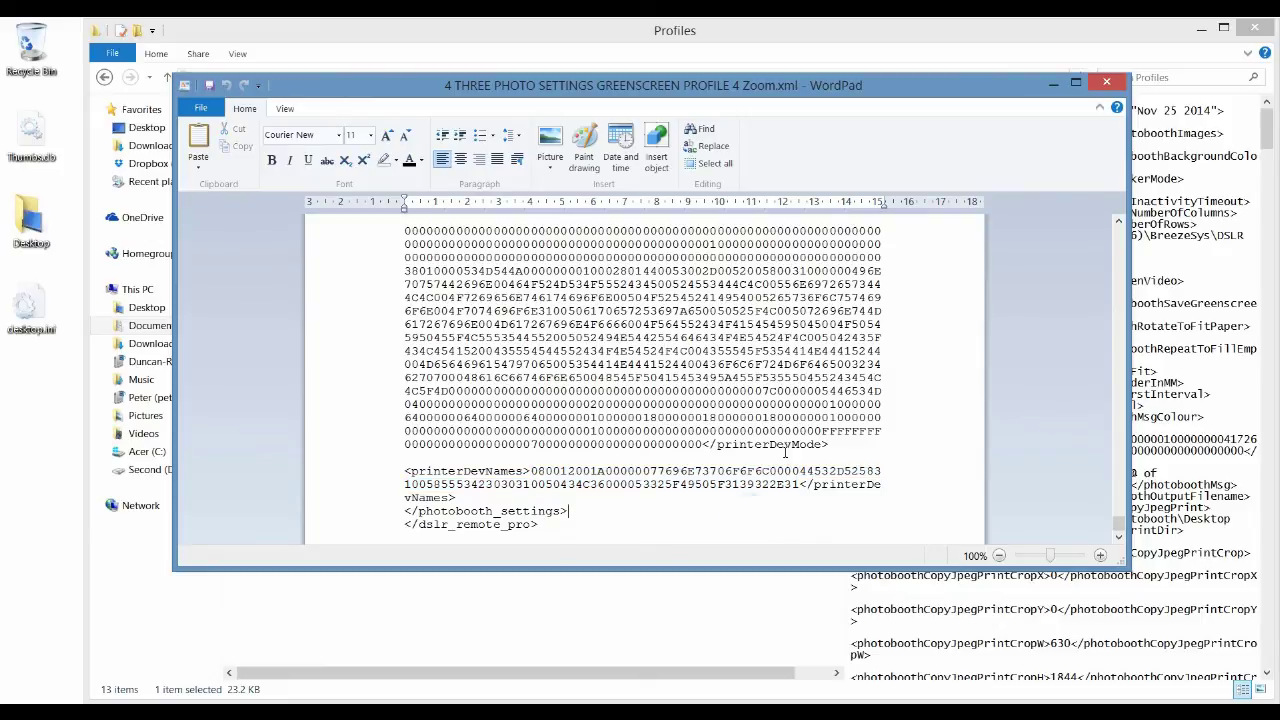
Step: Copy the entire printerDevMode value from the greenscreen profile and close the file without changing it
double_click(700, 442)
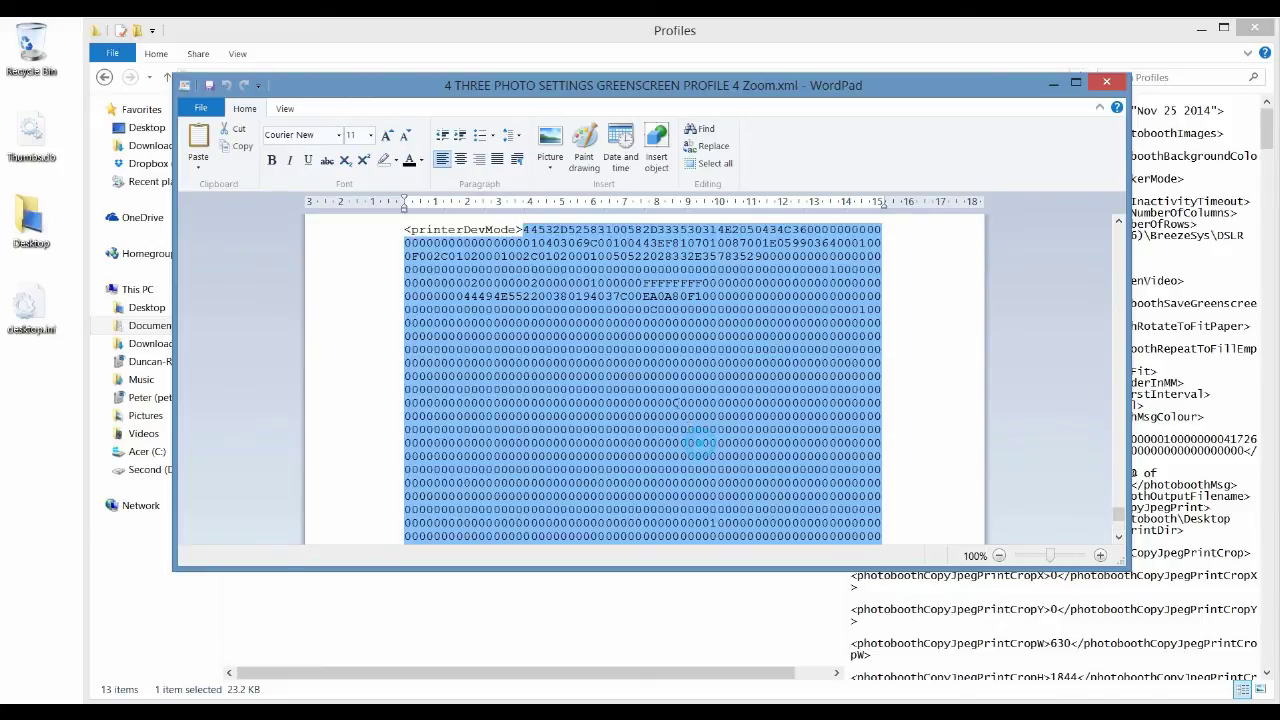
scroll(660, 358, "down", 5)
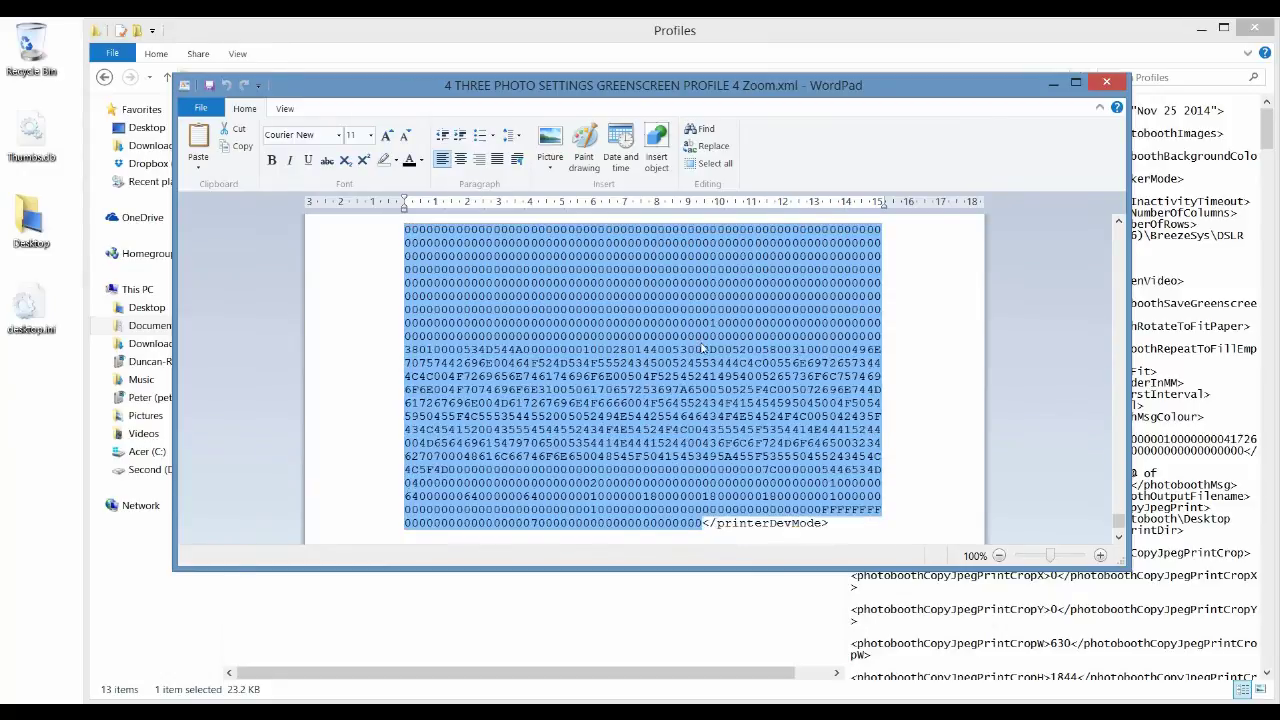
scroll(704, 362, "up", 2)
scroll(704, 362, "up", 5)
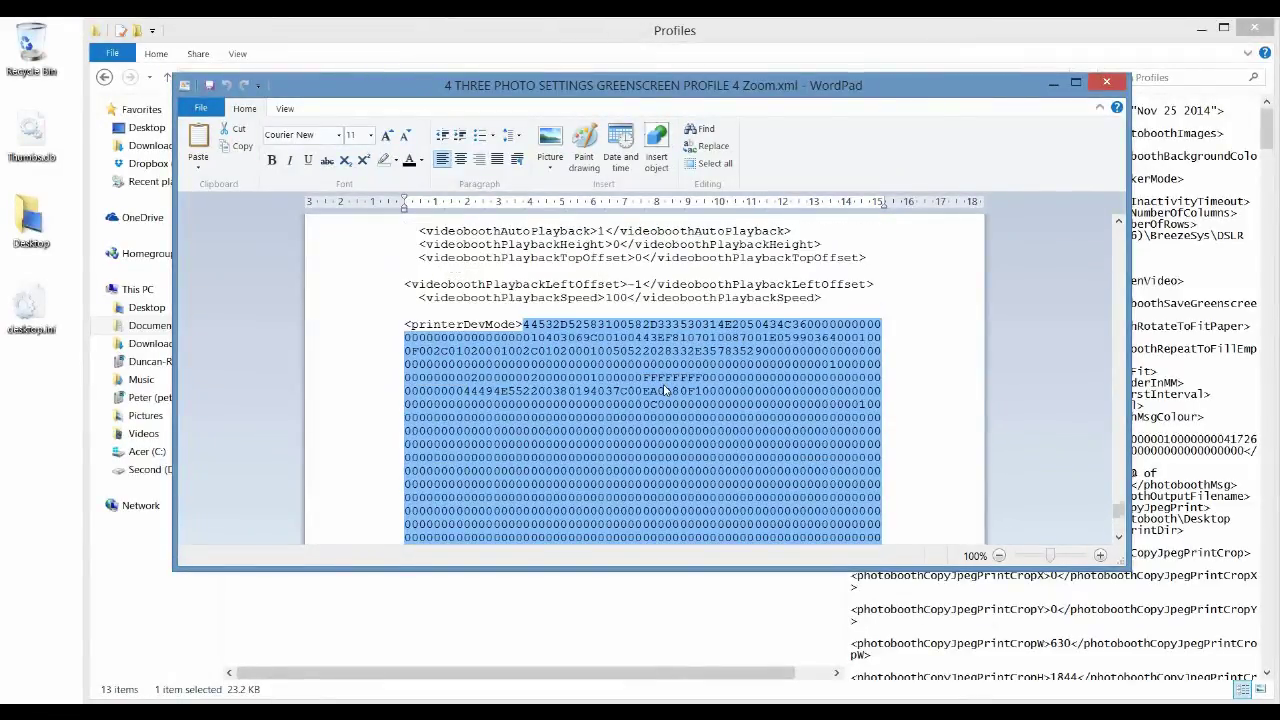
scroll(663, 390, "down", 3)
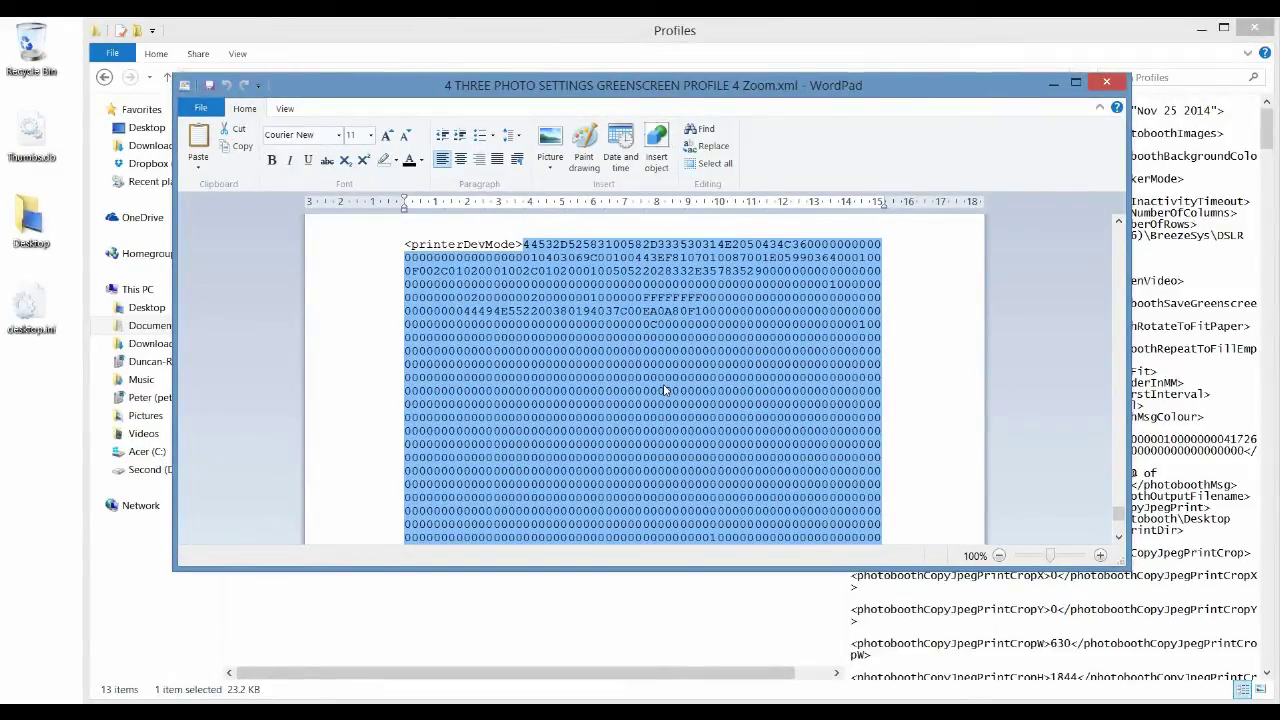
right_click(580, 386)
left_click(605, 417)
left_click(1106, 85)
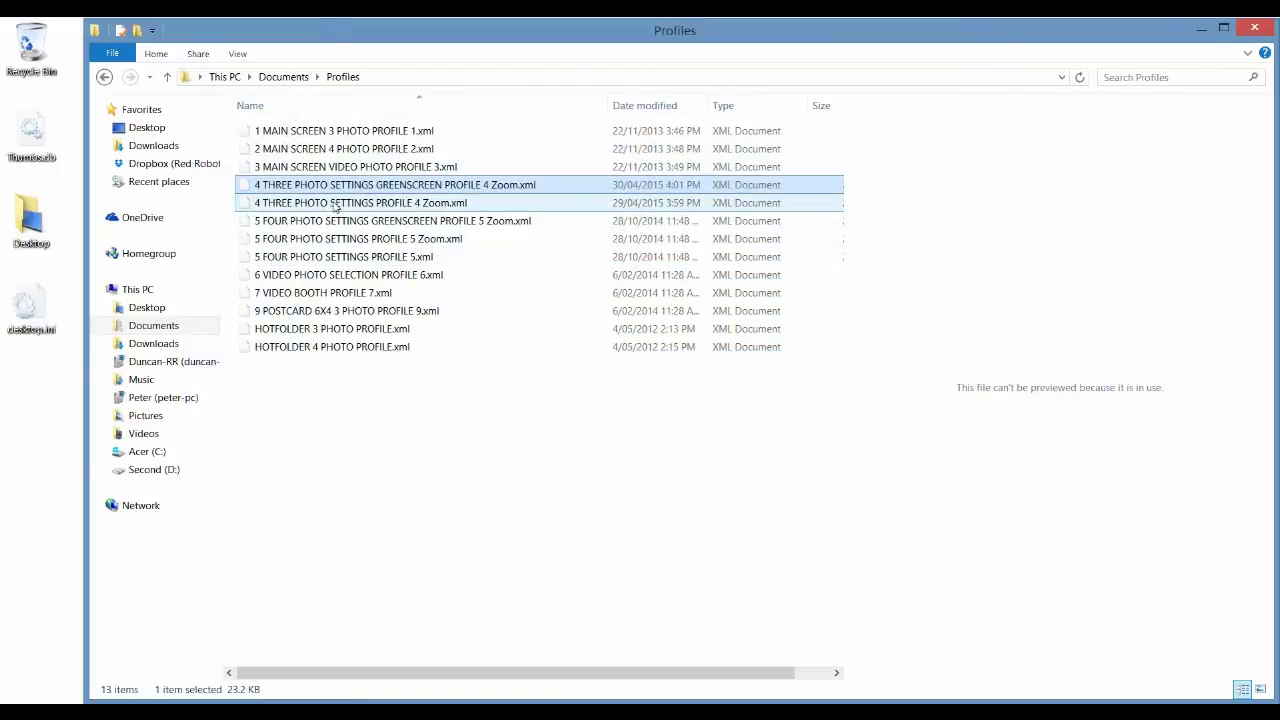
Step: Open 4 THREE PHOTO SETTINGS PROFILE 4 Zoom.xml for editing in WordPad and go to the printer entries at its end
left_click(336, 205)
right_click(336, 207)
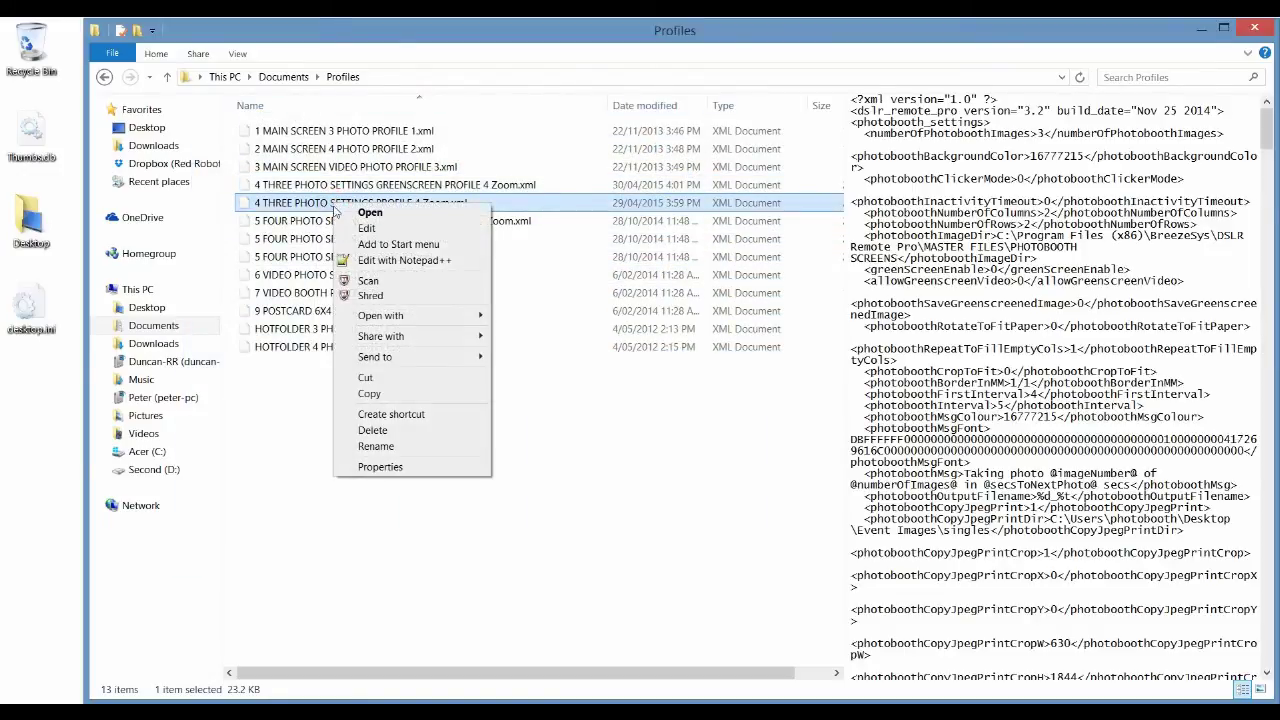
left_click(362, 228)
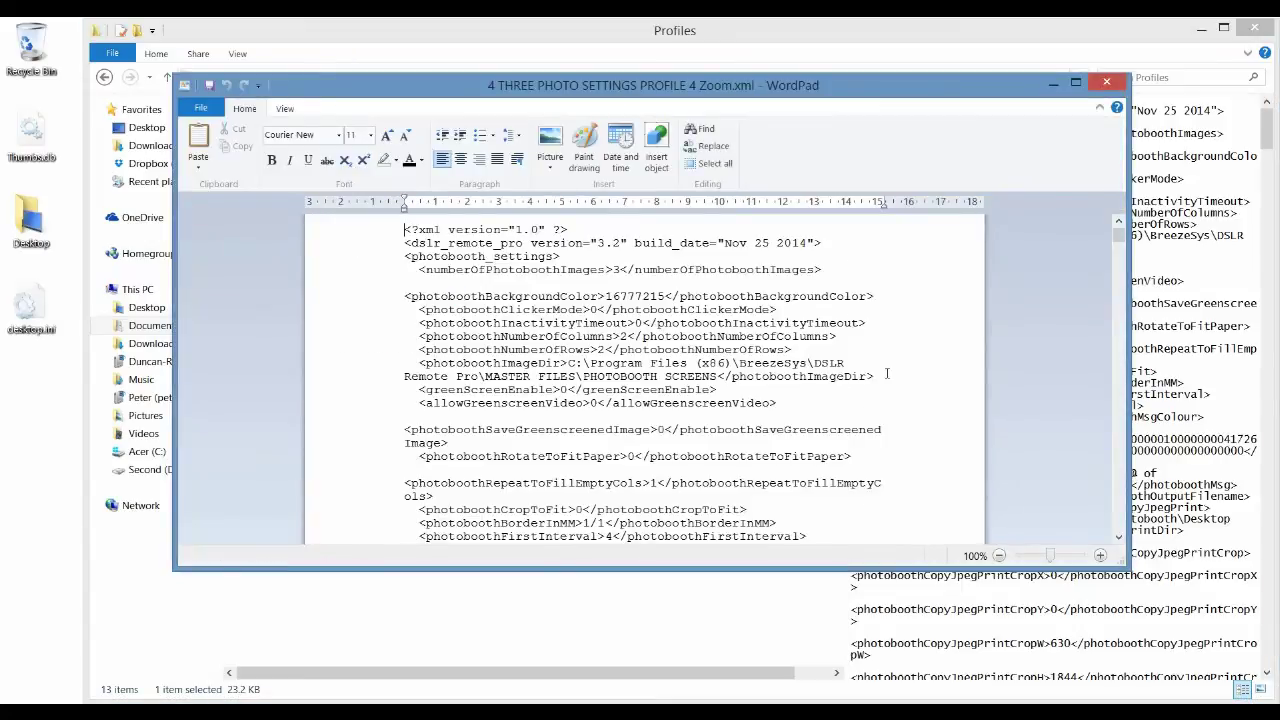
scroll(888, 375, "down", 3)
scroll(888, 375, "down", 3)
left_click_drag(1119, 245, 1120, 523)
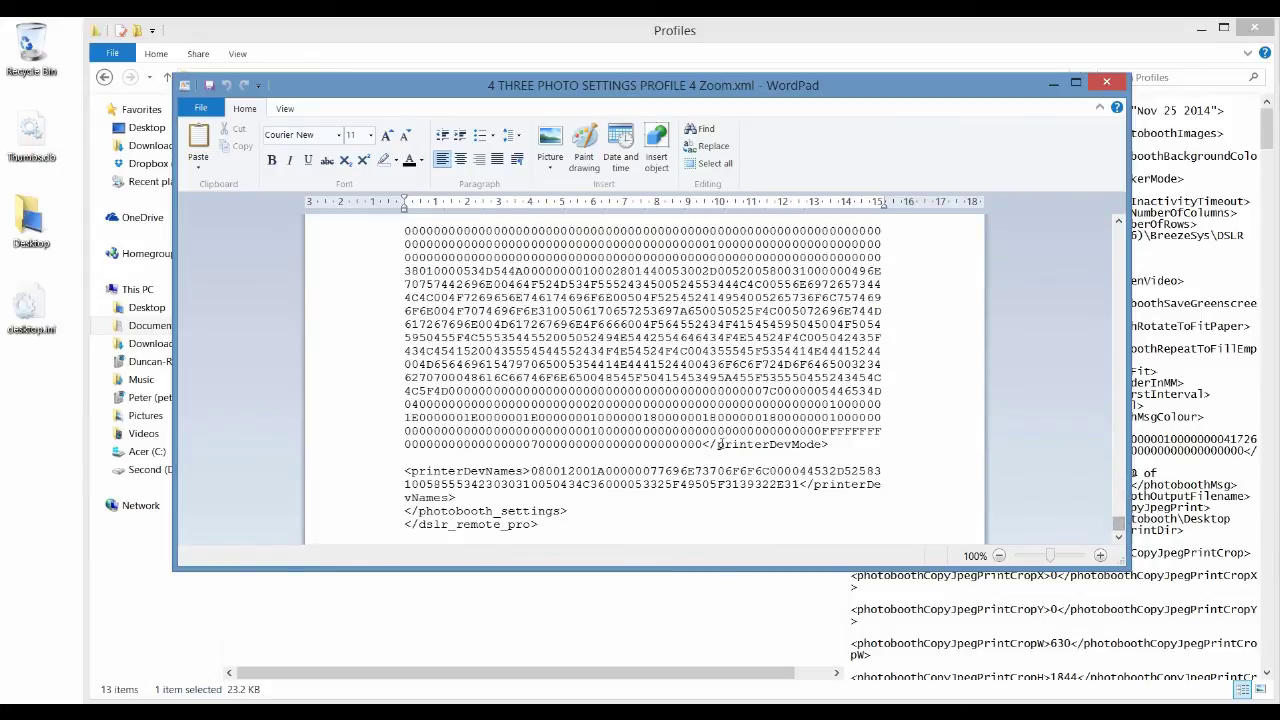
Step: Replace the whole printerDevMode value in the non-greenscreen profile with the one copied from the greenscreen profile
left_click_drag(663, 410, 765, 405)
scroll(765, 405, "up", 3)
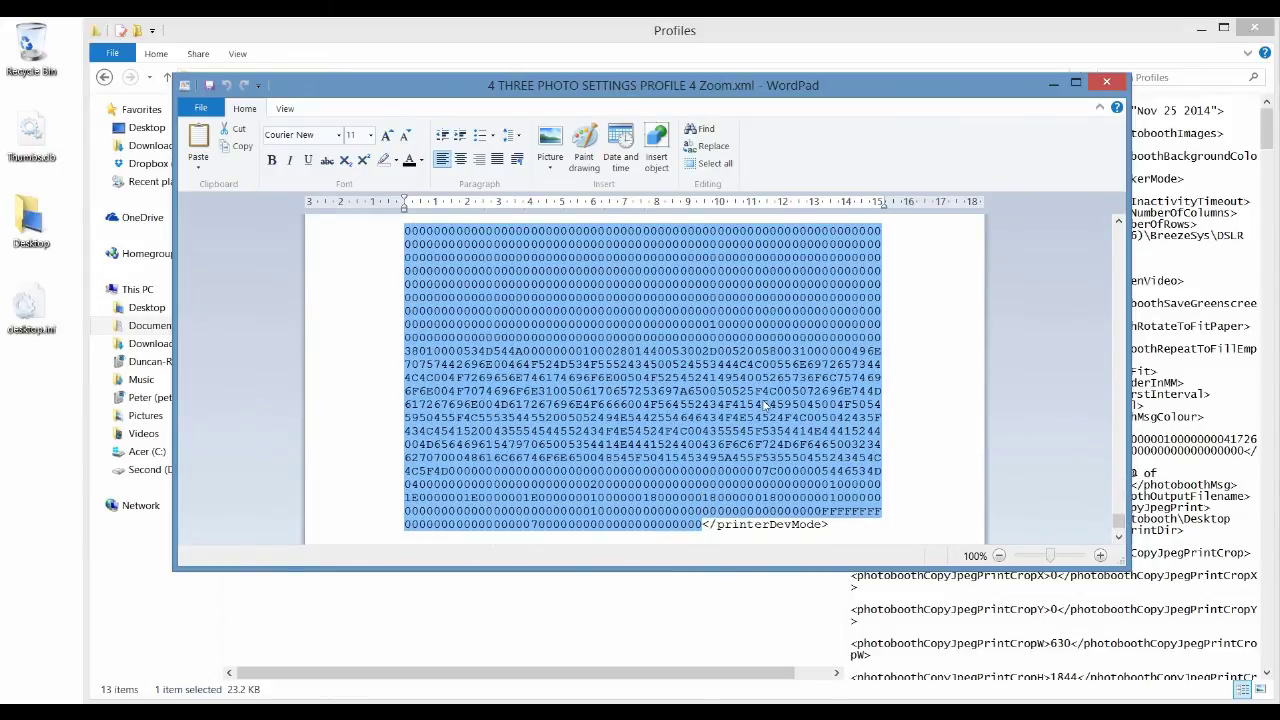
scroll(765, 405, "up", 10)
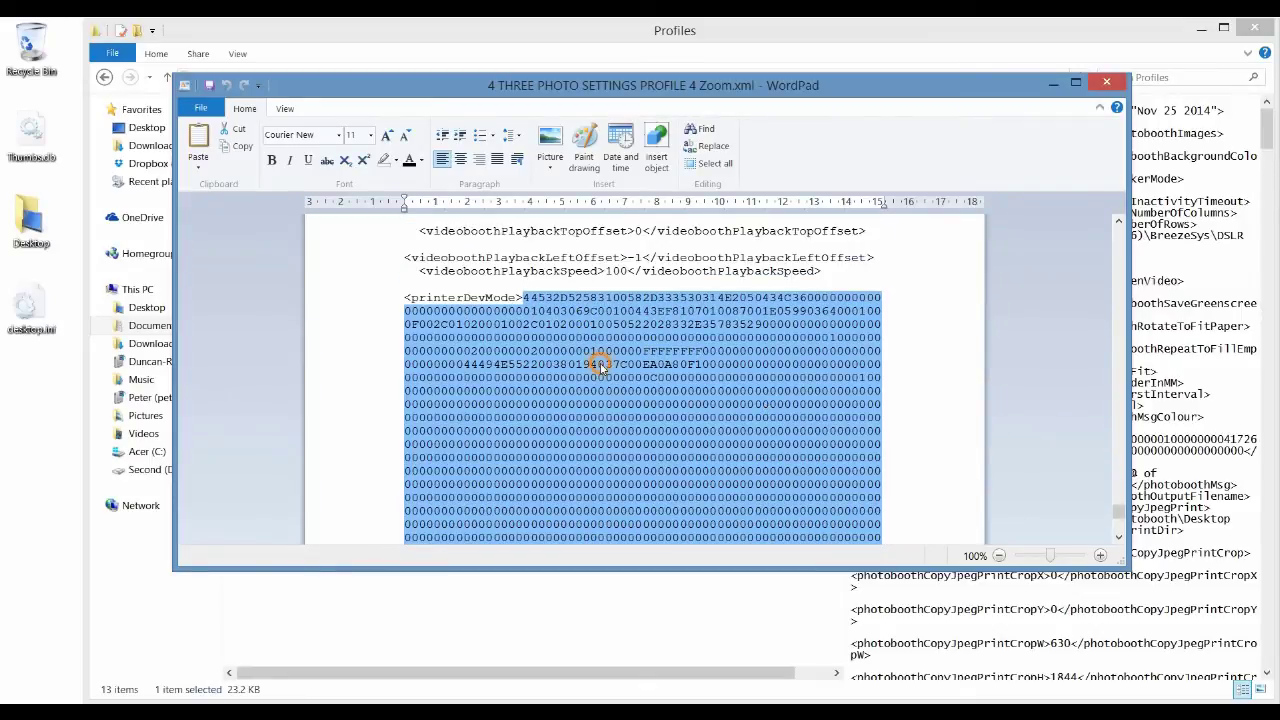
right_click(600, 364)
left_click(636, 410)
scroll(636, 390, "down", 3)
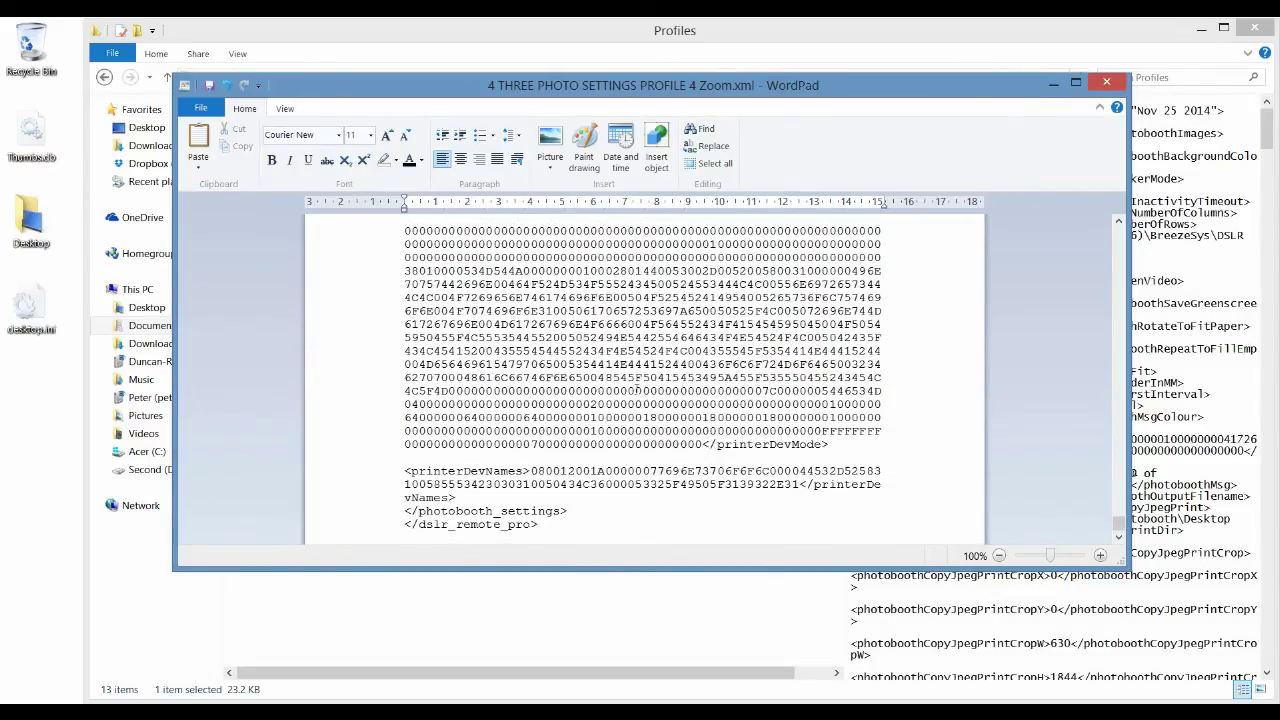
Step: Save the edited 4 THREE PHOTO SETTINGS PROFILE 4 Zoom.xml and close it
left_click(201, 108)
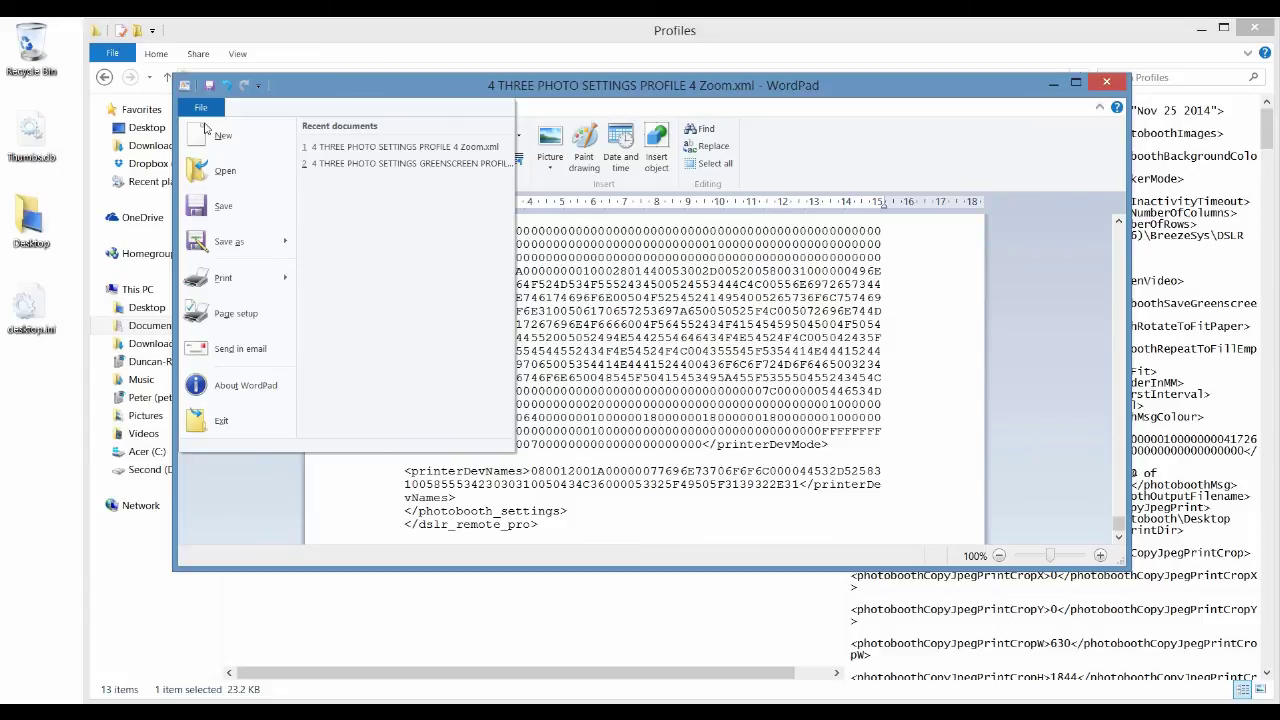
left_click(222, 206)
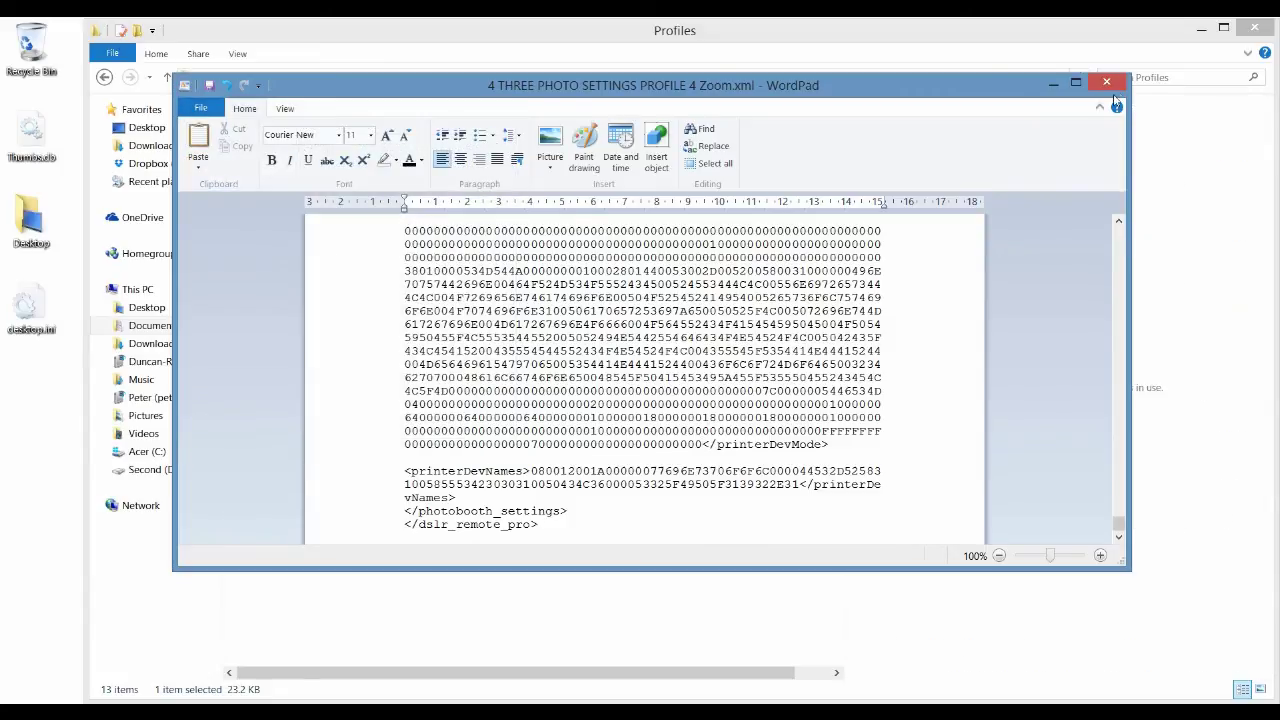
left_click(1107, 84)
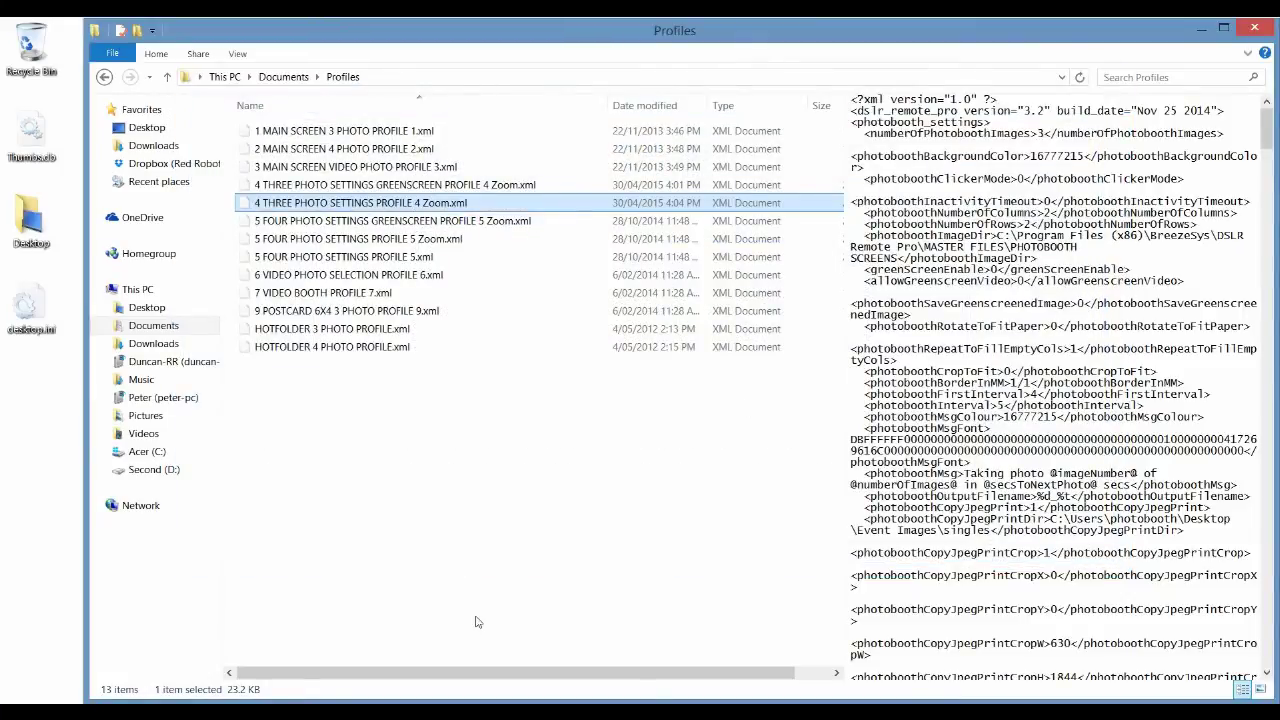
Step: Switch to DSLR Remote Pro, load 4 THREE PHOTO SETTINGS PROFILE 4 Zoom.xml into the photobooth settings and accept it
mouse_move(400, 700)
left_click(397, 668)
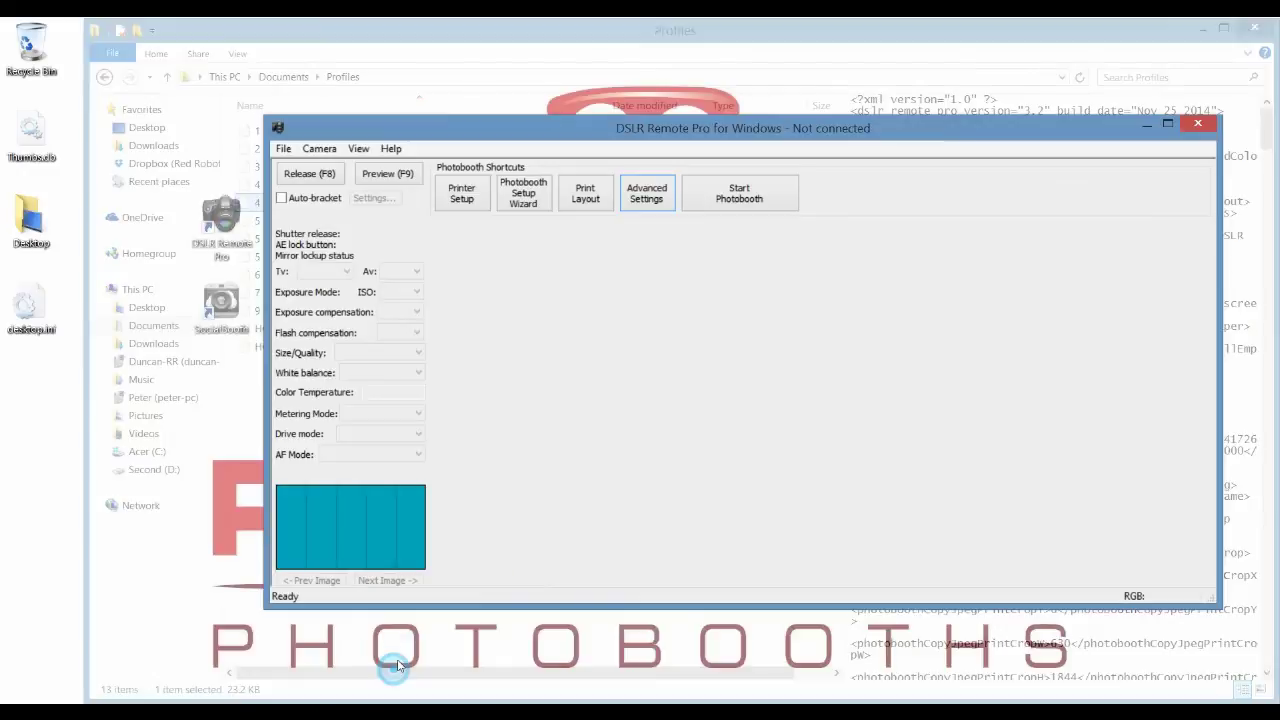
left_click(284, 149)
left_click(330, 362)
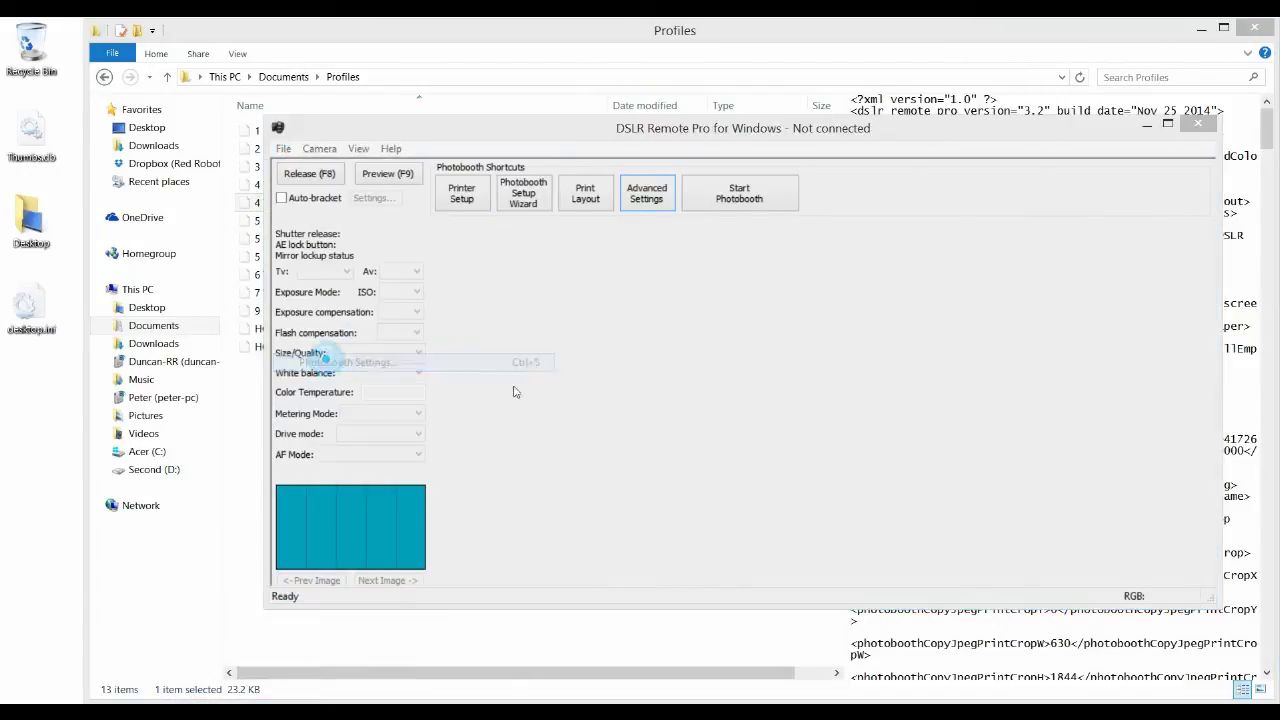
left_click(577, 595)
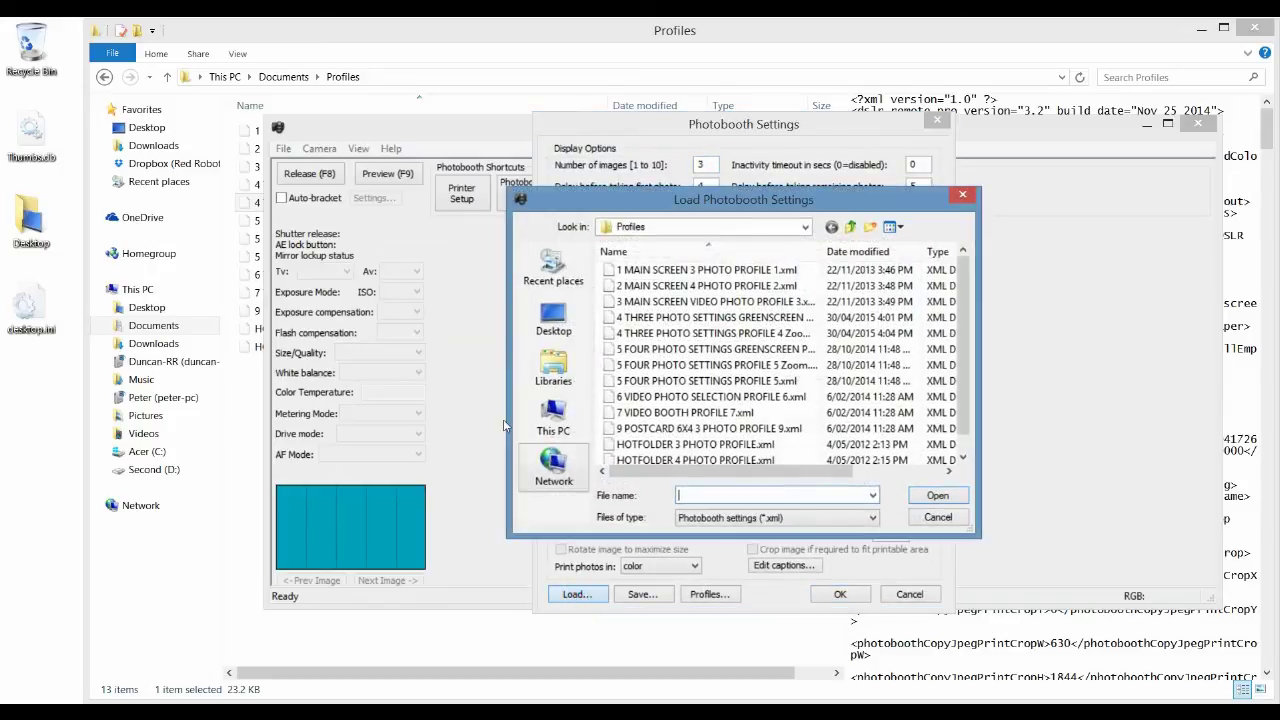
left_click(706, 336)
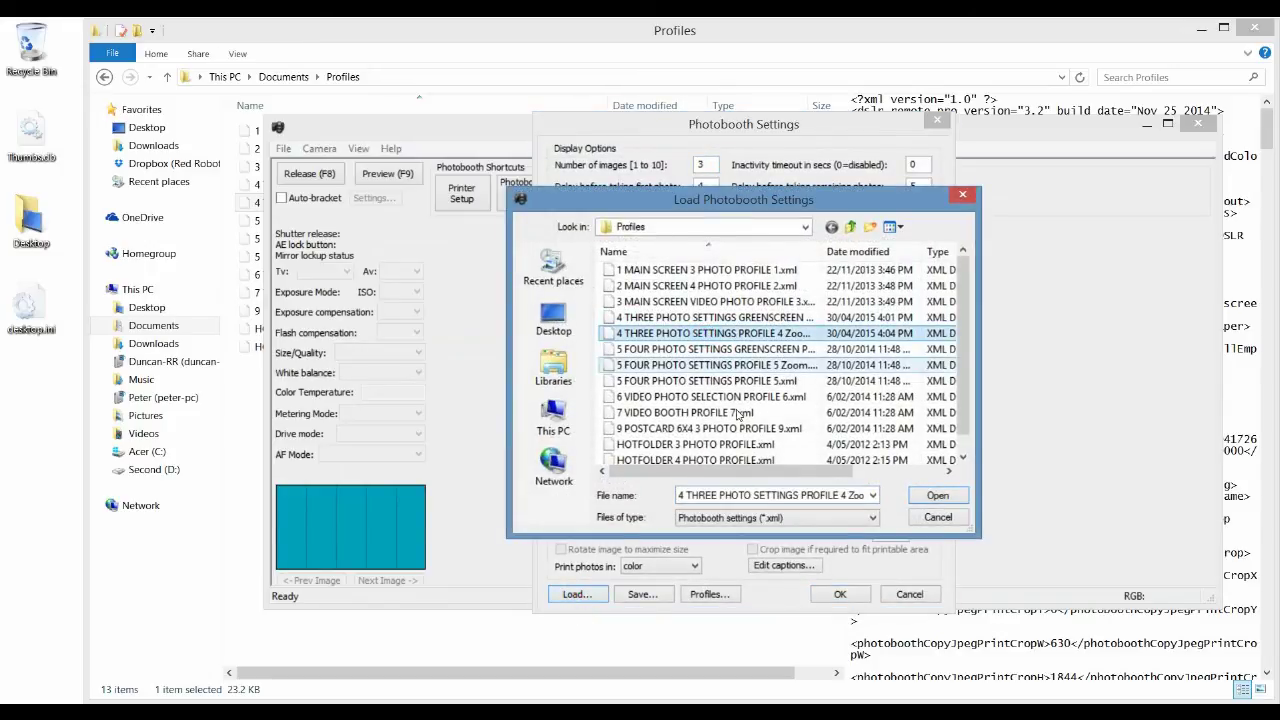
left_click(935, 496)
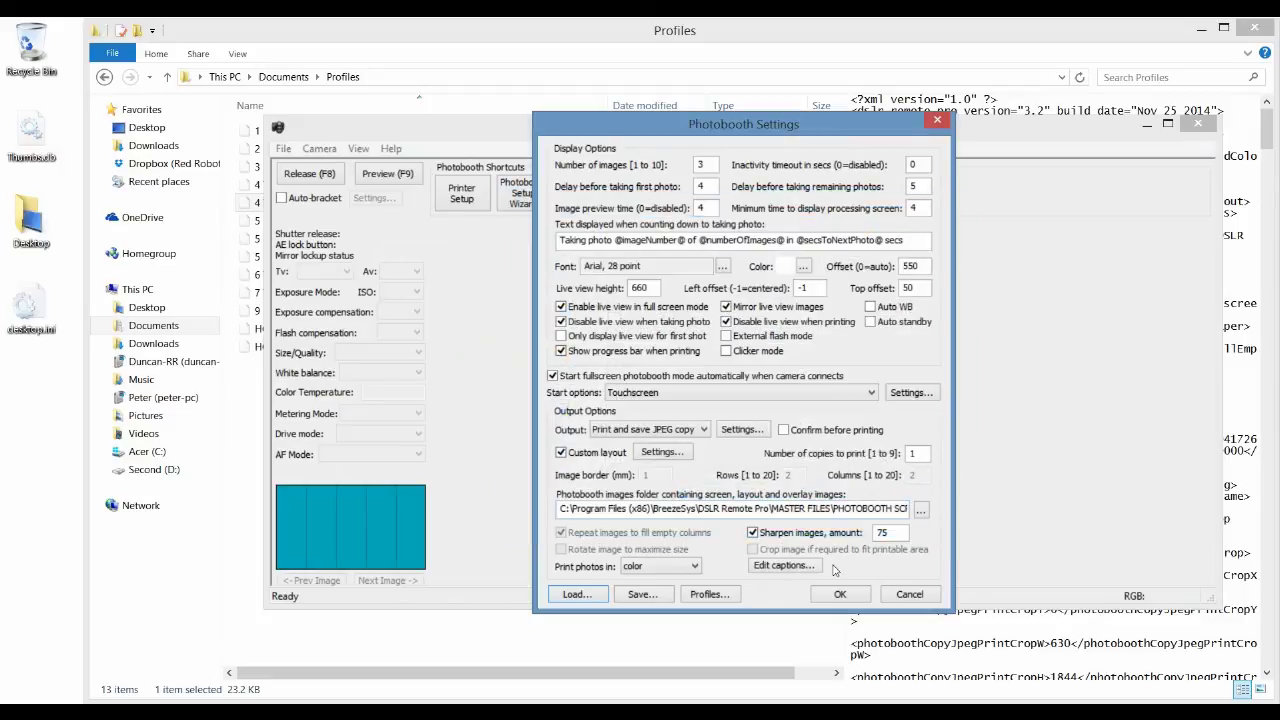
left_click(840, 595)
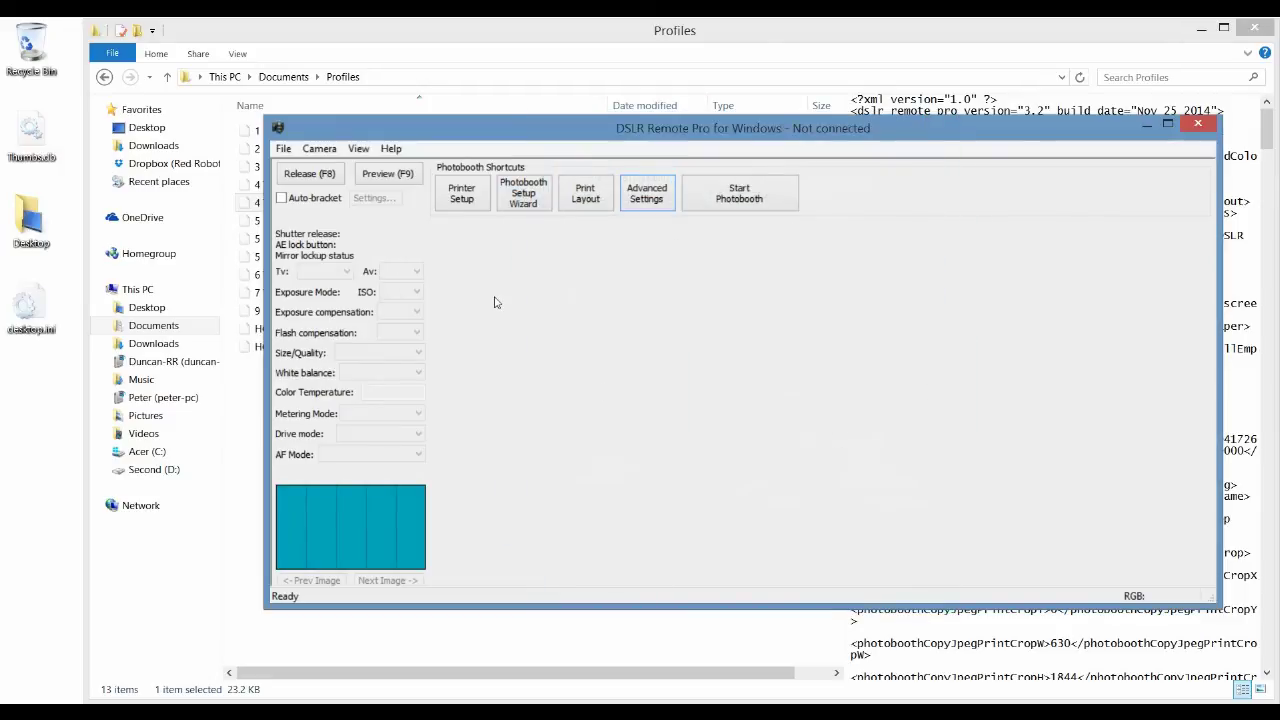
Step: Check the DS-RX1 color adjustment loaded from the edited three-photo profile in the printer setup, leaving its values as they are
left_click(280, 150)
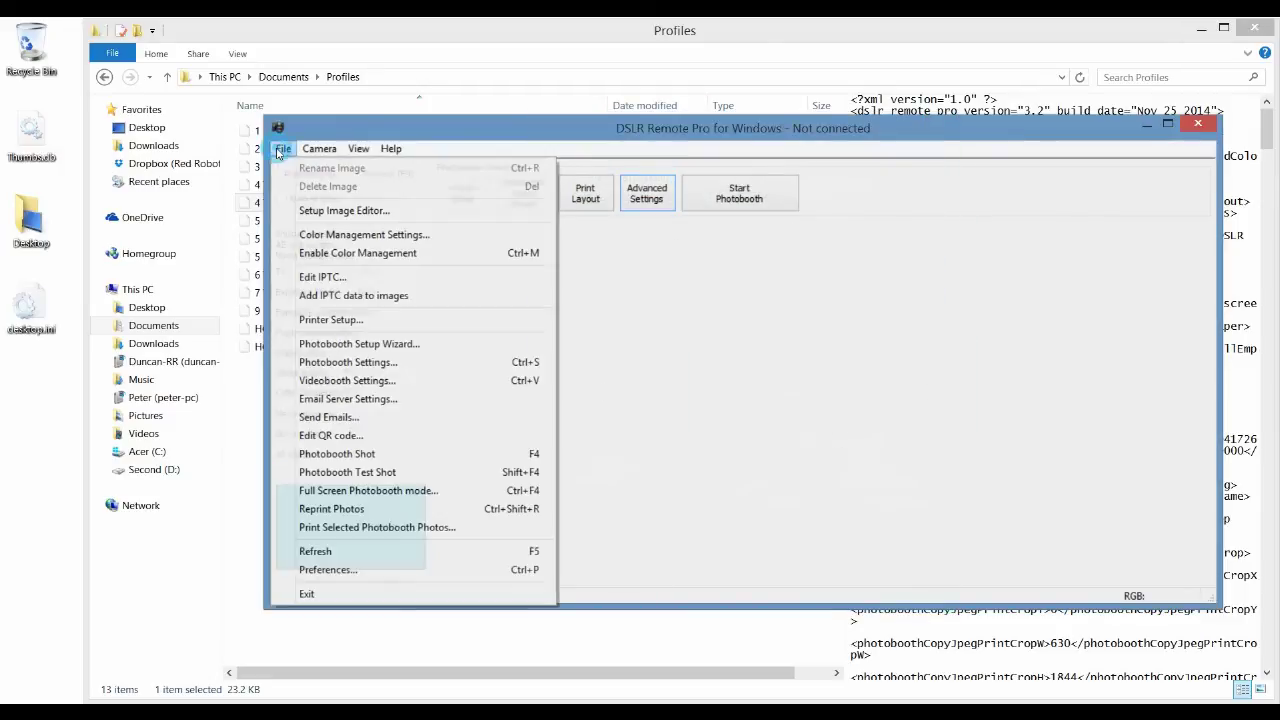
left_click(326, 320)
left_click(860, 285)
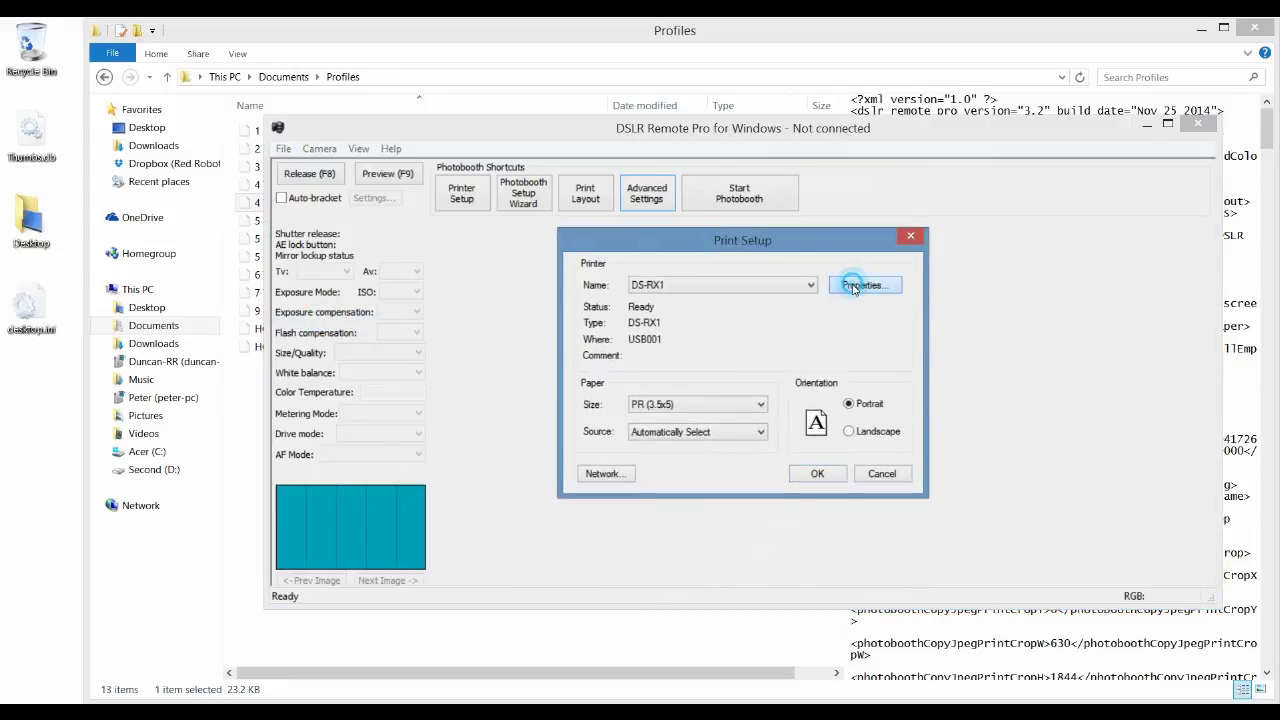
left_click(770, 260)
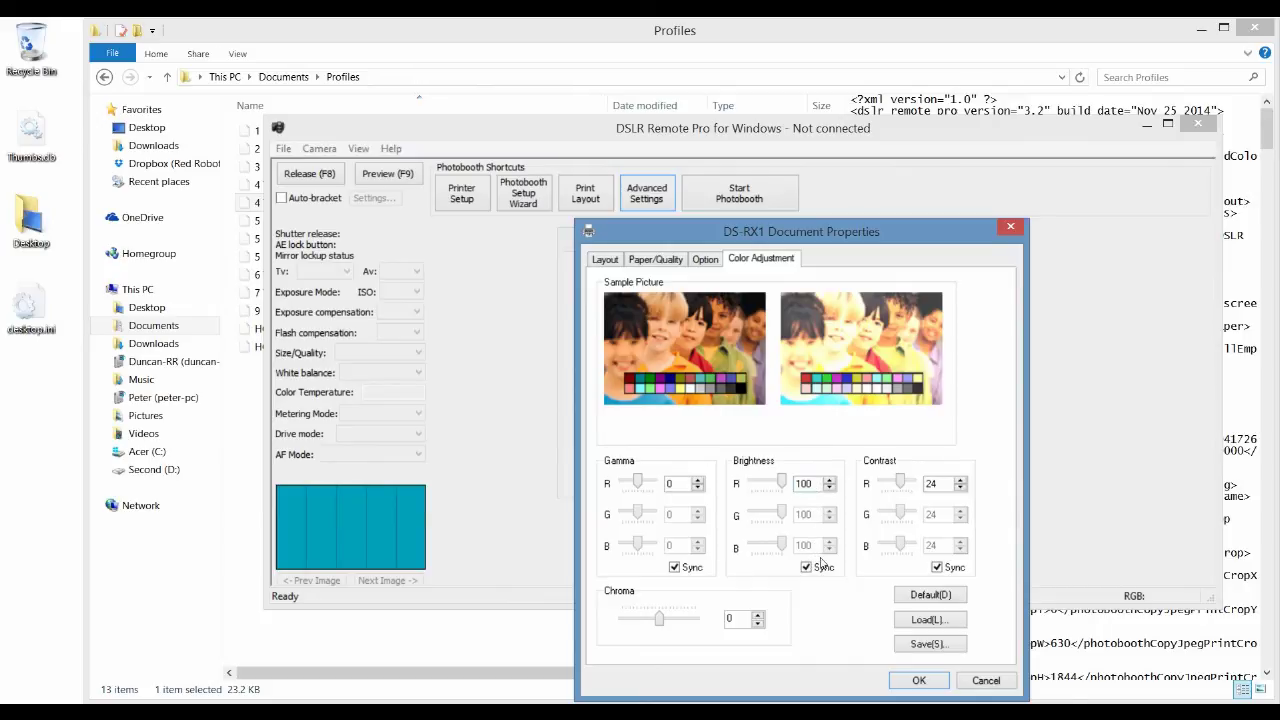
left_click(919, 681)
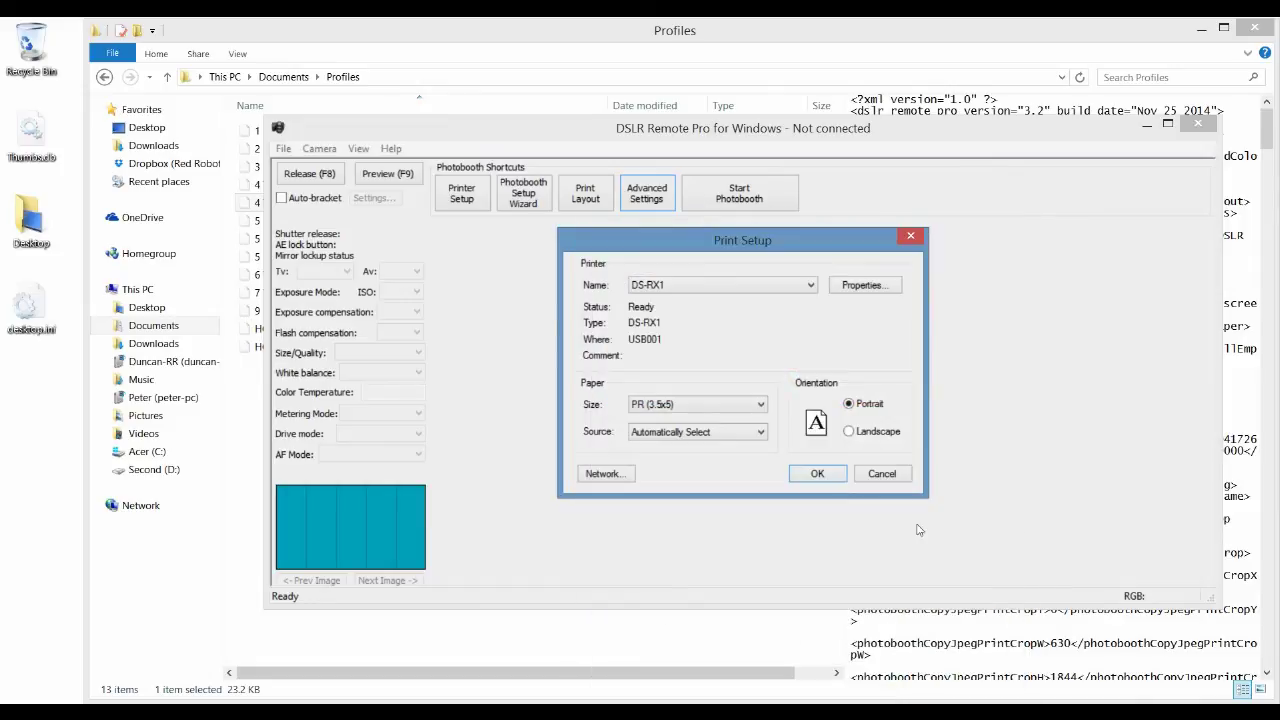
left_click(843, 474)
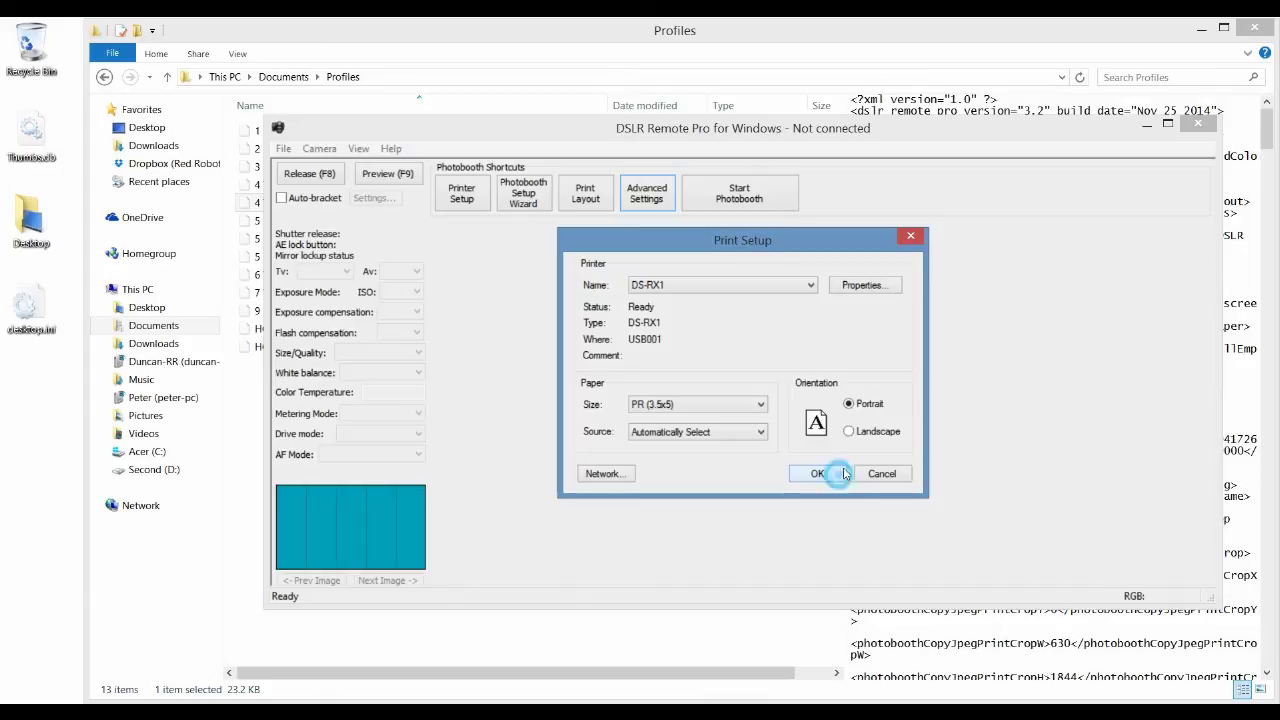
left_click(1146, 125)
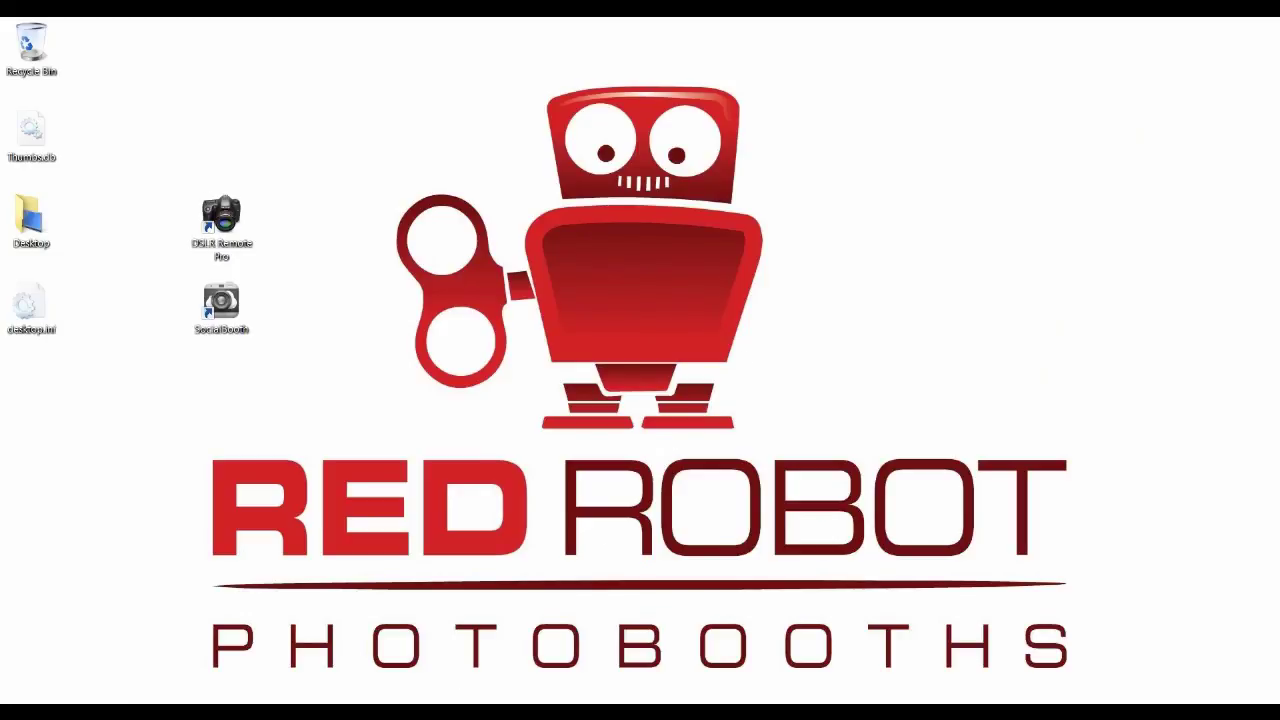
mouse_move(405, 700)
left_click(405, 640)
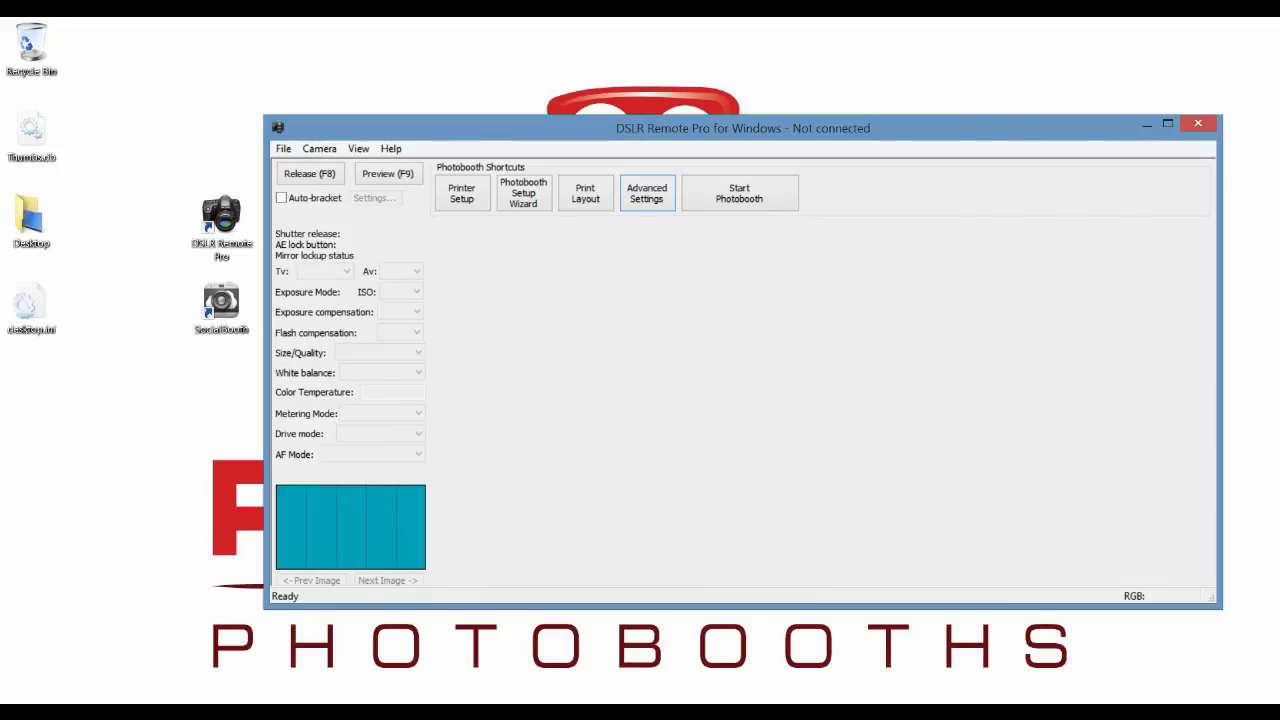
Step: Switch to Devices and Printers and open the printing preferences of the default printer, DS-RX1 (Copy 1)
key("super")
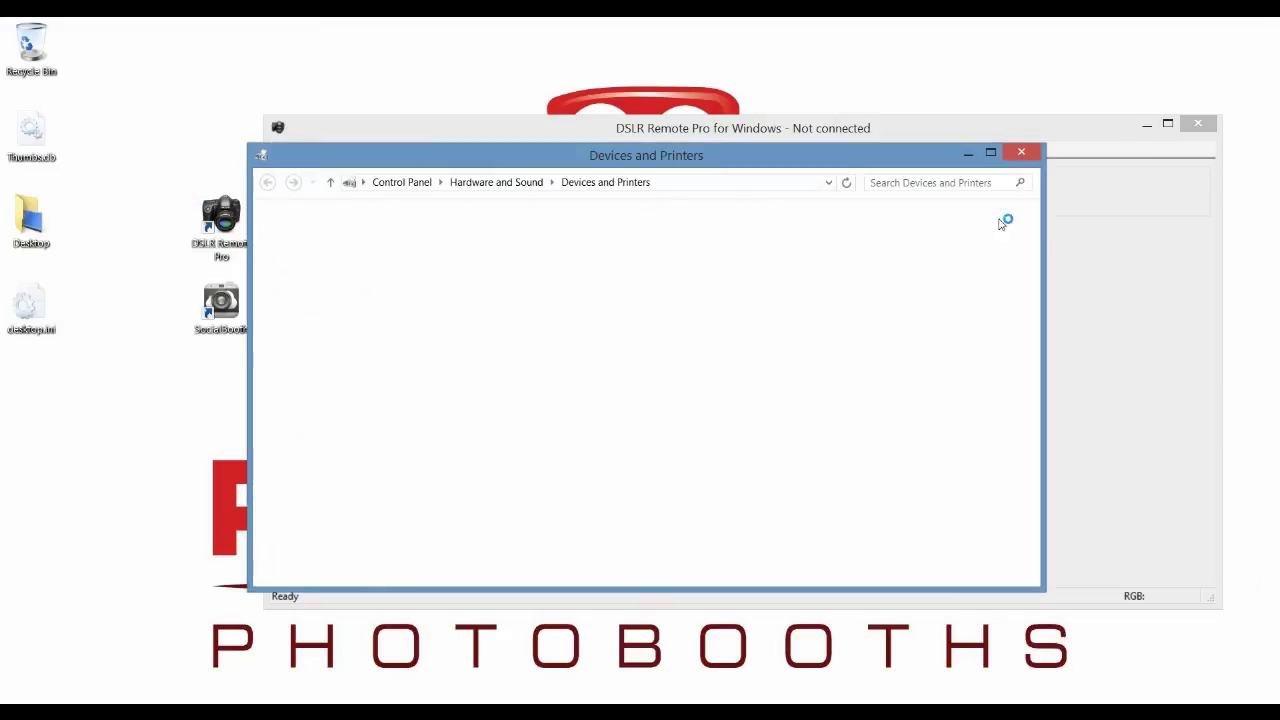
left_click_drag(903, 163, 851, 167)
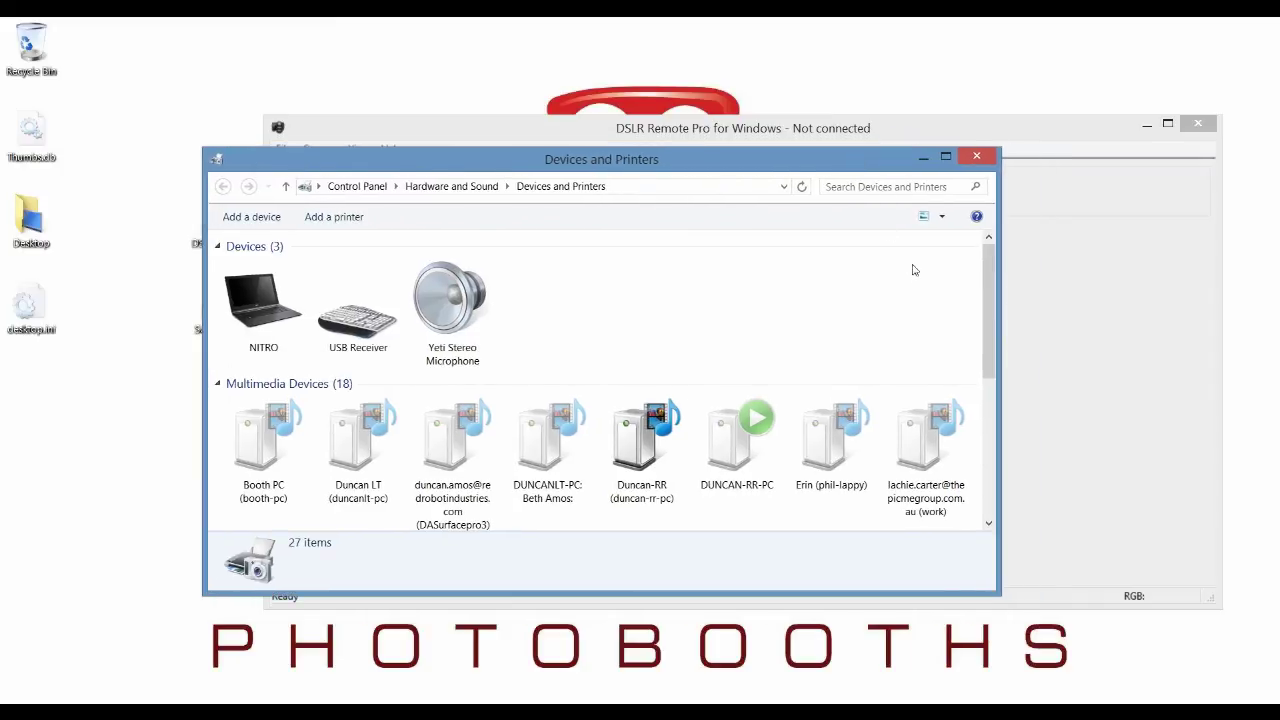
scroll(913, 270, "down", 5)
right_click(297, 494)
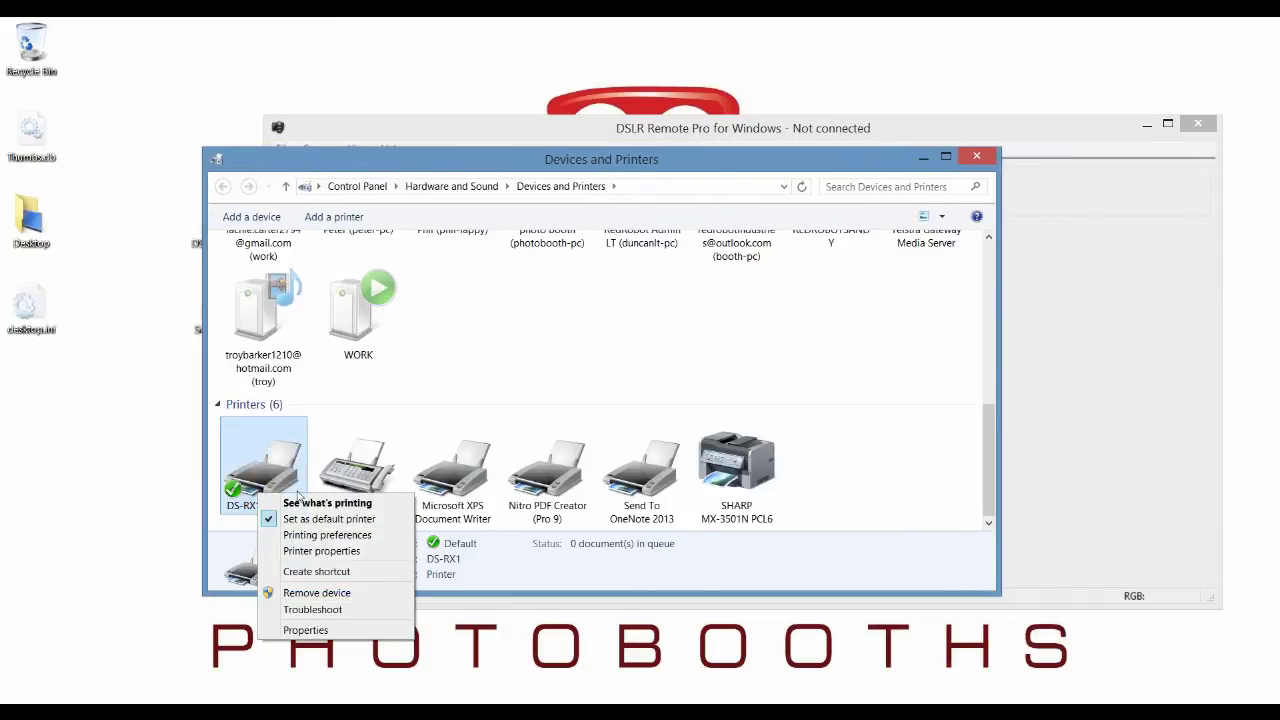
left_click(307, 536)
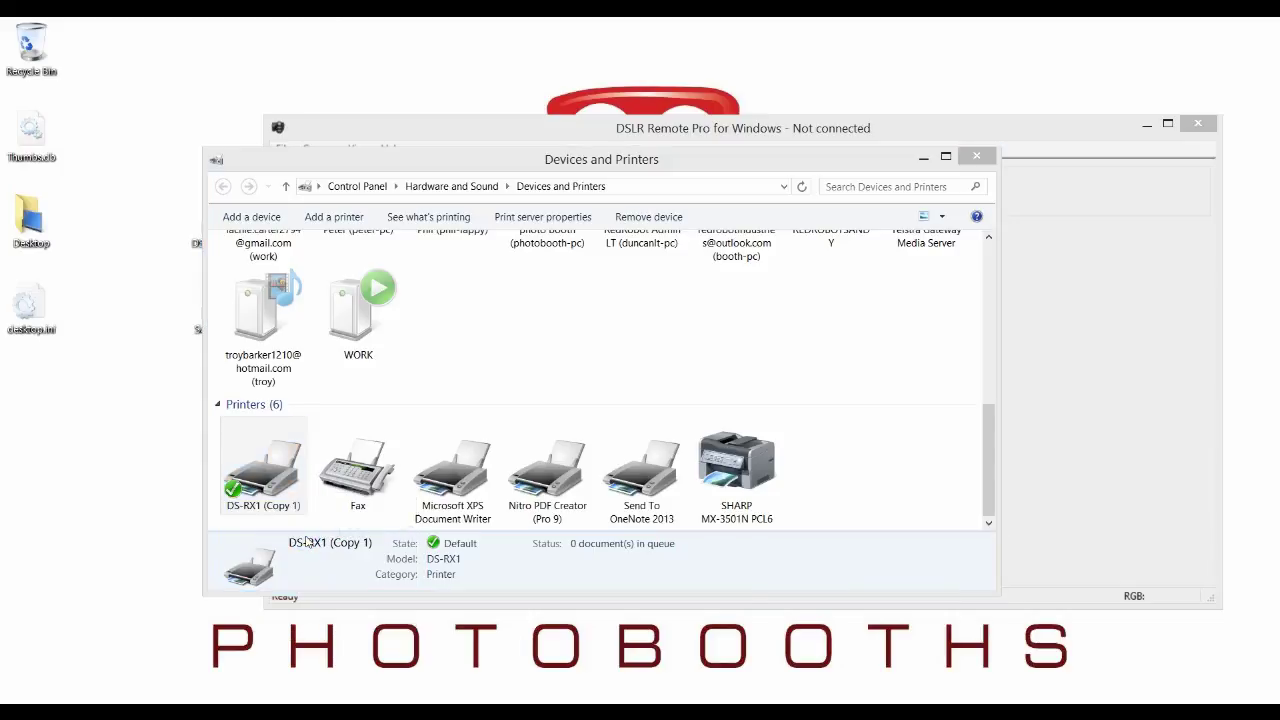
Step: Examine the printer's gamma, brightness, contrast and chroma color adjustment, cancel without changes and close Devices and Printers
left_click(481, 268)
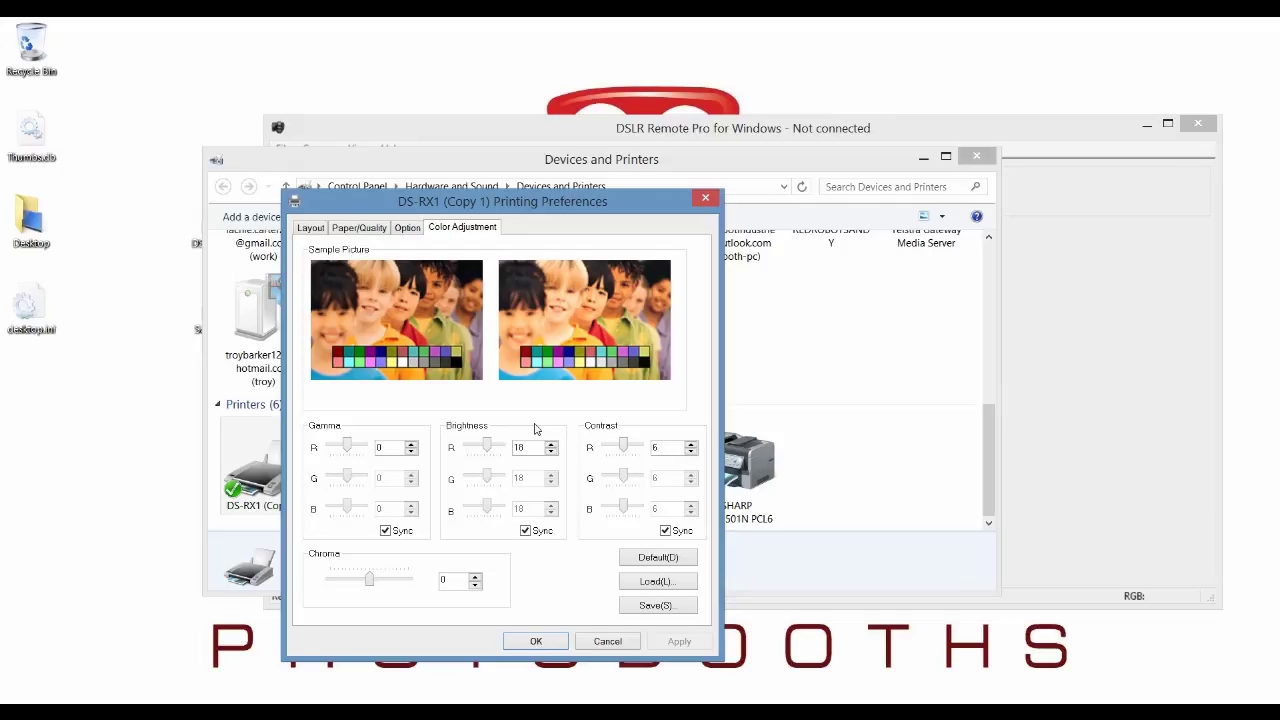
left_click(607, 641)
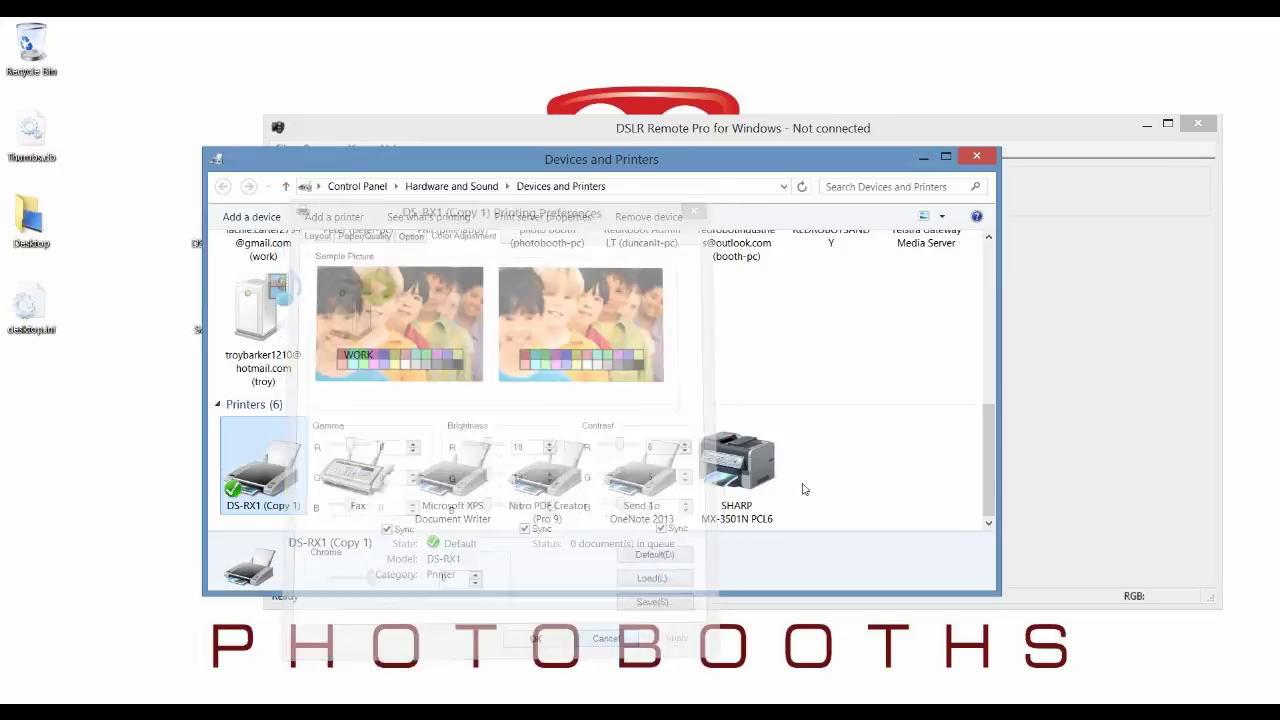
left_click(975, 159)
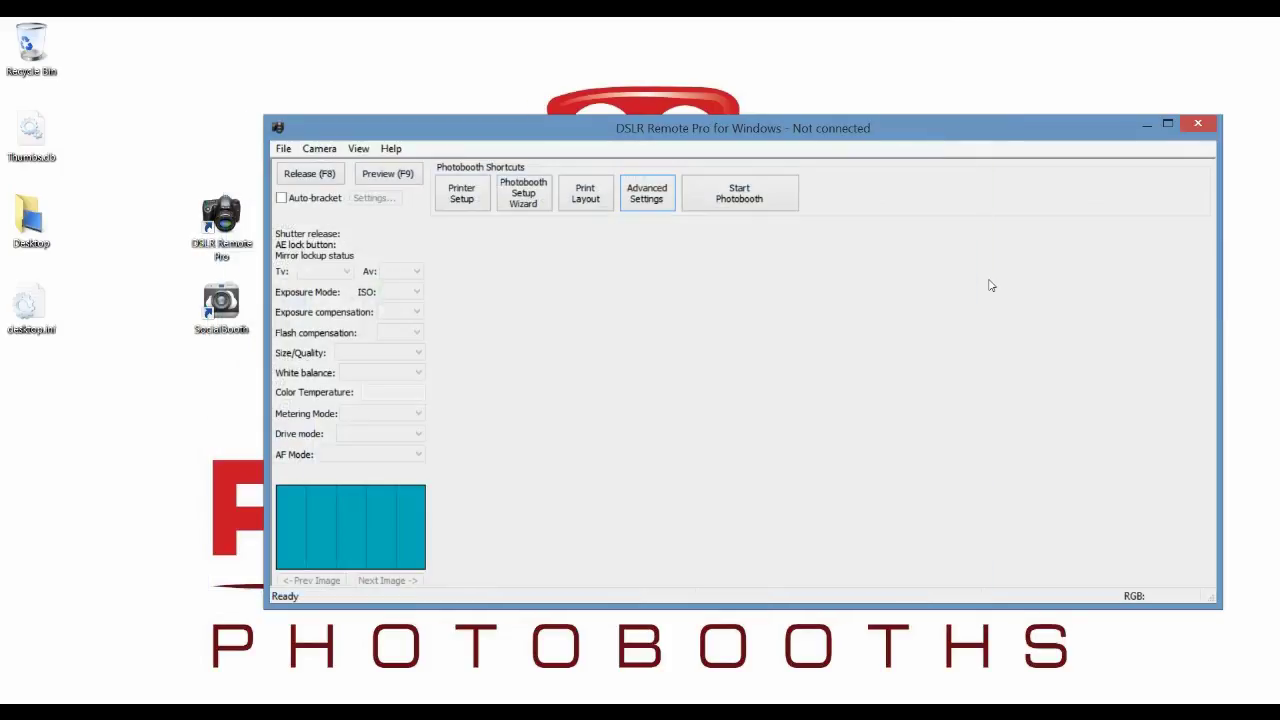